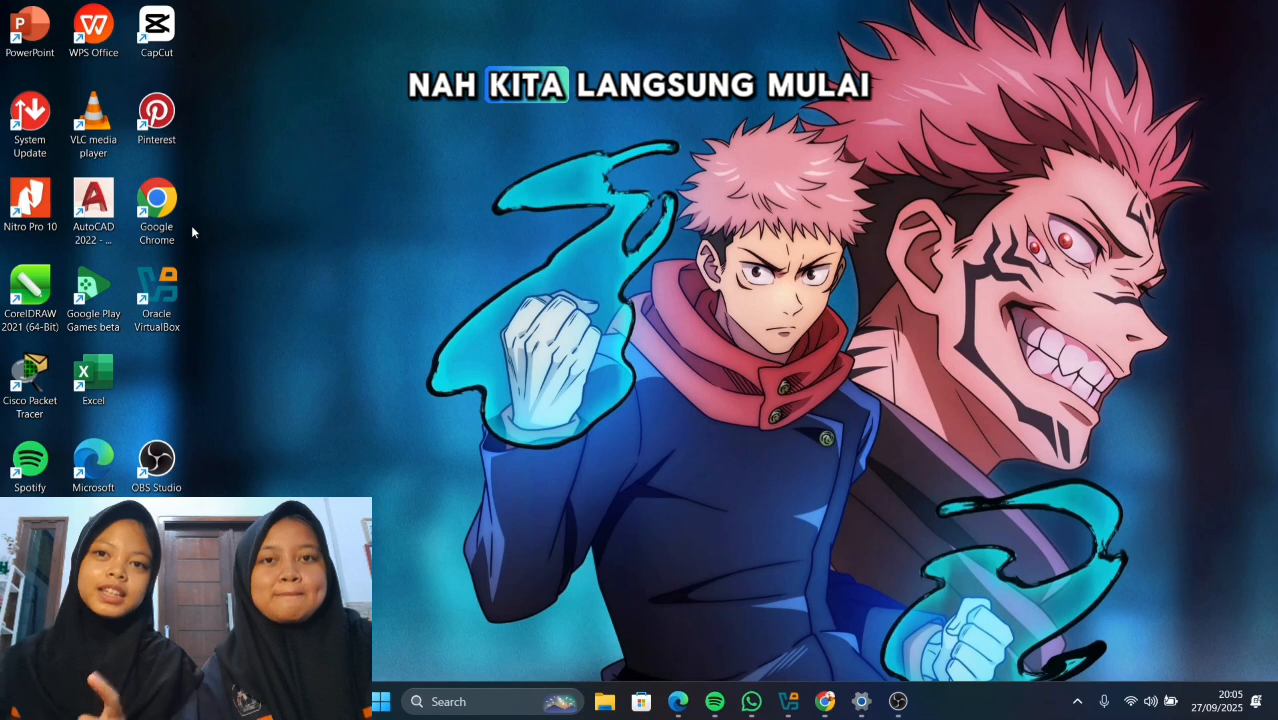
# Open Oracle VirtualBox and start a new virtual machine named Mikrotik3
pyautogui.doubleClick(162, 284)
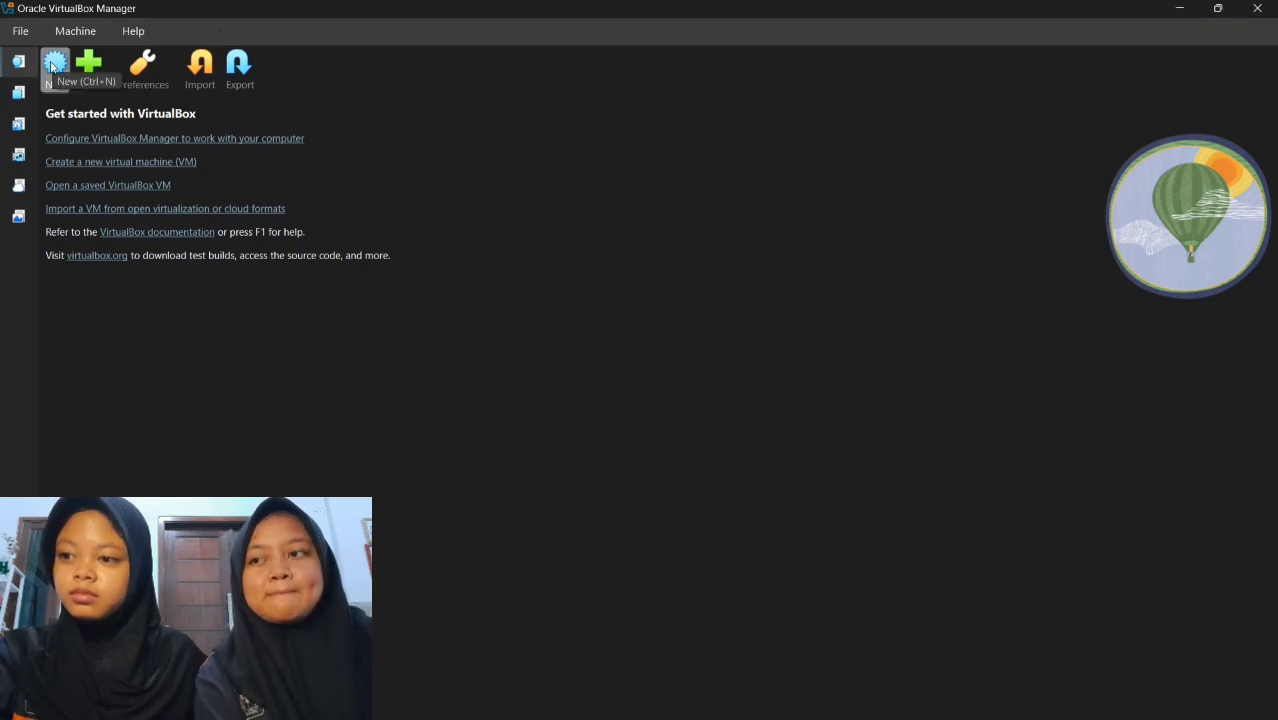
pyautogui.click(54, 66)
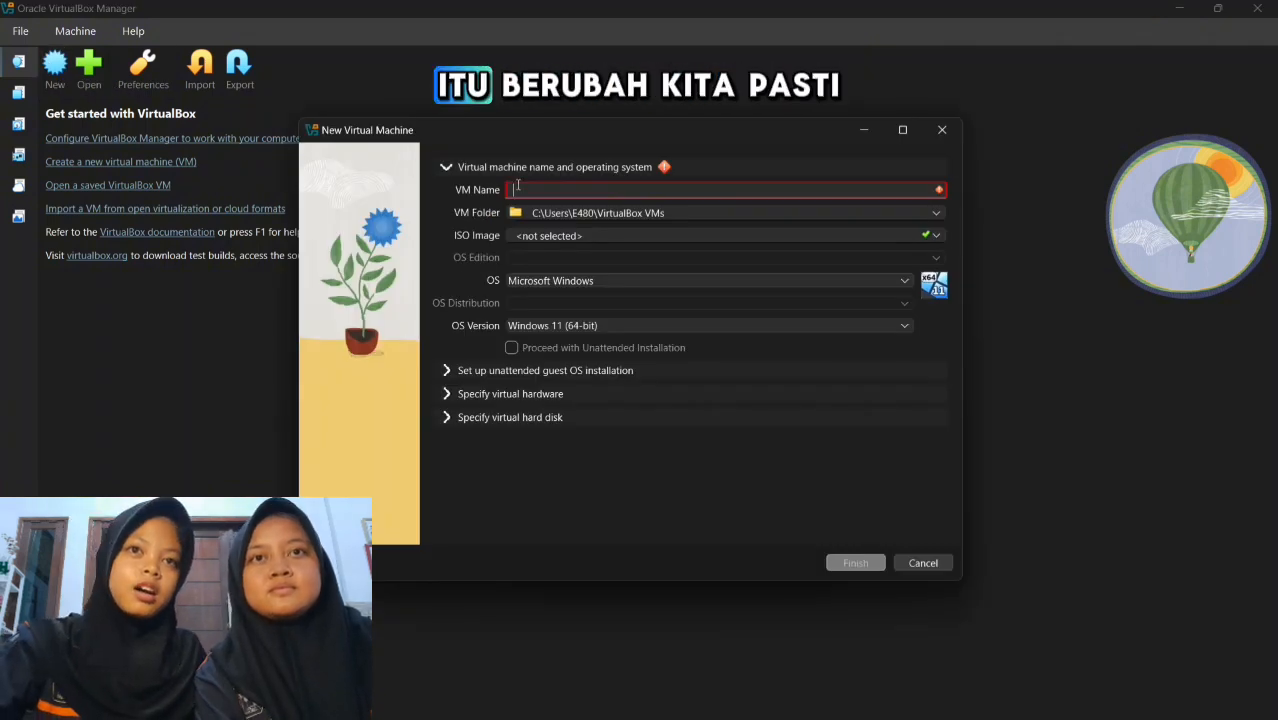
pyautogui.write('Mikrotik3')
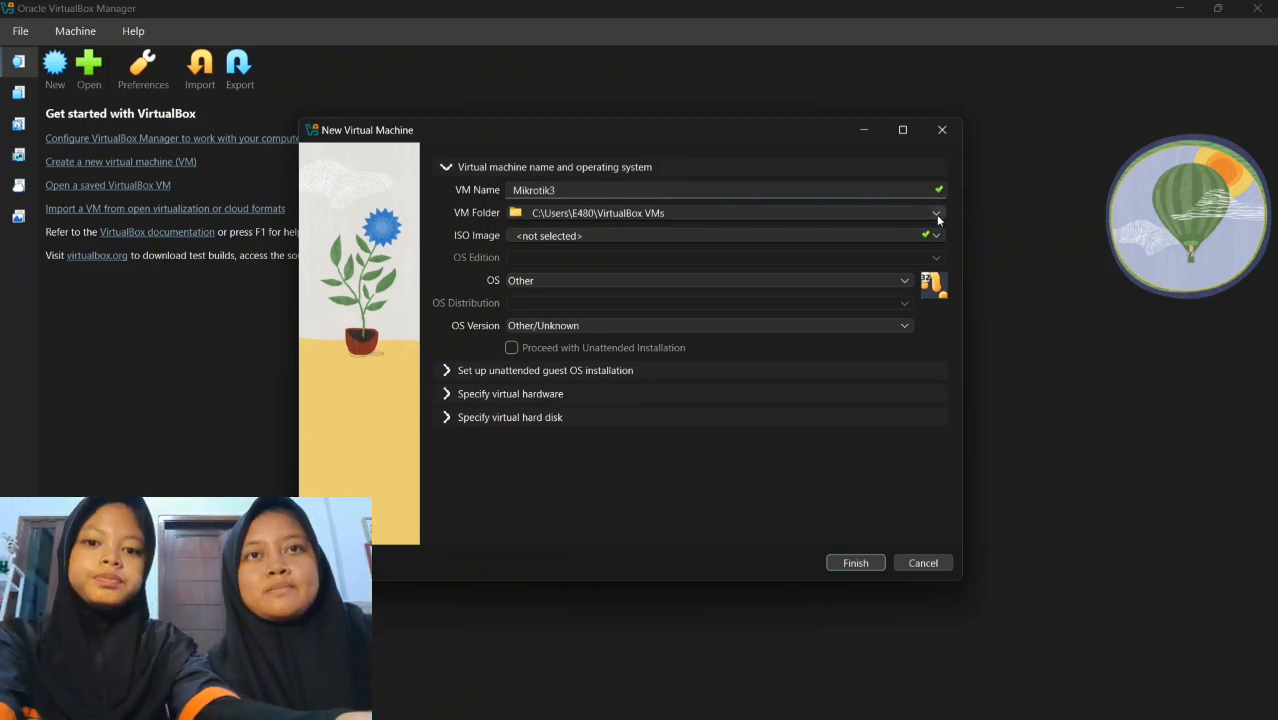
# Set the Mikrotik3 machine's storage folder to the Tugas assignment folder on Local Disk (C:)
pyautogui.click(936, 214)
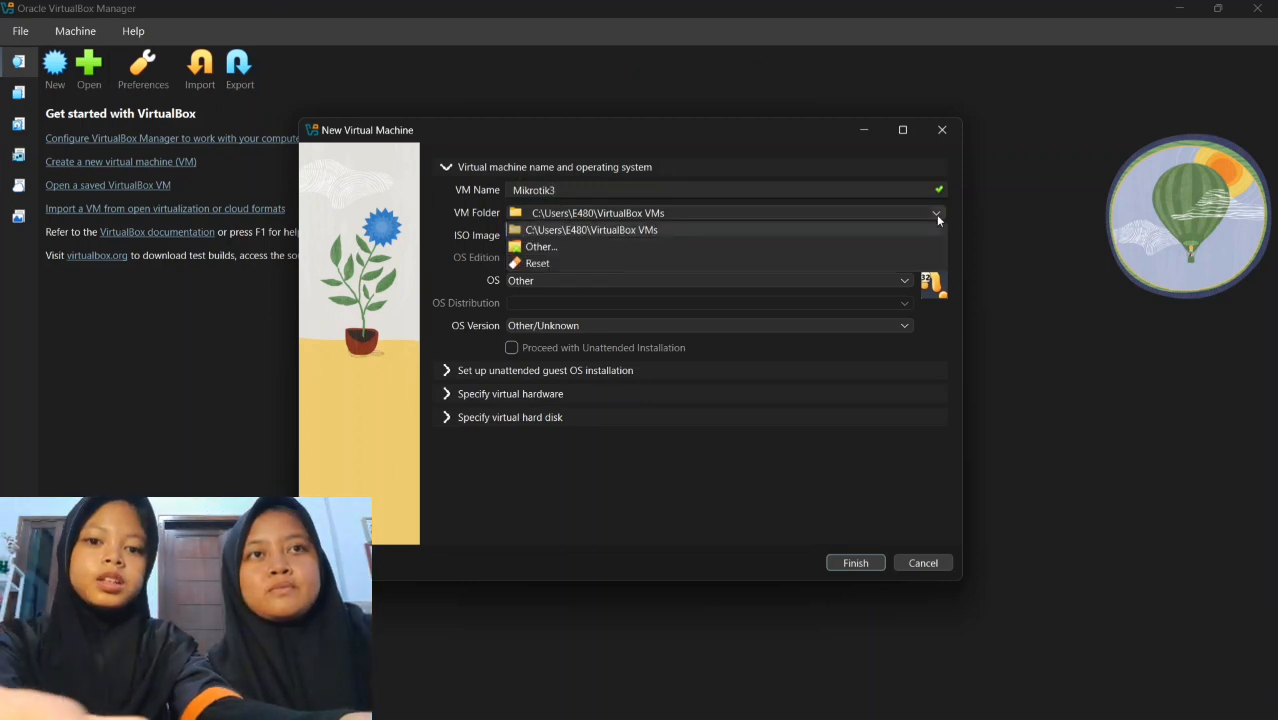
pyautogui.click(688, 246)
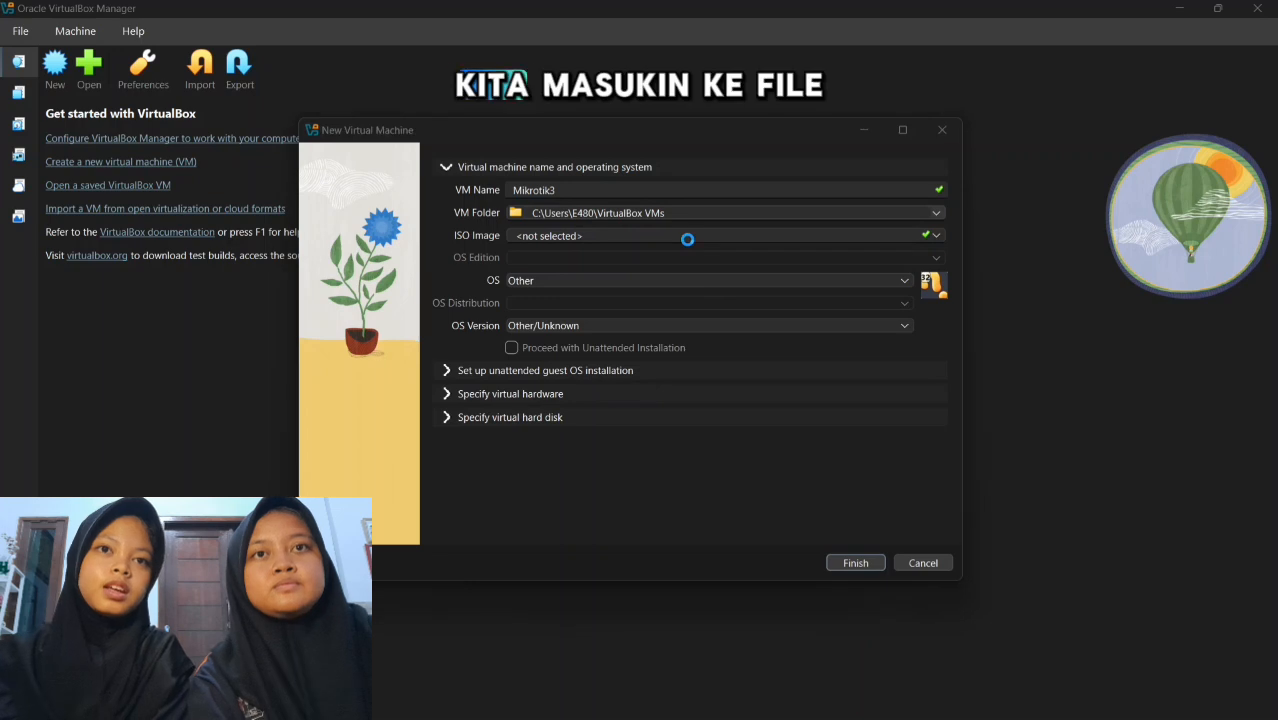
pyautogui.scroll(-3, 404, 329)
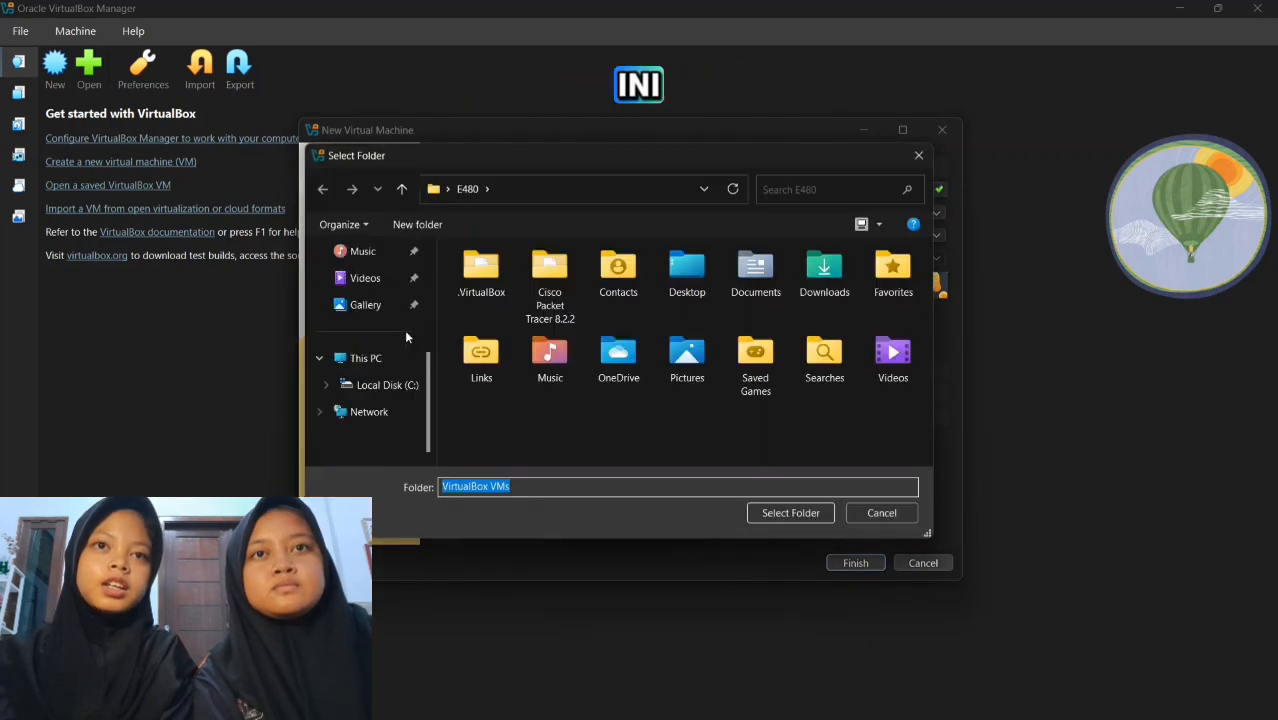
pyautogui.click(401, 362)
pyautogui.click(529, 281)
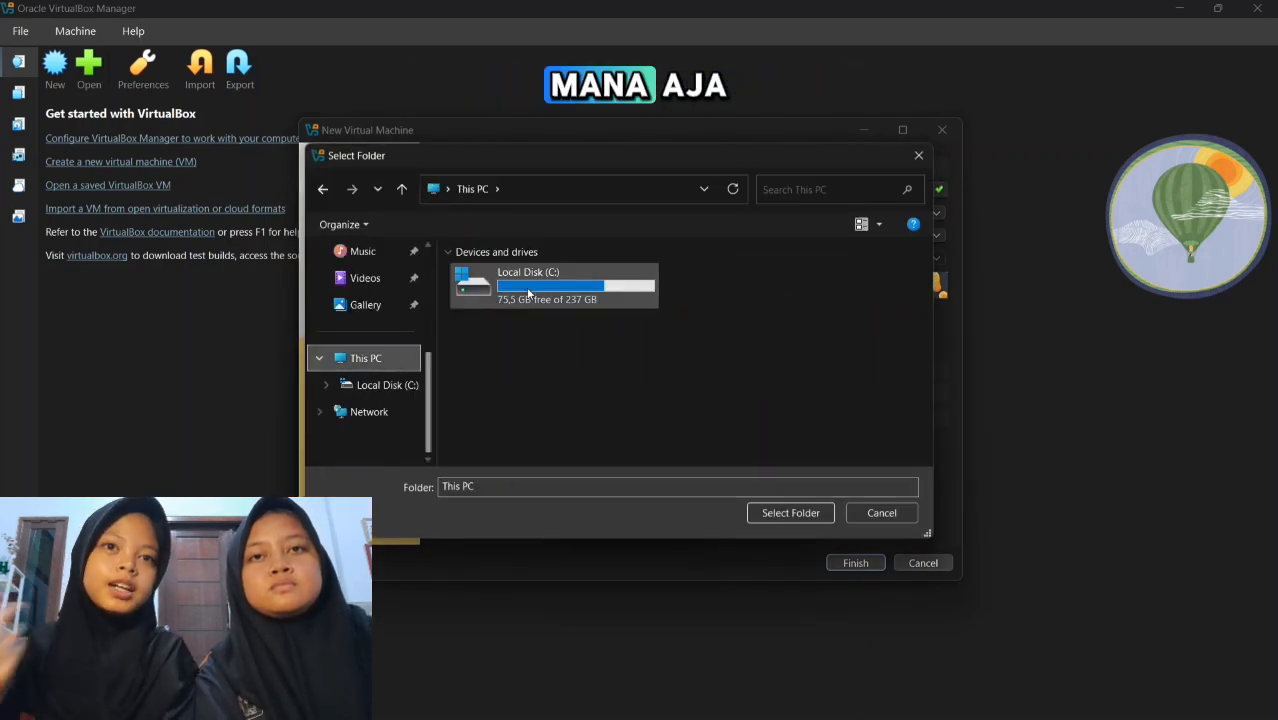
pyautogui.doubleClick(529, 281)
pyautogui.click(529, 290)
pyautogui.click(790, 513)
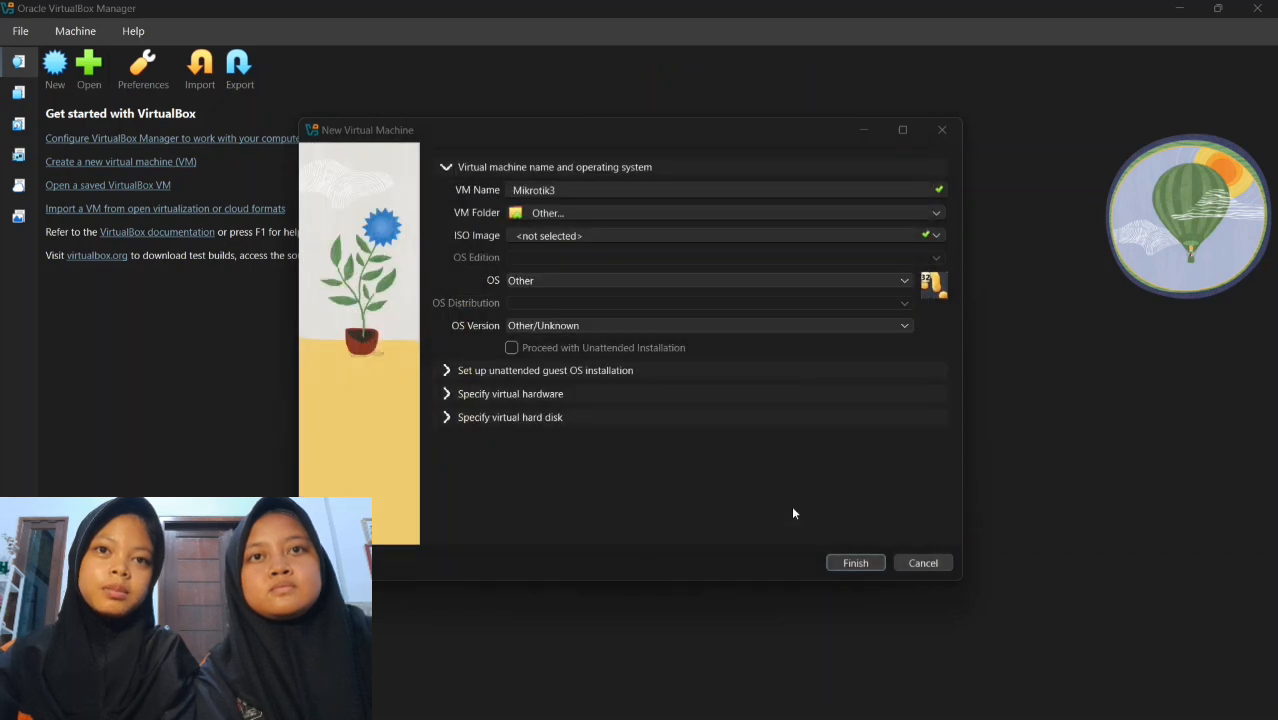
# Choose mikrotik-6.49.19.iso from Downloads as the ISO image and finish creating the Mikrotik3 machine
pyautogui.click(937, 236)
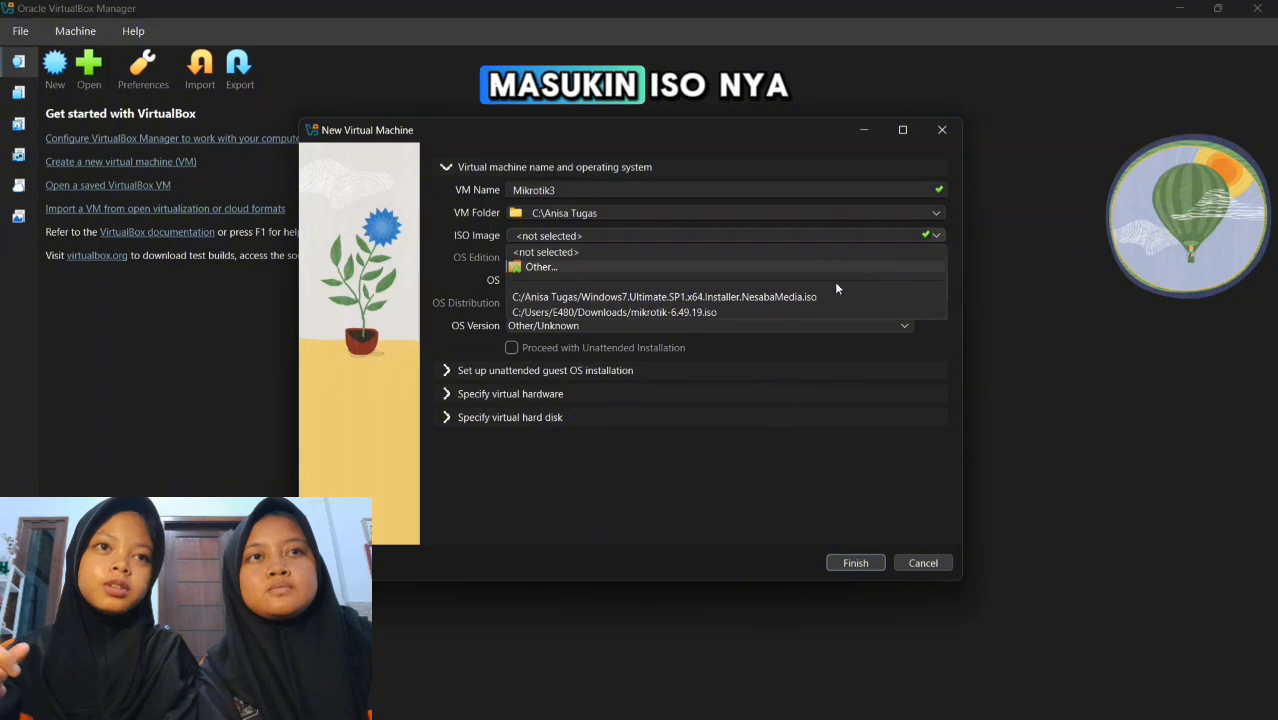
pyautogui.click(767, 311)
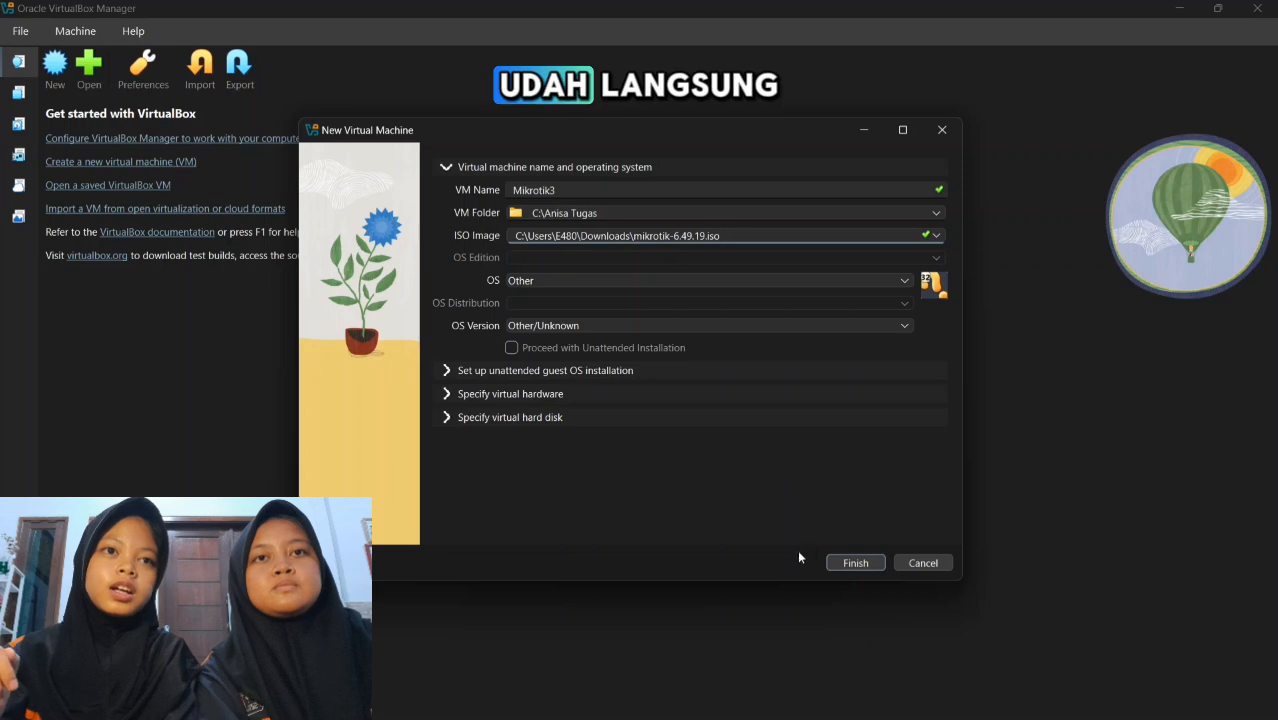
pyautogui.click(850, 564)
pyautogui.click(850, 565)
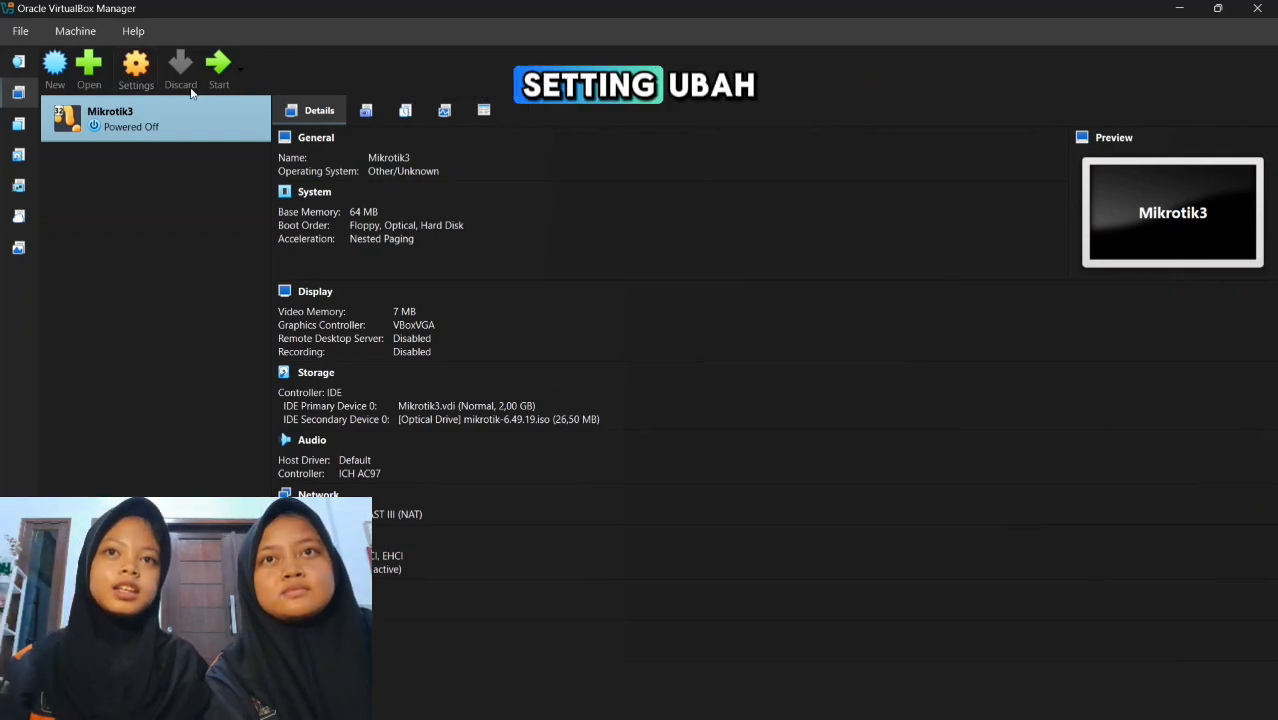
# In Mikrotik3's network settings, attach Adapter 1 to Bridged Adapter with promiscuous mode Allow All
pyautogui.click(131, 70)
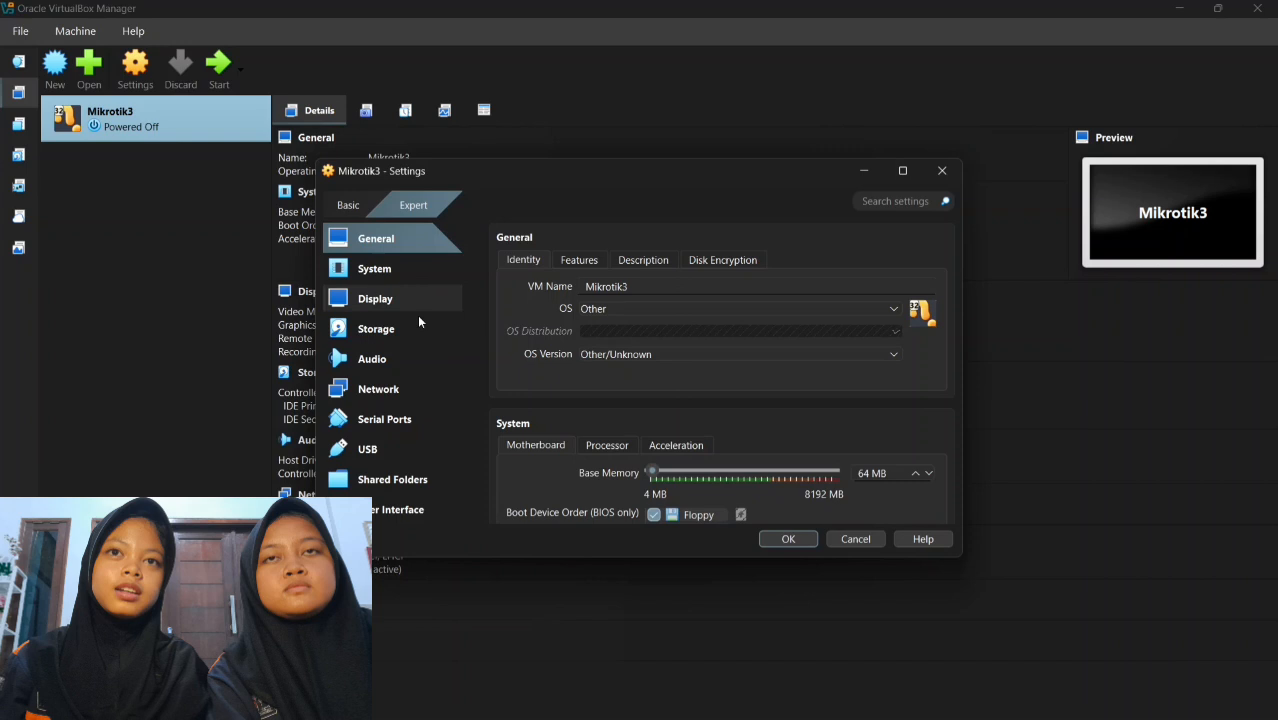
pyautogui.click(385, 390)
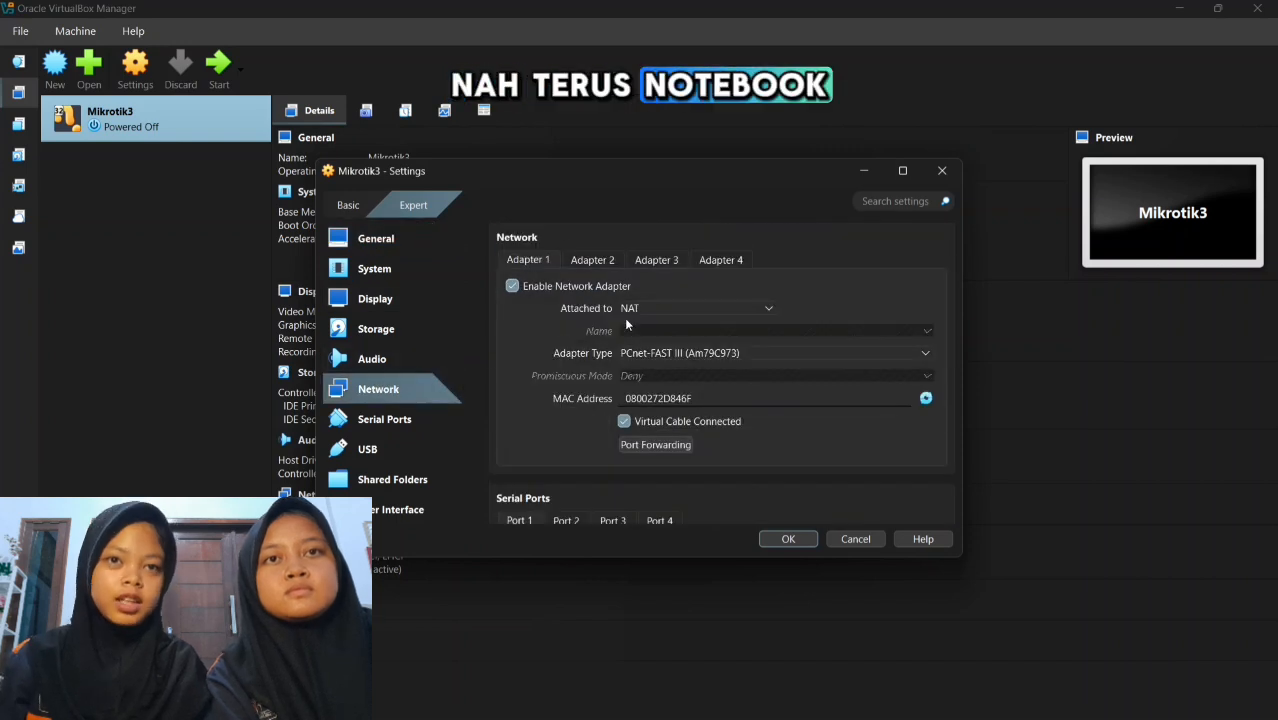
pyautogui.click(632, 310)
pyautogui.click(645, 340)
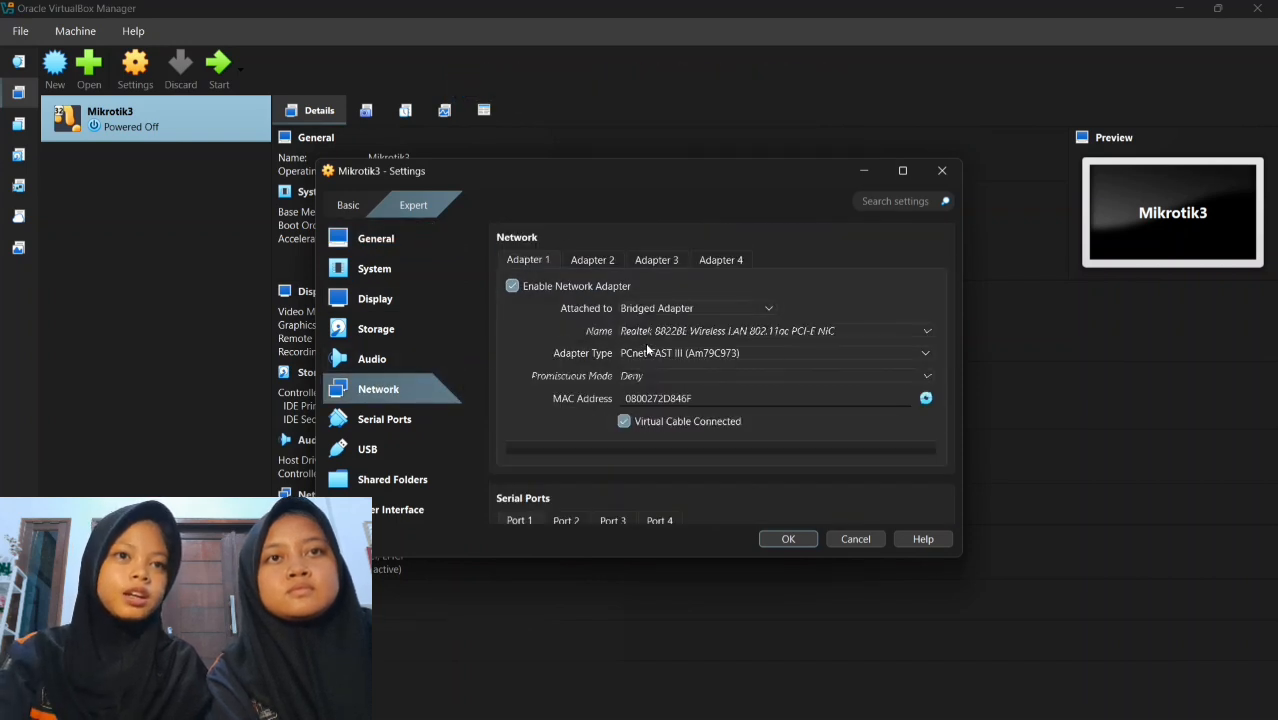
pyautogui.click(665, 374)
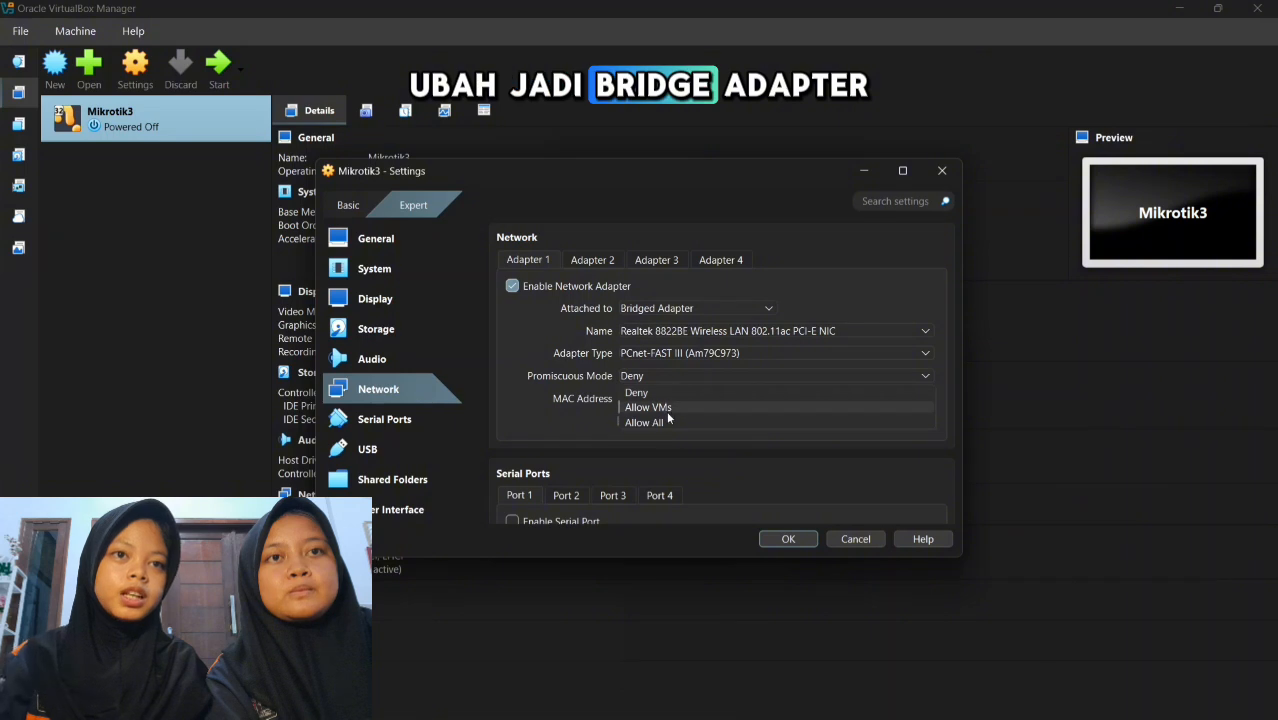
pyautogui.click(662, 422)
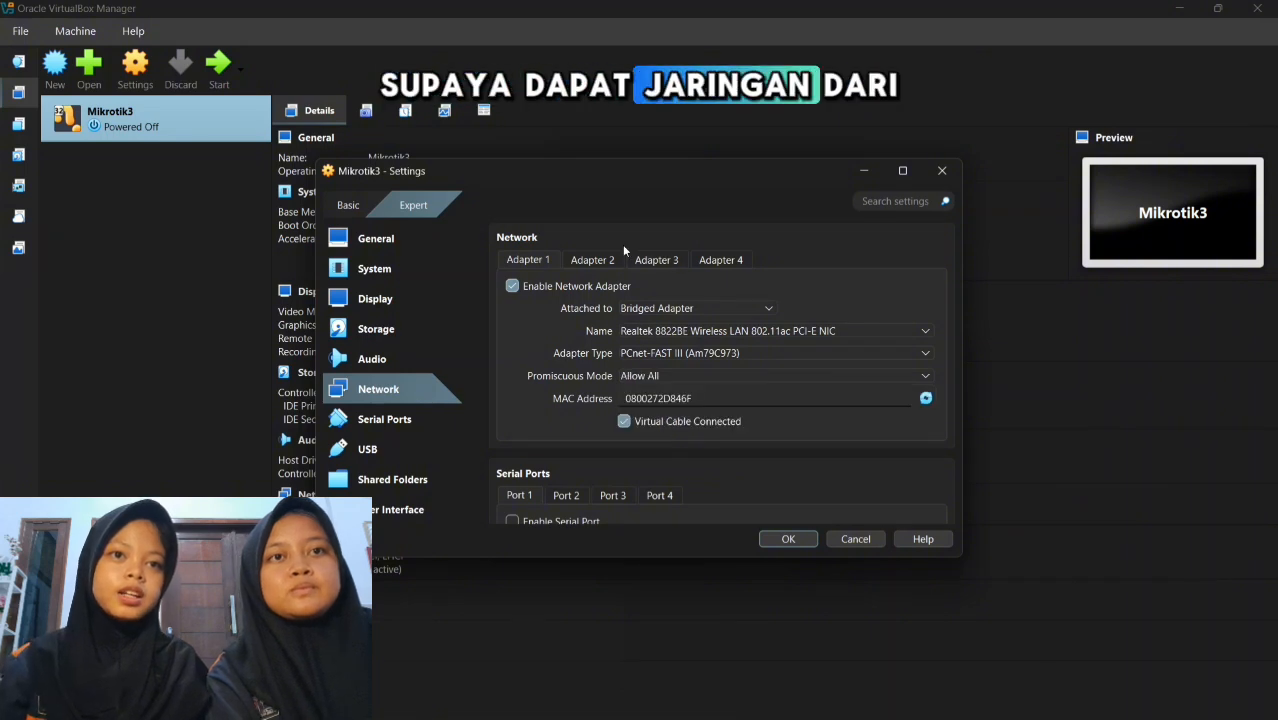
# Enable Adapter 2 and attach it to an Internal Network named ether2
pyautogui.click(578, 261)
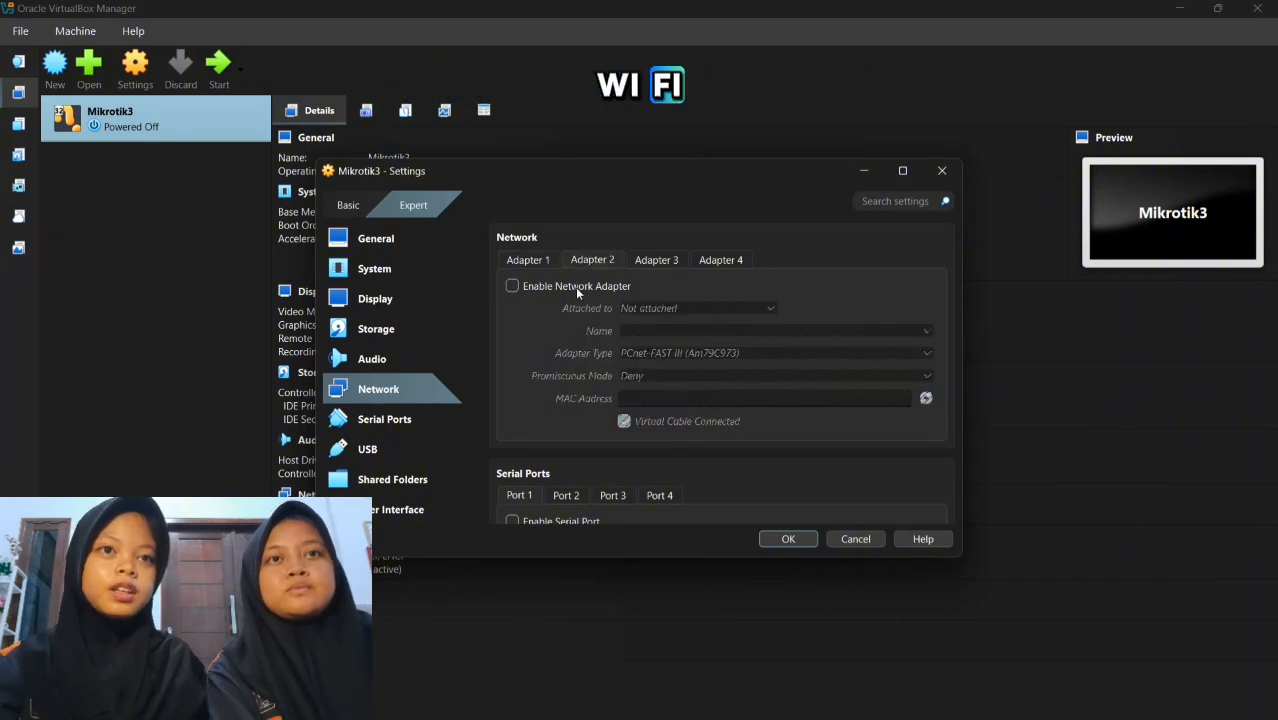
pyautogui.click(575, 287)
pyautogui.click(636, 309)
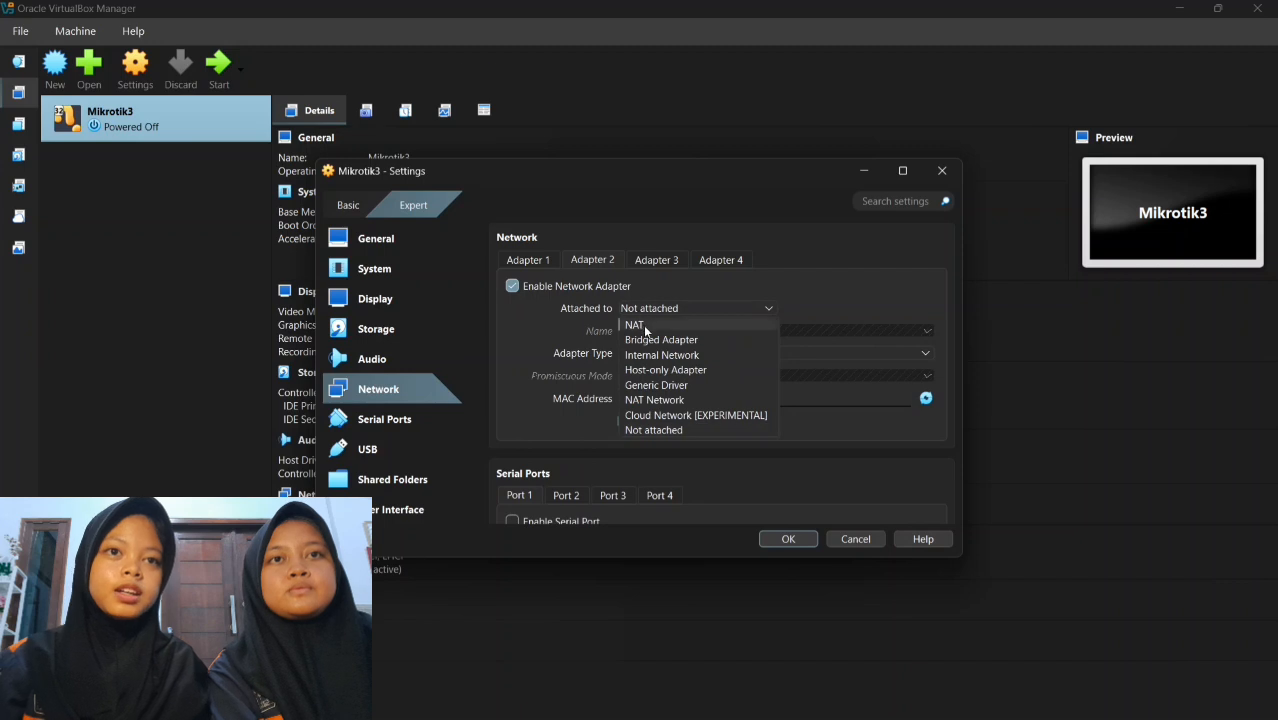
pyautogui.click(652, 355)
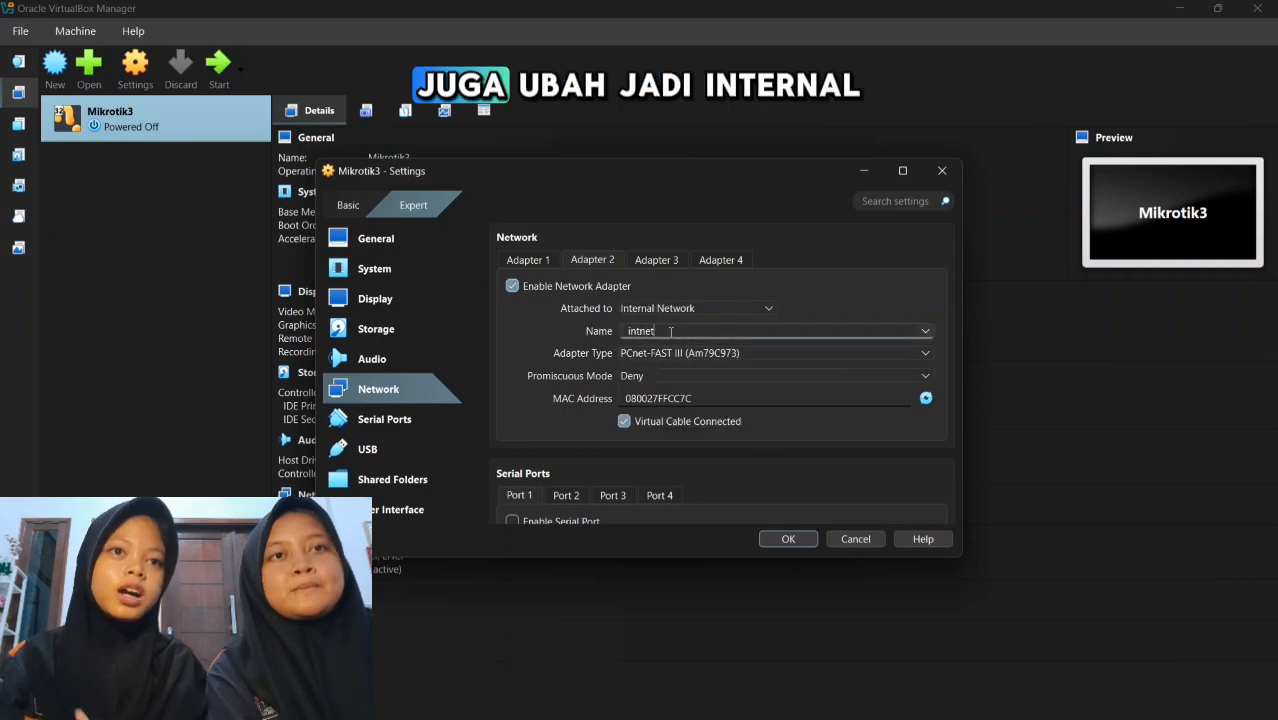
pyautogui.press('BackSpace')
pyautogui.press('BackSpace')
pyautogui.press('BackSpace')
pyautogui.press('BackSpace')
pyautogui.press('BackSpace')
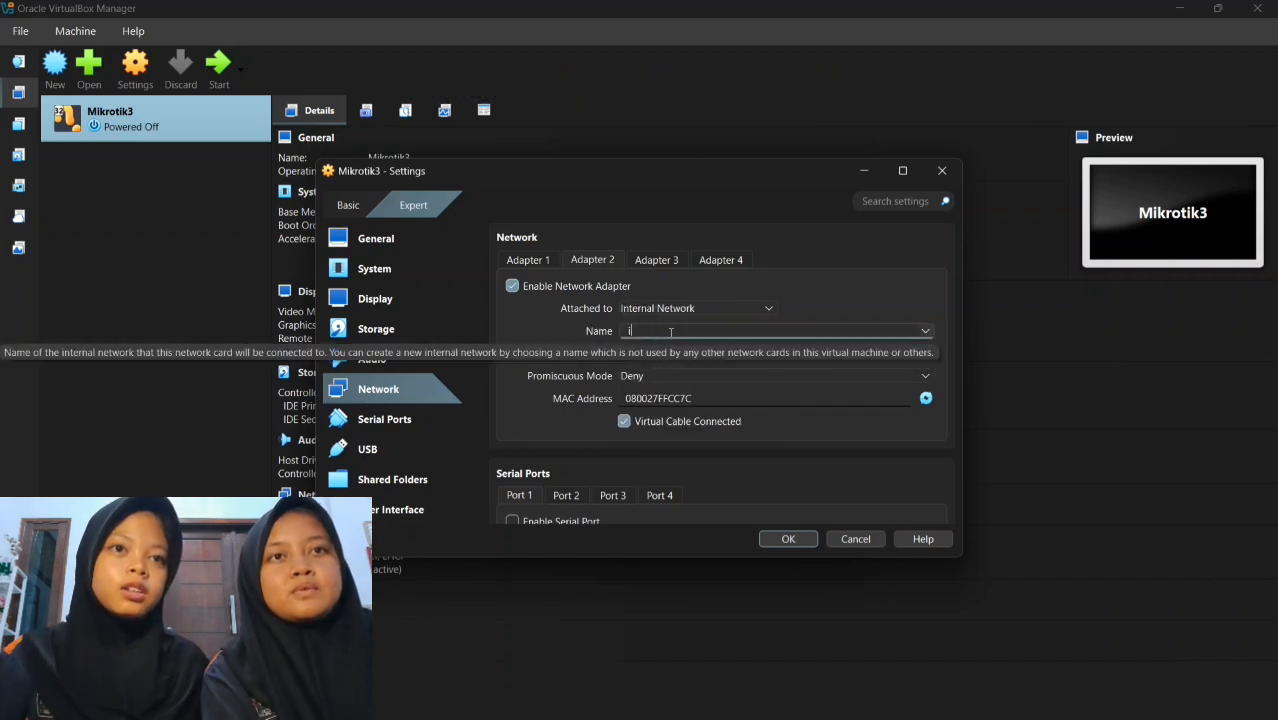
pyautogui.write('ether2')
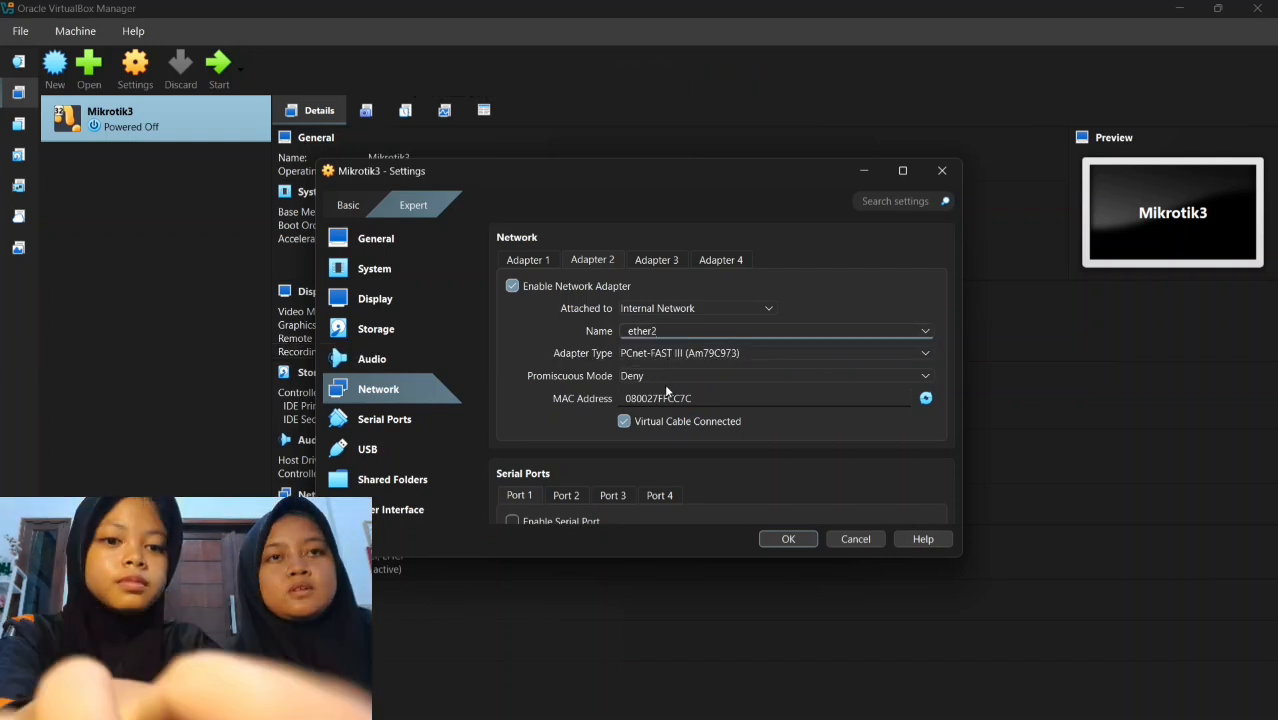
# Set Adapter 2's promiscuous mode to Allow All and save the Mikrotik3 settings
pyautogui.click(670, 375)
pyautogui.click(658, 428)
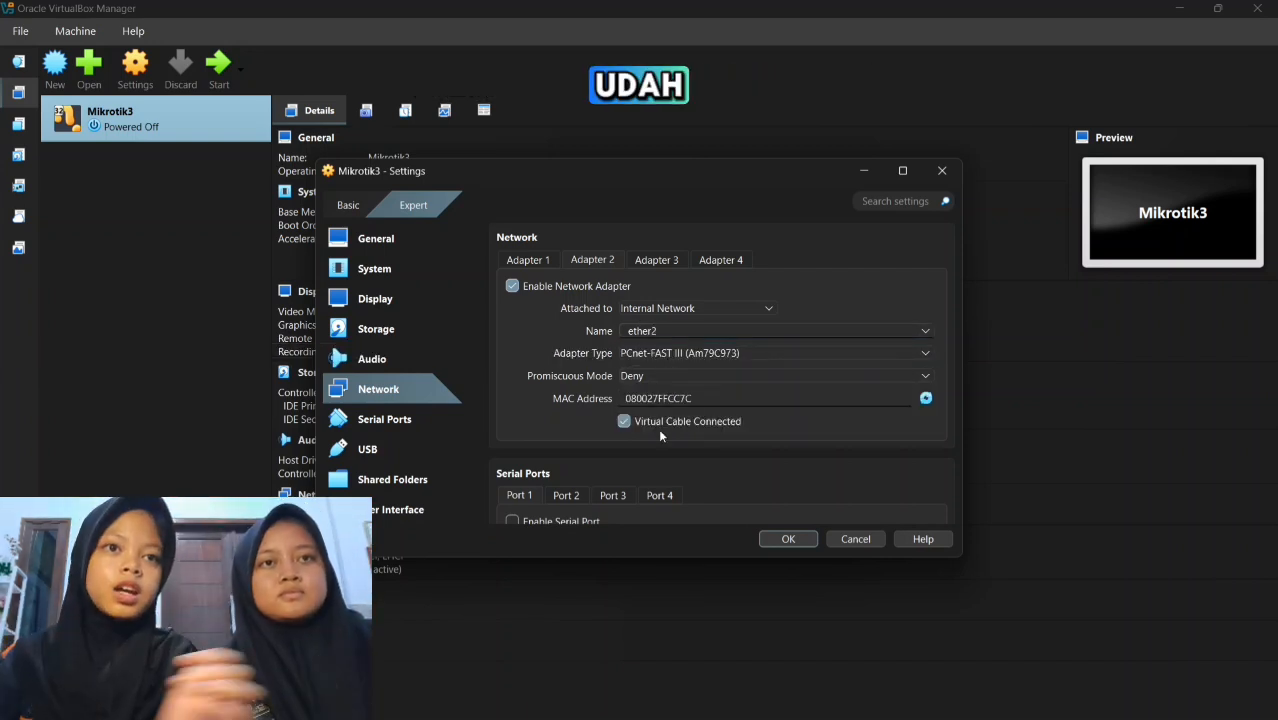
pyautogui.click(667, 376)
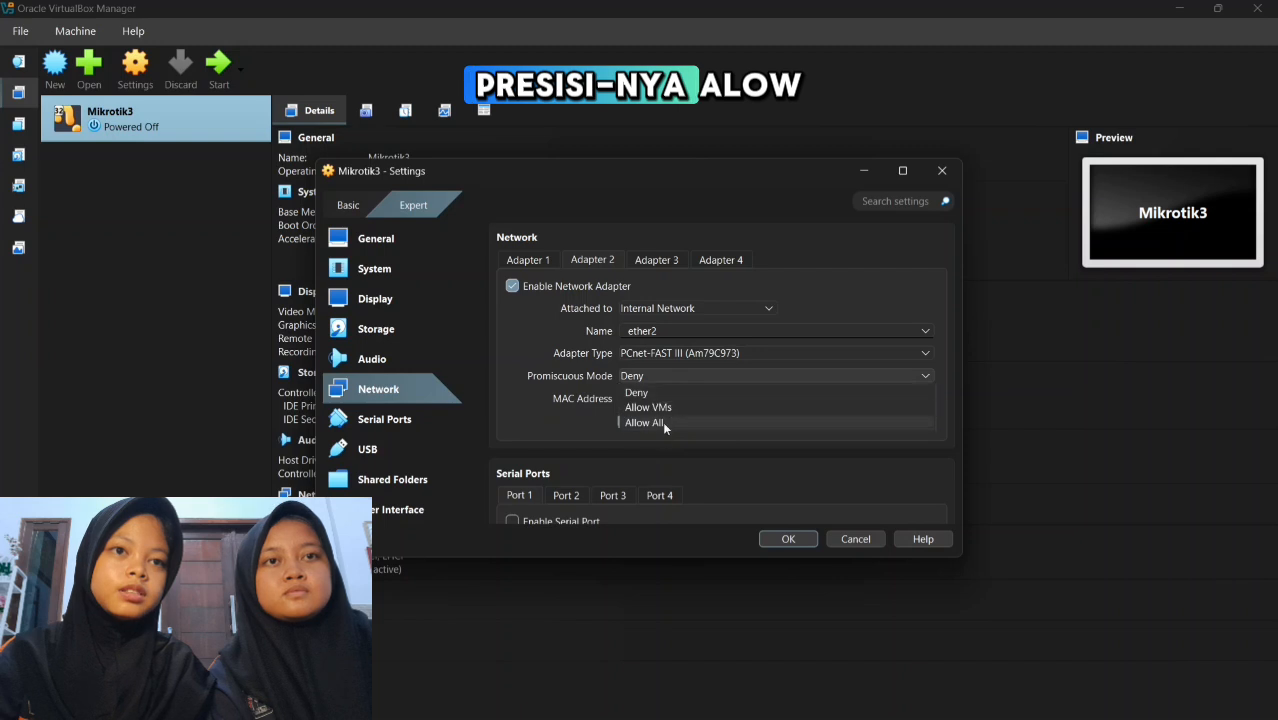
pyautogui.click(659, 423)
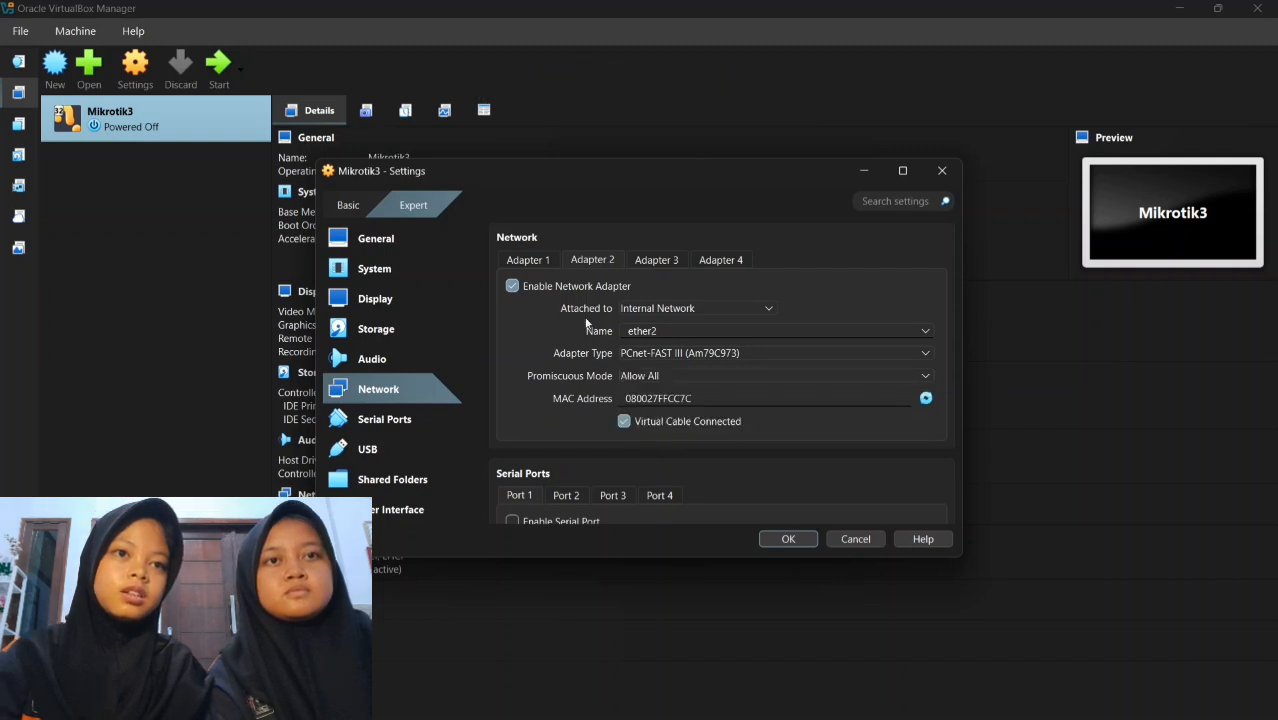
pyautogui.click(785, 540)
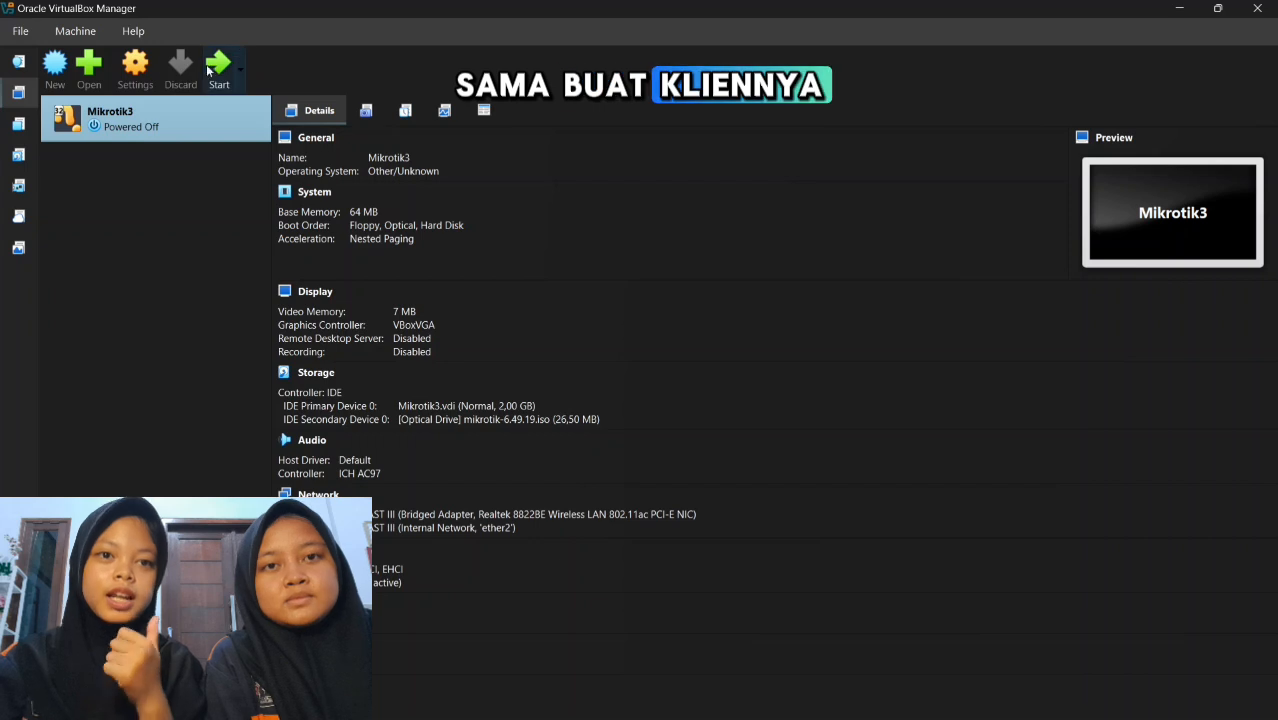
# Start another new virtual machine named Client5
pyautogui.click(55, 62)
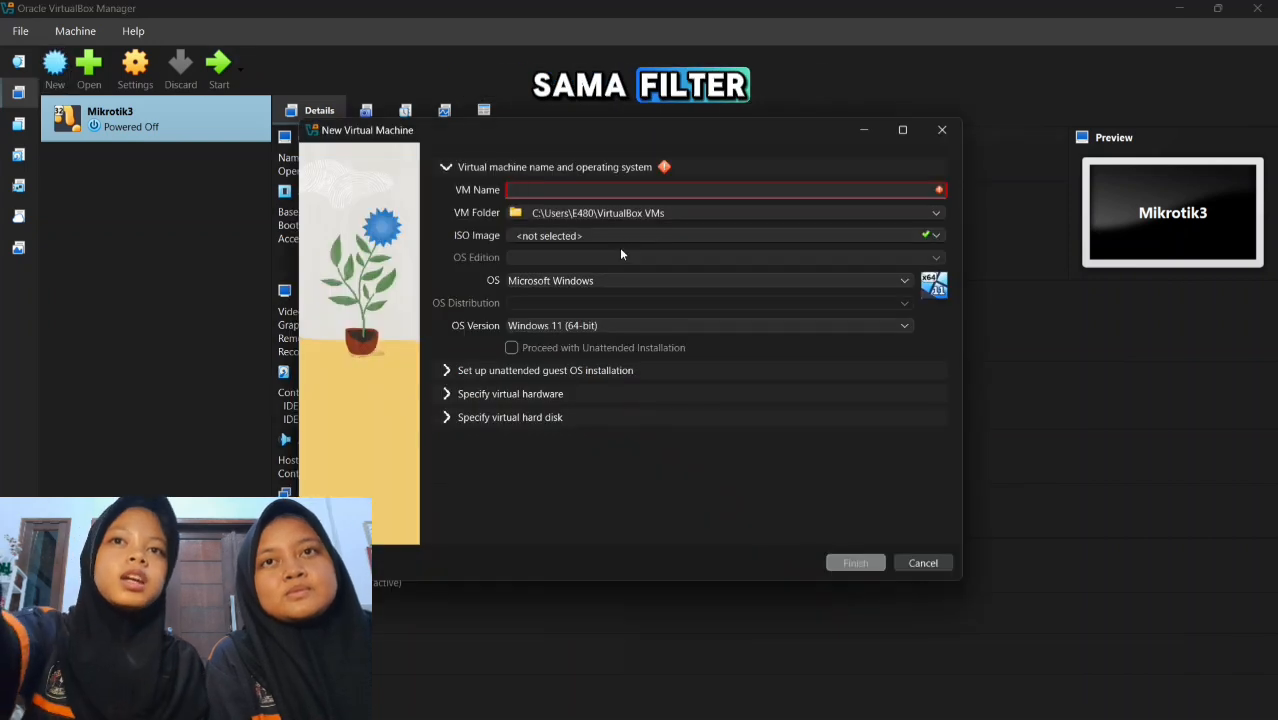
pyautogui.write('Cli')
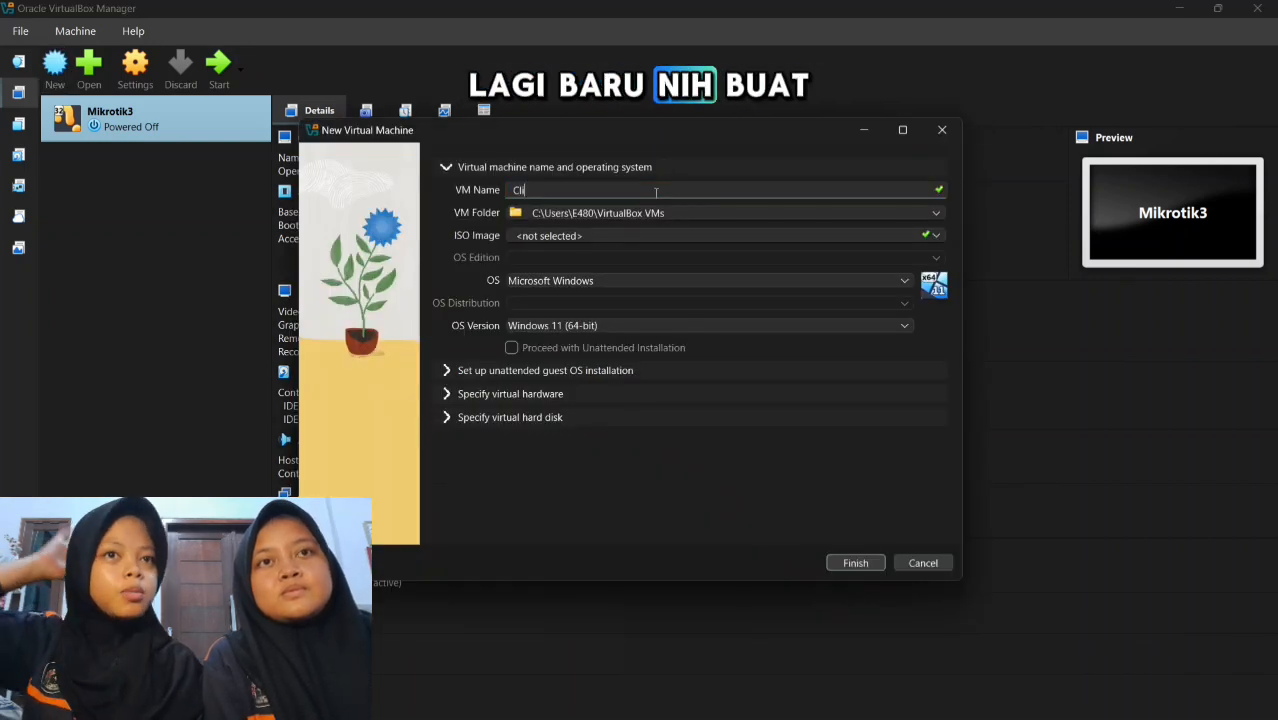
pyautogui.write('ent5')
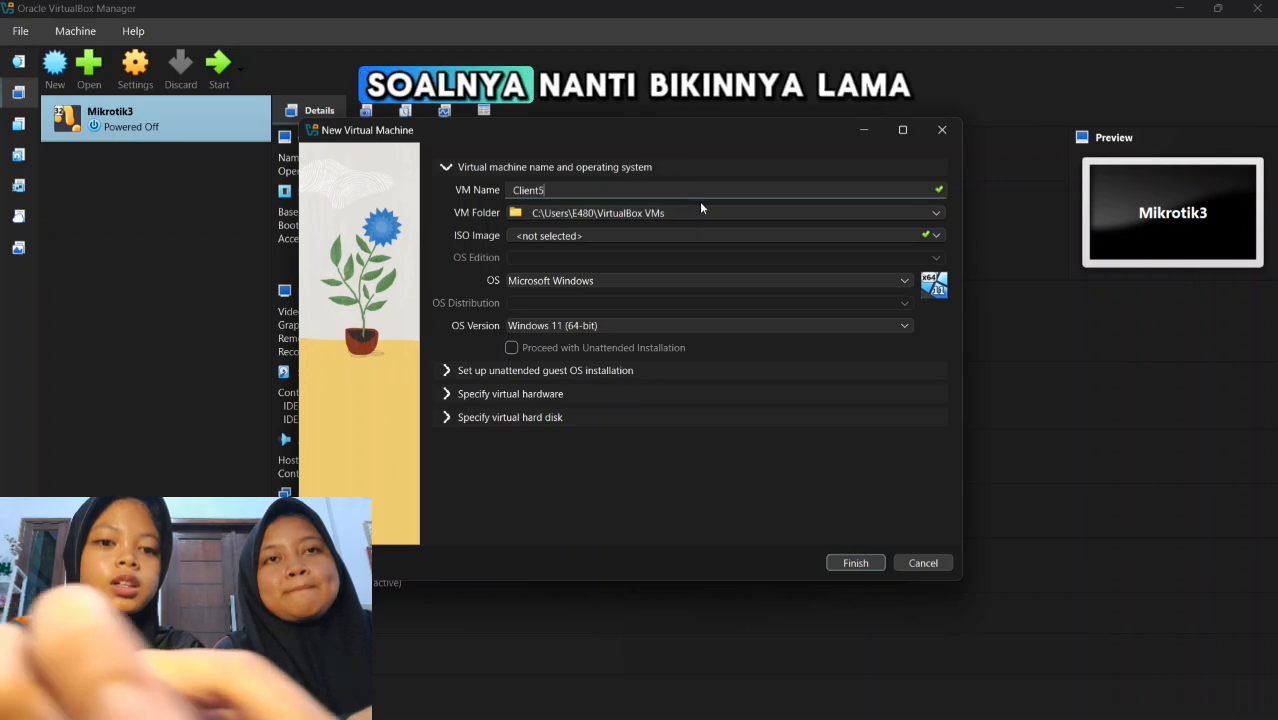
# Set the Client5 machine's storage folder to the Tugas assignment folder on Local Disk (C:)
pyautogui.click(836, 212)
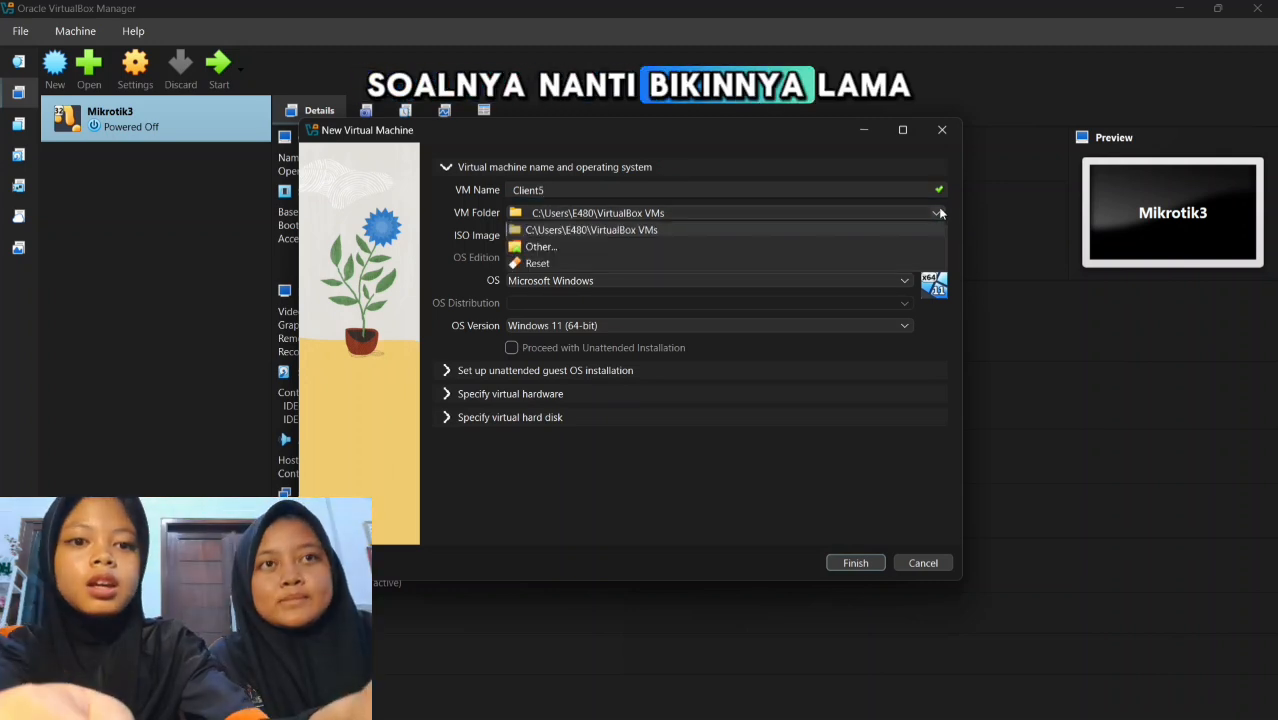
pyautogui.click(837, 245)
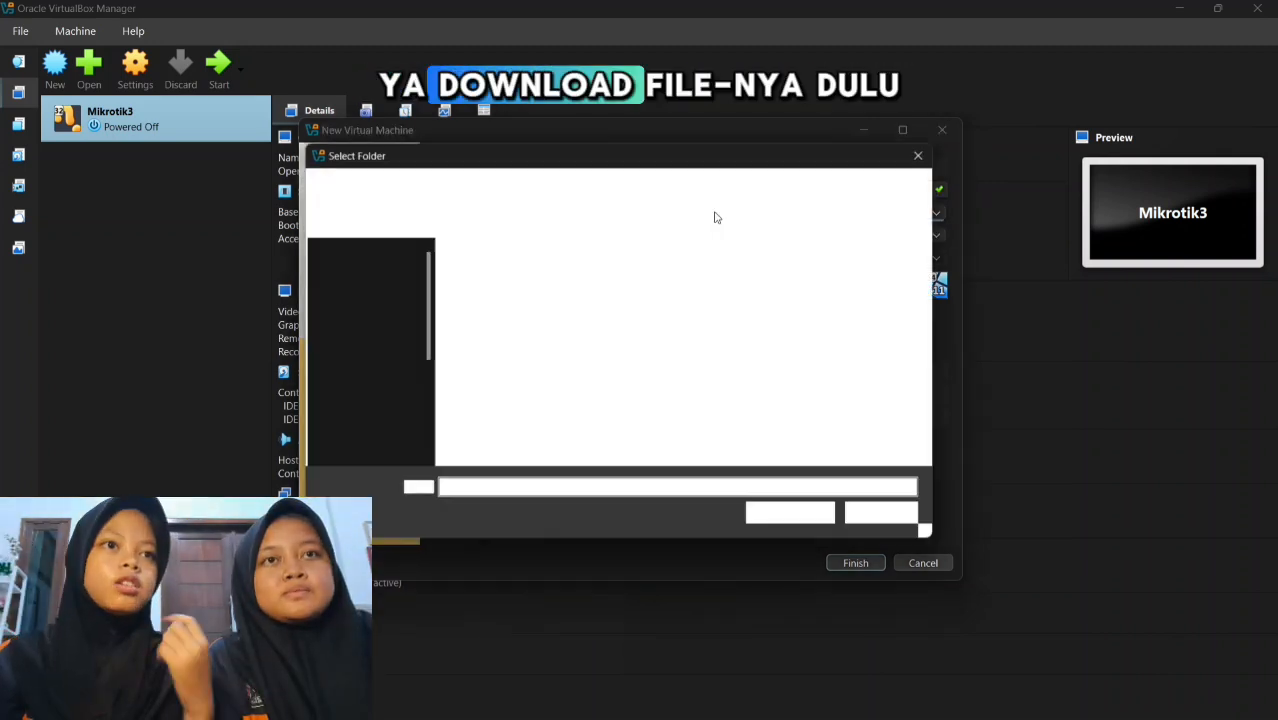
pyautogui.scroll(-3, 375, 336)
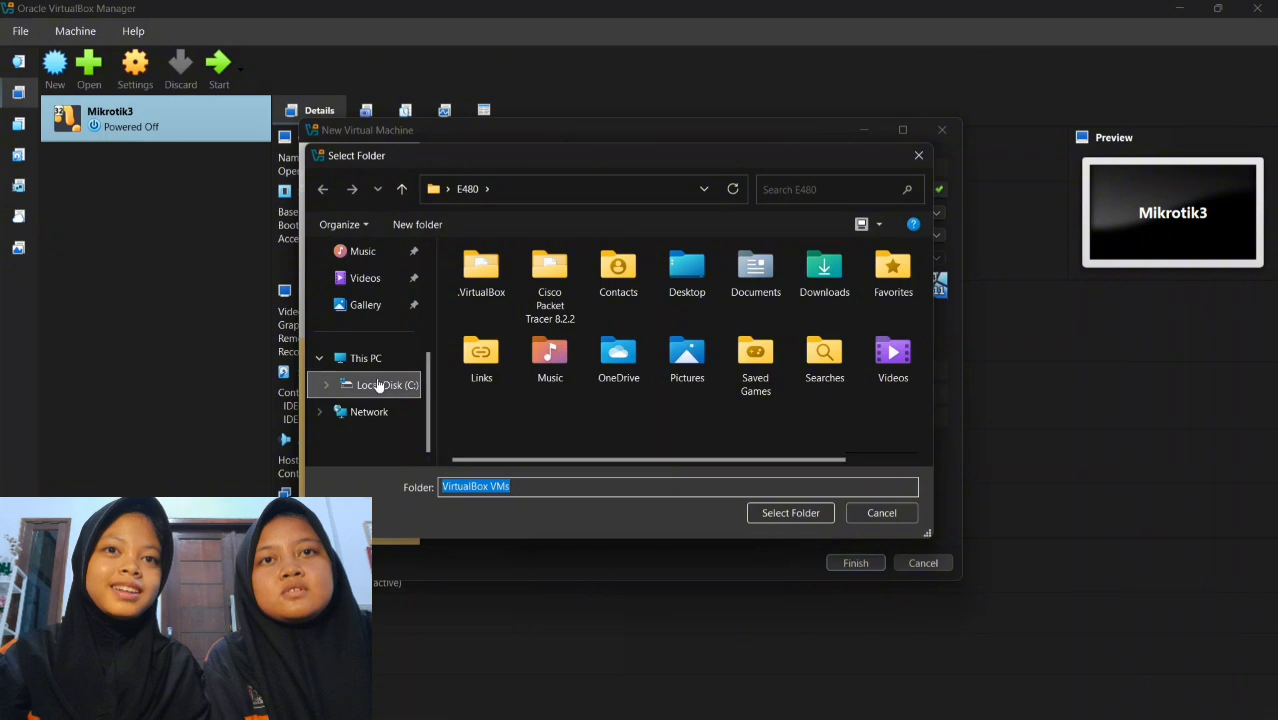
pyautogui.click(379, 386)
pyautogui.click(556, 303)
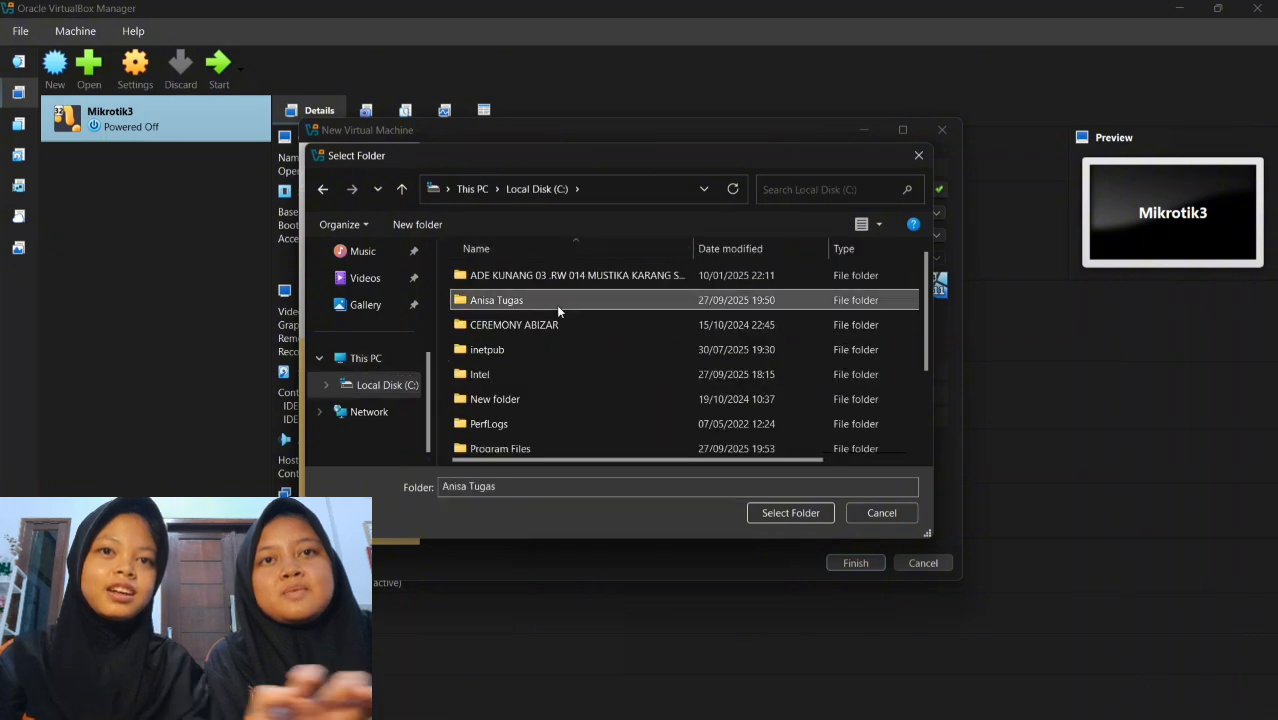
pyautogui.click(802, 514)
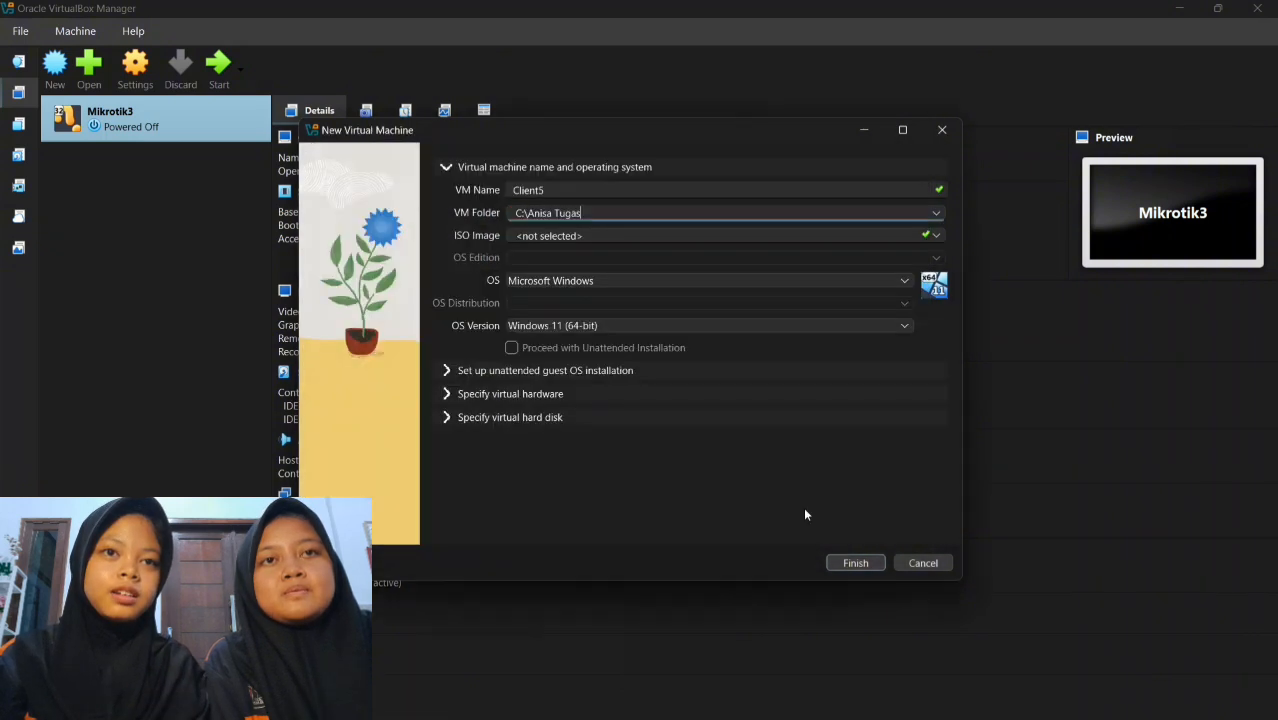
# Choose Windows7.Ultimate.SP1.x64.Installer.NesabaMedia.iso as the Client5 machine's ISO image
pyautogui.click(928, 236)
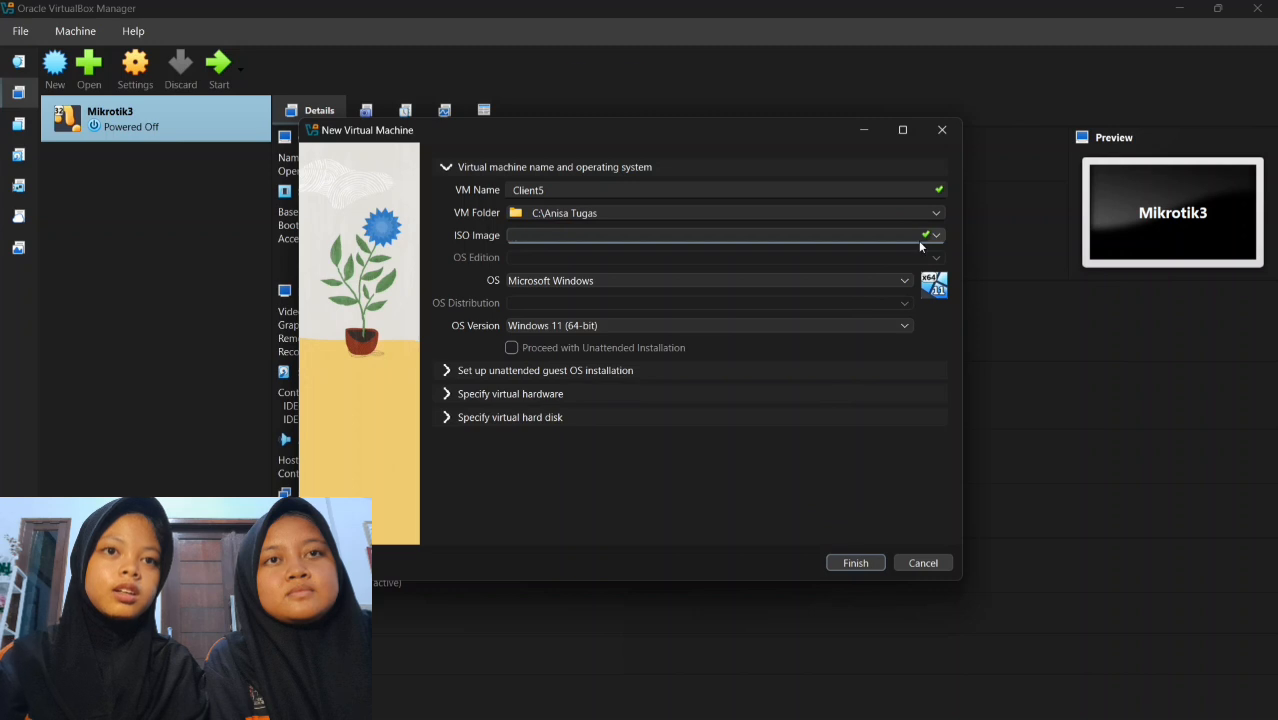
pyautogui.click(935, 236)
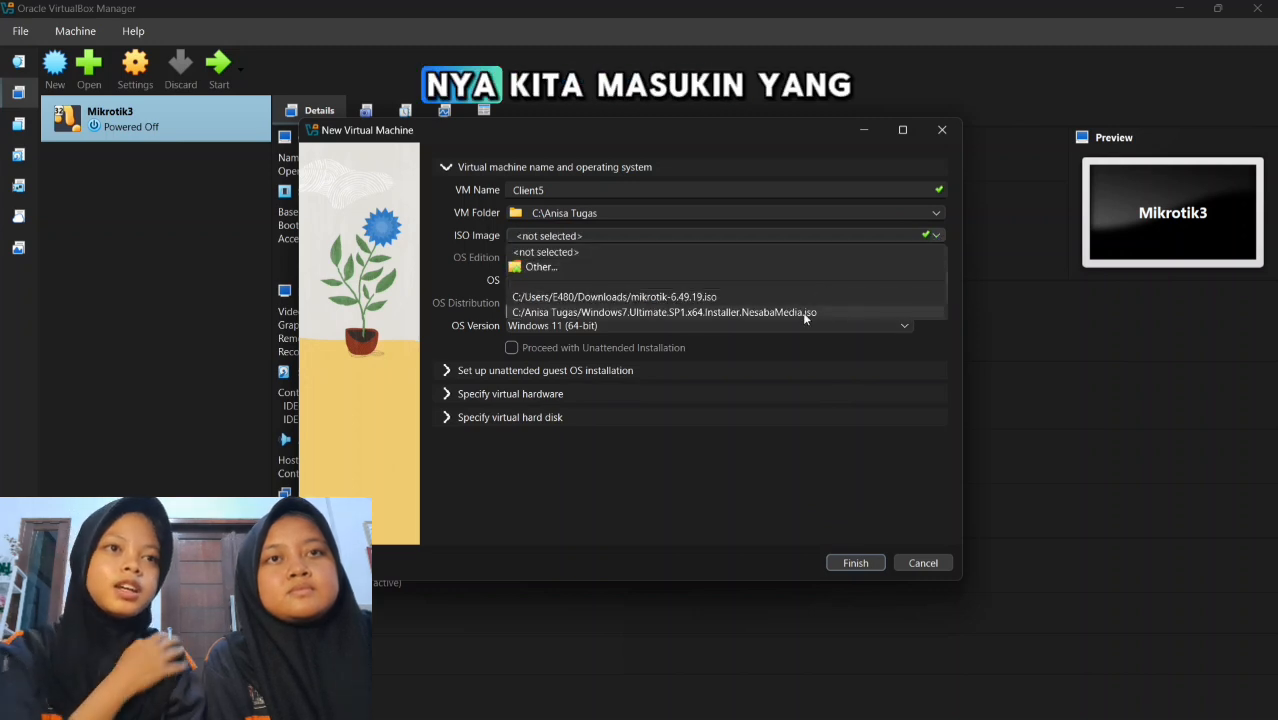
pyautogui.click(801, 314)
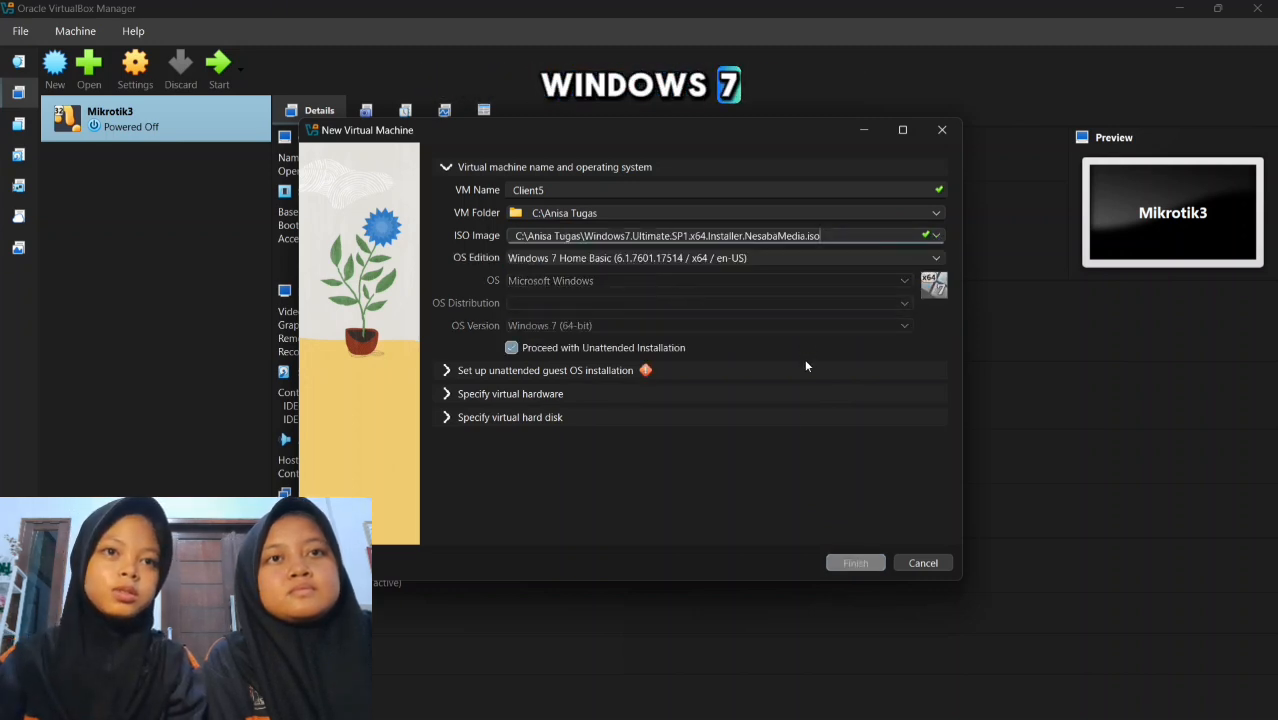
# Enter and confirm the guest account password for the unattended installation, and finish creating Client5
pyautogui.click(694, 370)
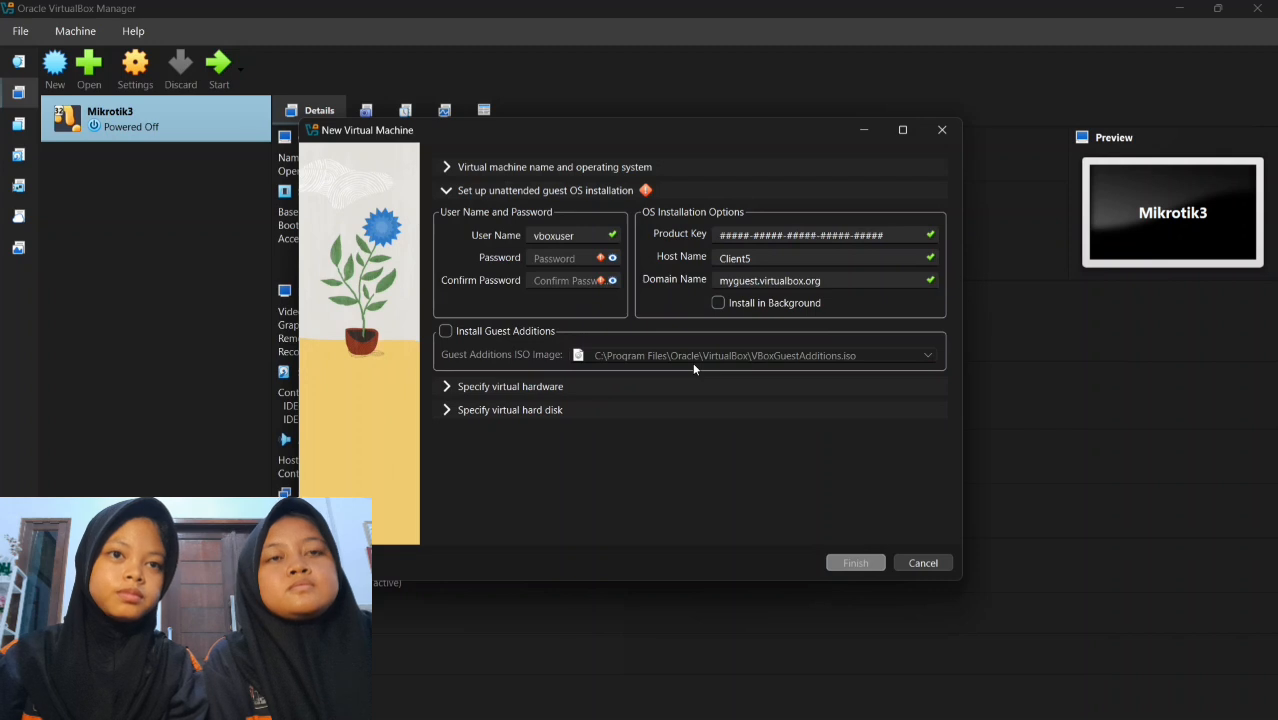
pyautogui.click(574, 262)
pyautogui.write('1')
pyautogui.click(573, 280)
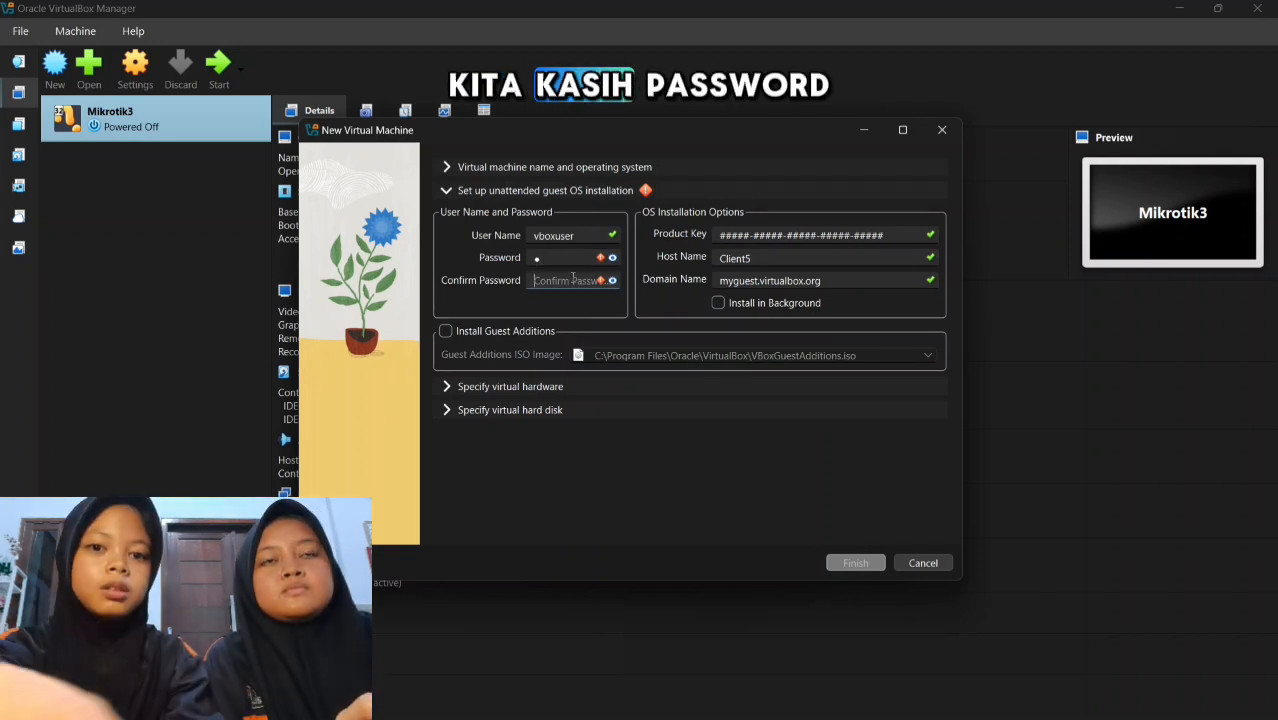
pyautogui.write('1')
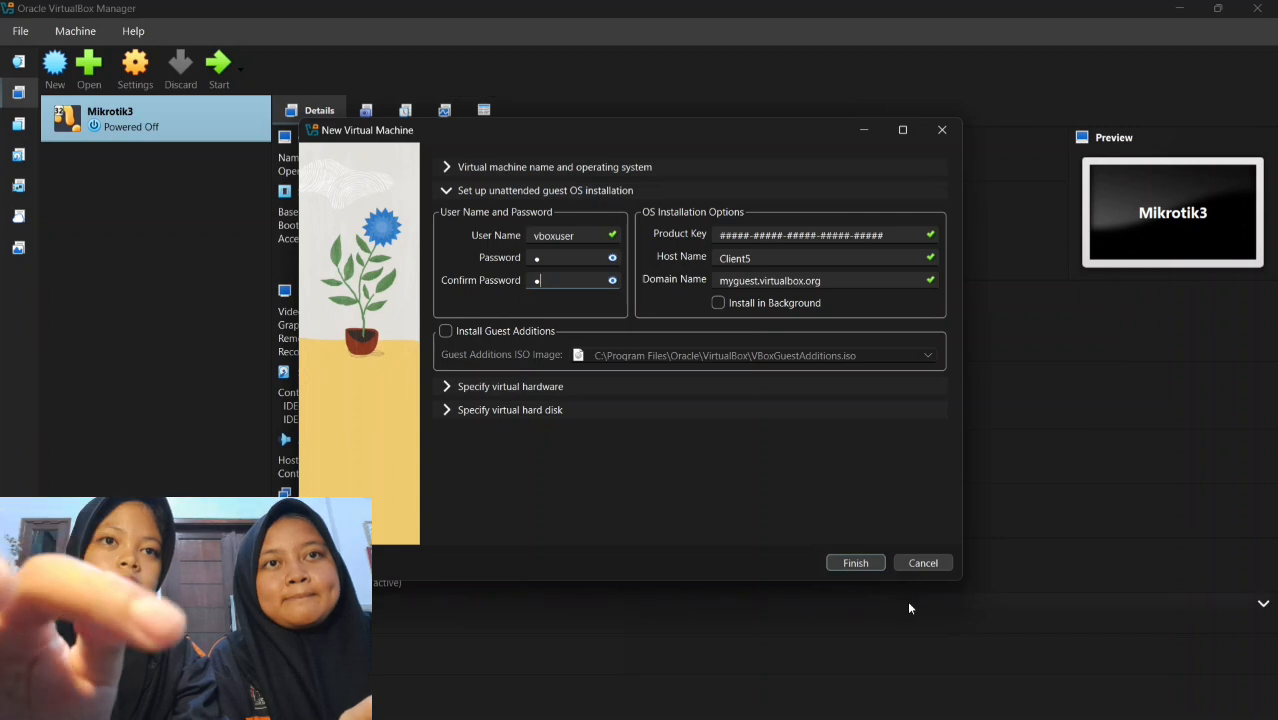
pyautogui.click(841, 564)
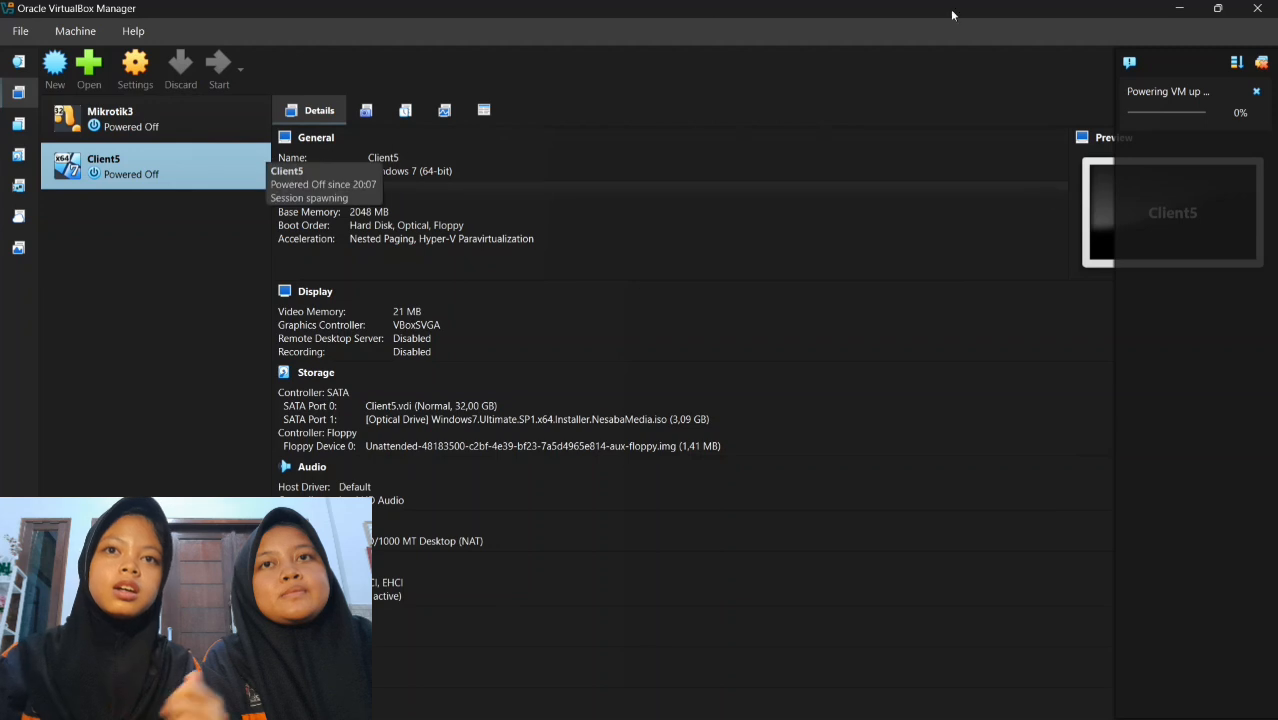
# Start the Mikrotik3 virtual machine and show its console window
pyautogui.click(170, 126)
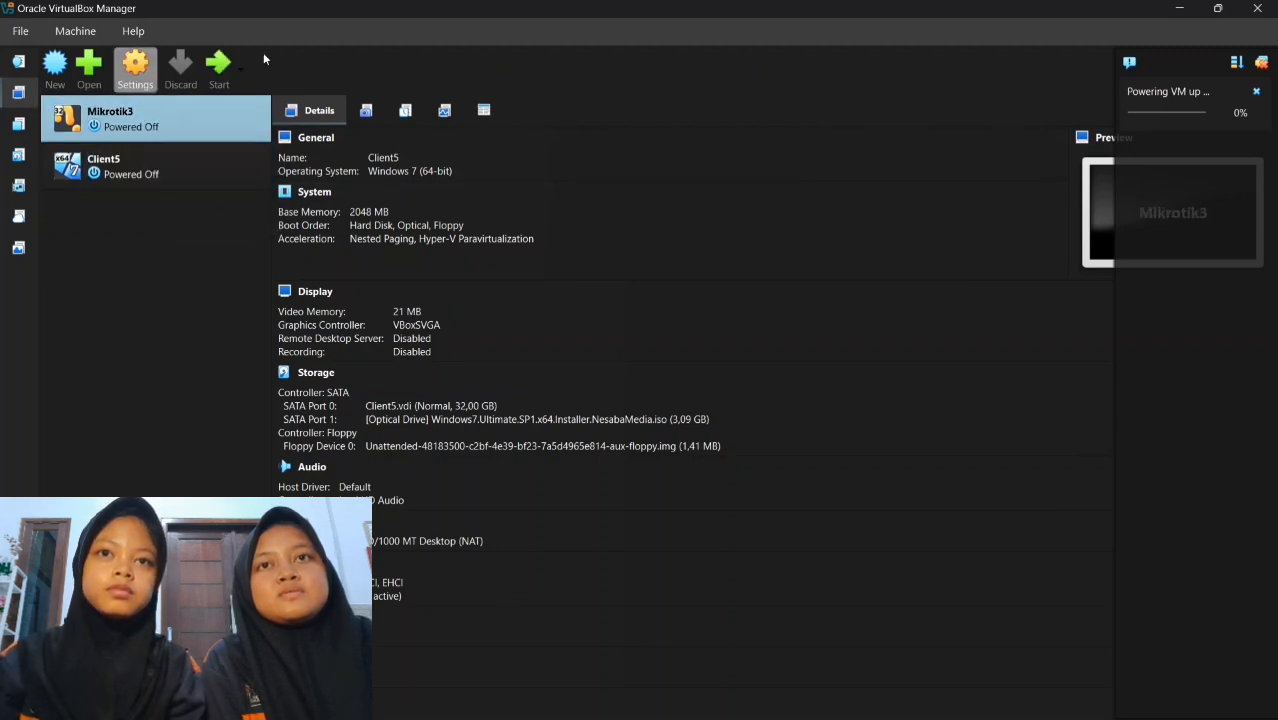
pyautogui.click(214, 80)
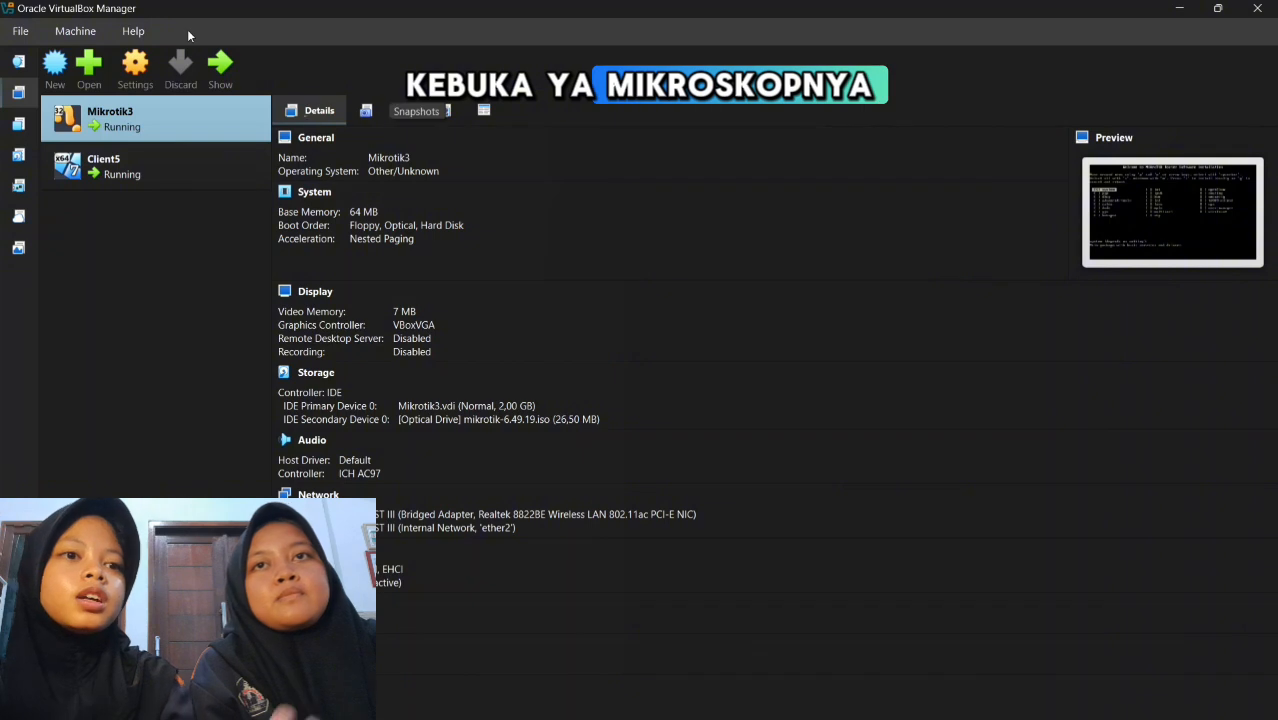
pyautogui.click(230, 78)
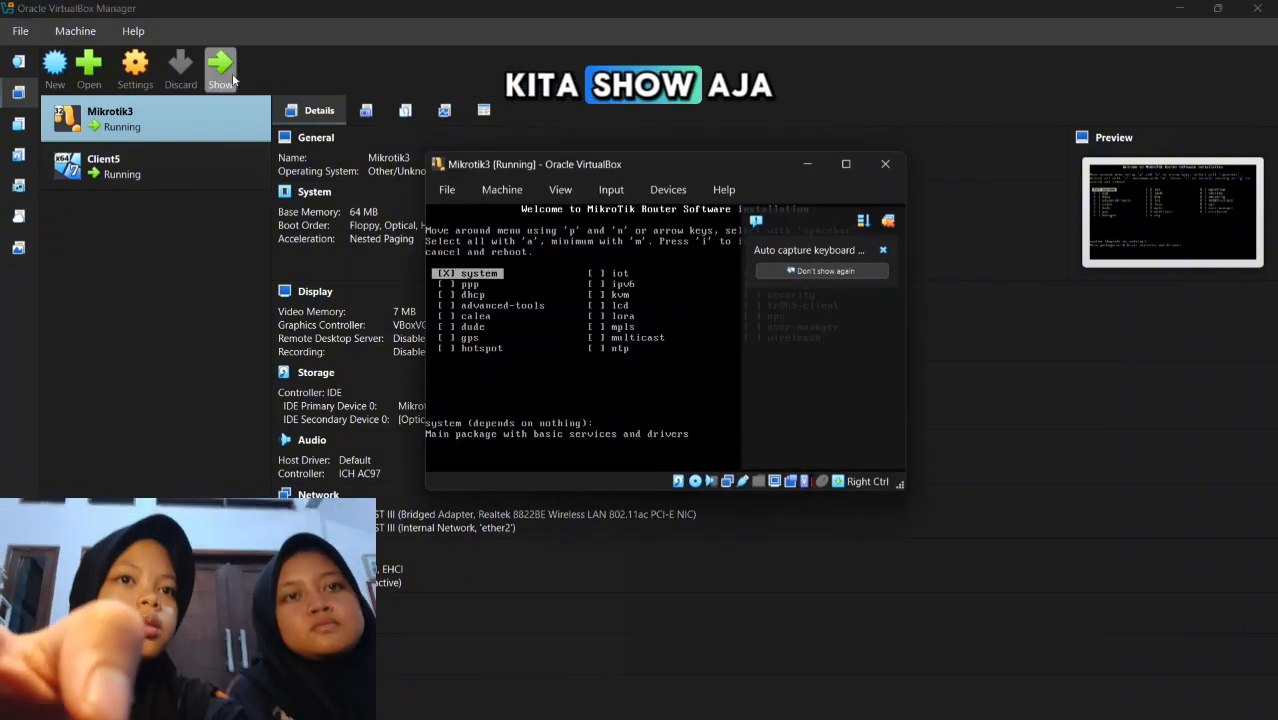
# Install RouterOS with all packages selected, without keeping the old configuration, and agree to erase the disk
pyautogui.press('a')
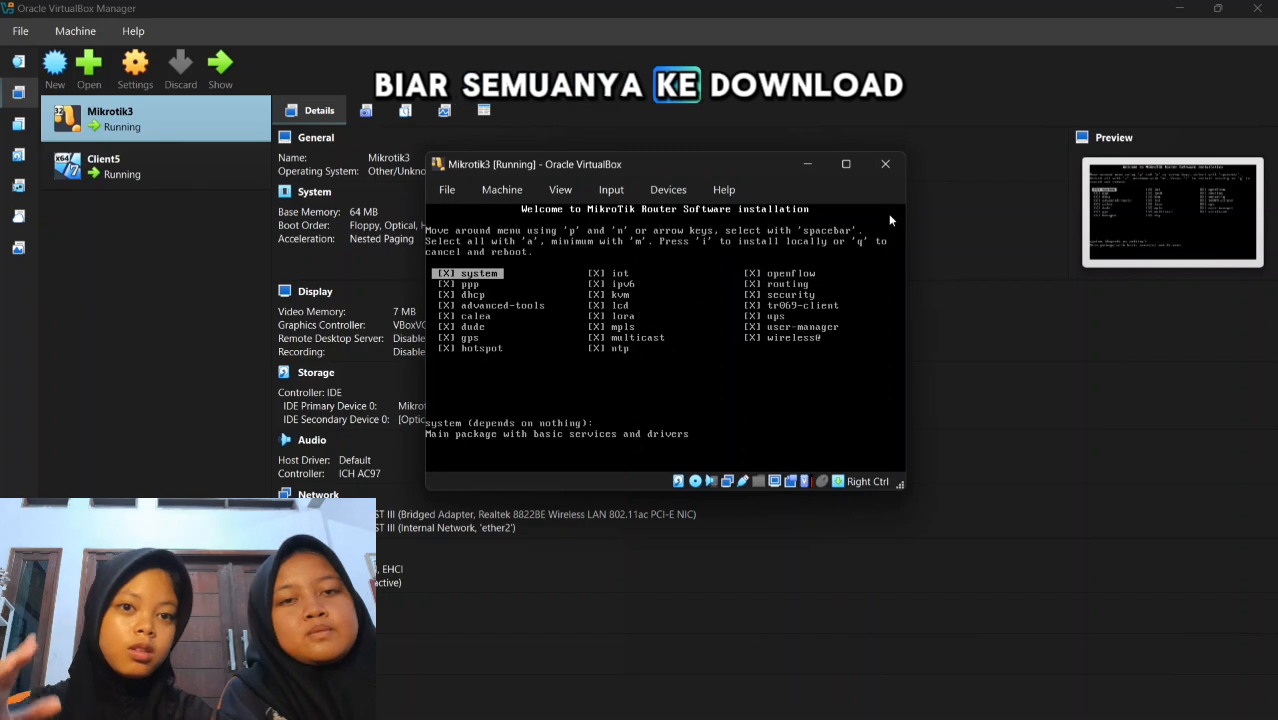
pyautogui.press('i')
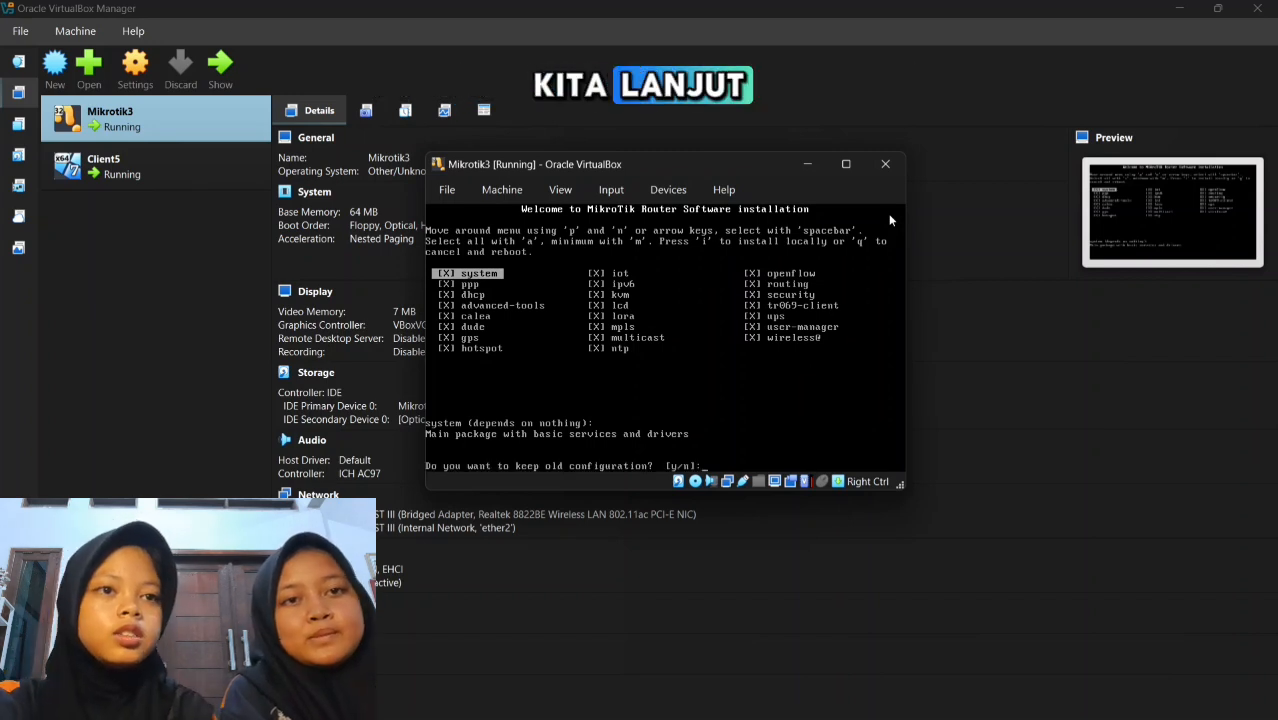
pyautogui.press('n')
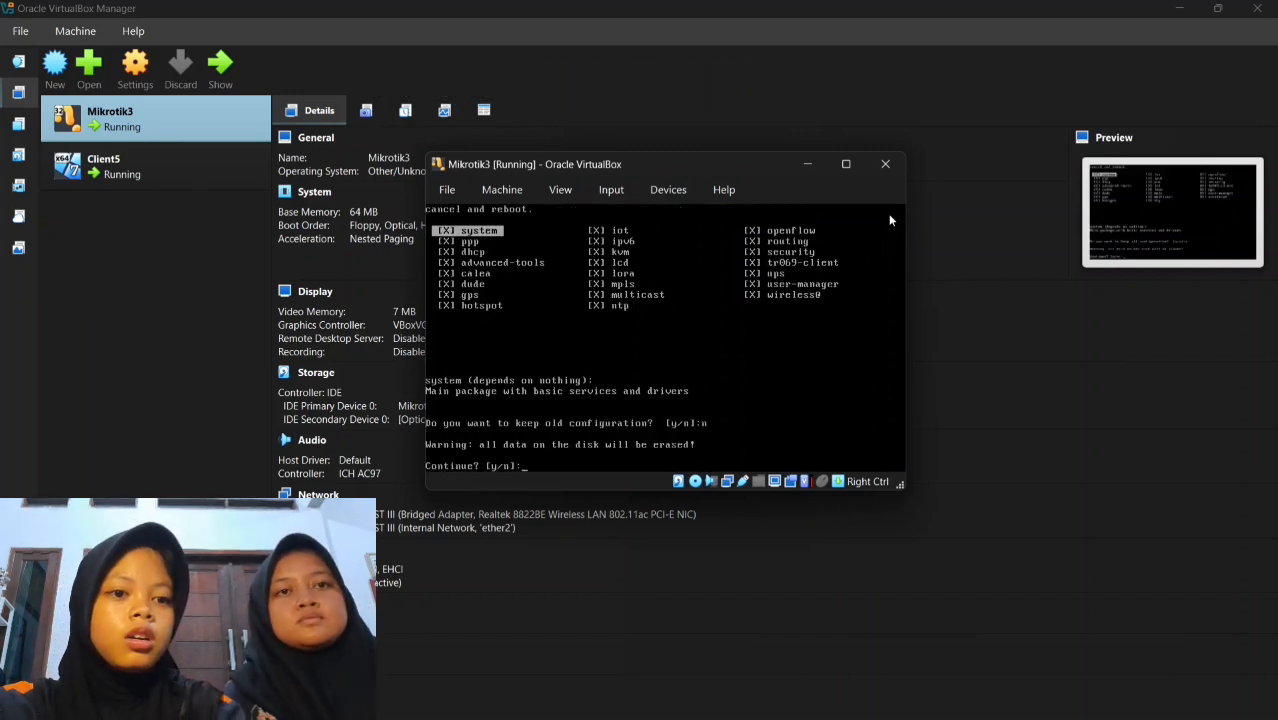
pyautogui.press('y')
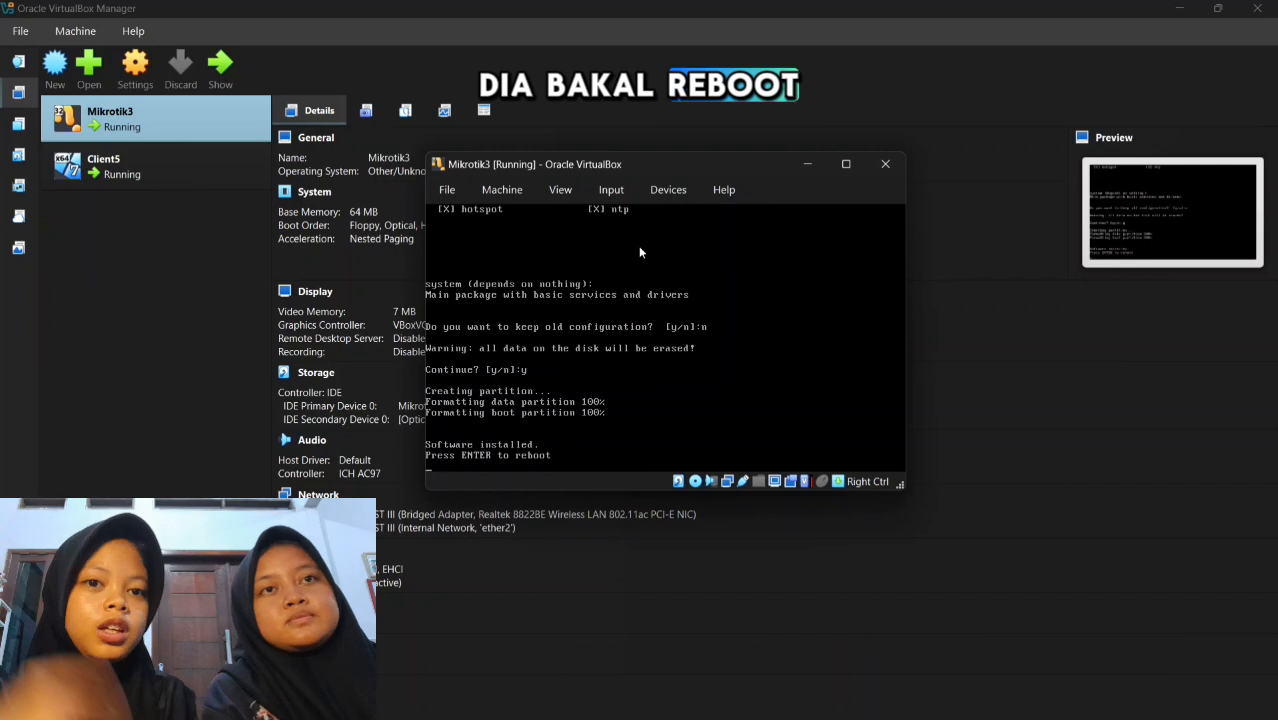
# Remove the mikrotik-6.49.19.iso disk from Mikrotik3's virtual optical drive and reboot the router
pyautogui.click(668, 190)
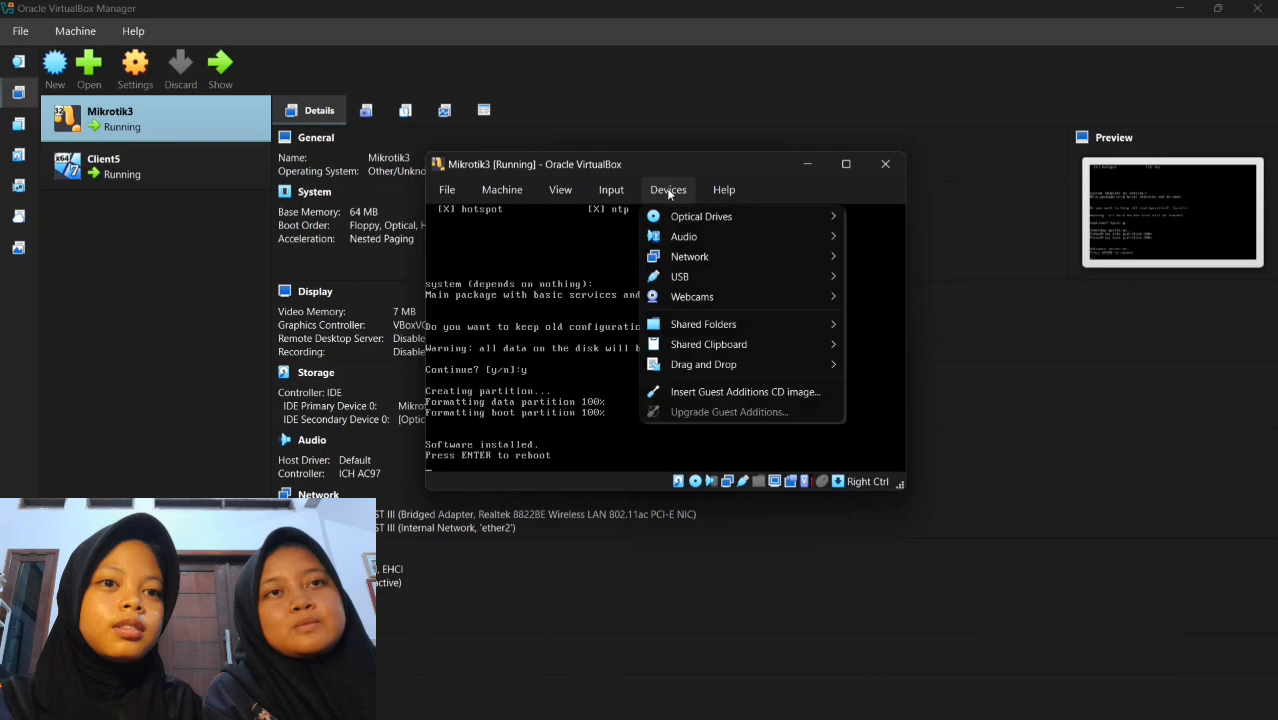
pyautogui.moveTo(669, 220)
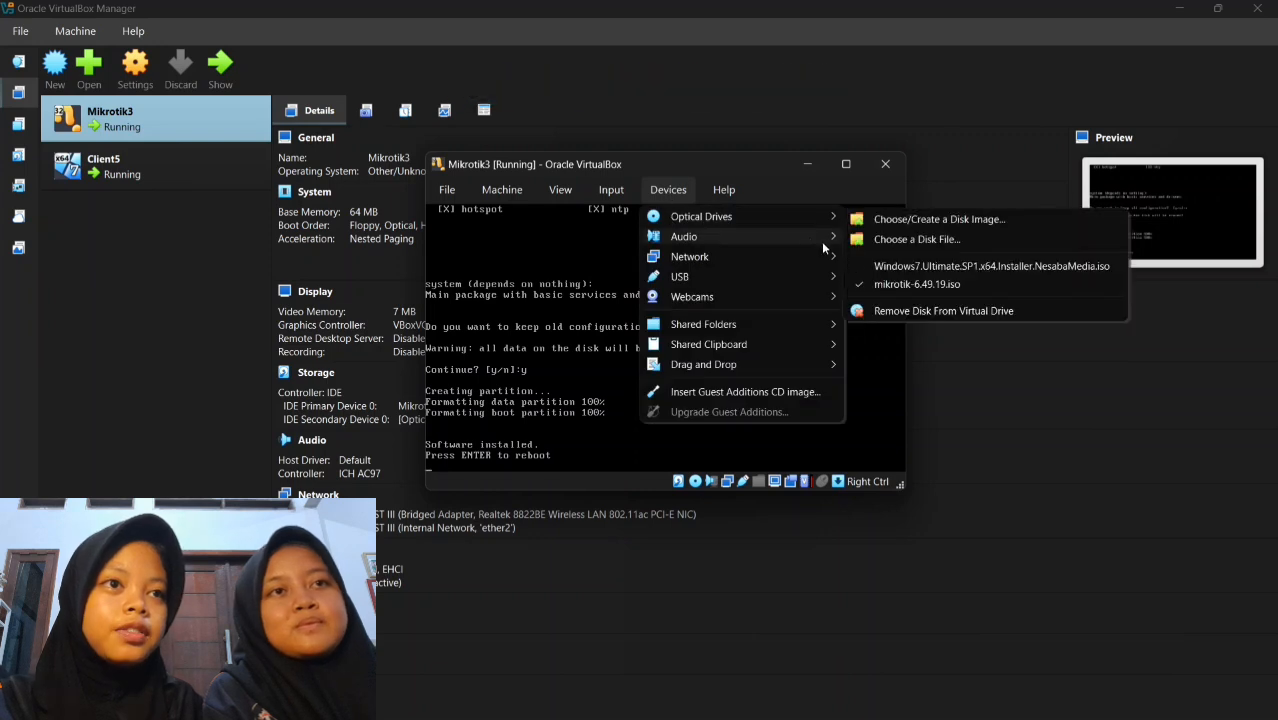
pyautogui.click(864, 311)
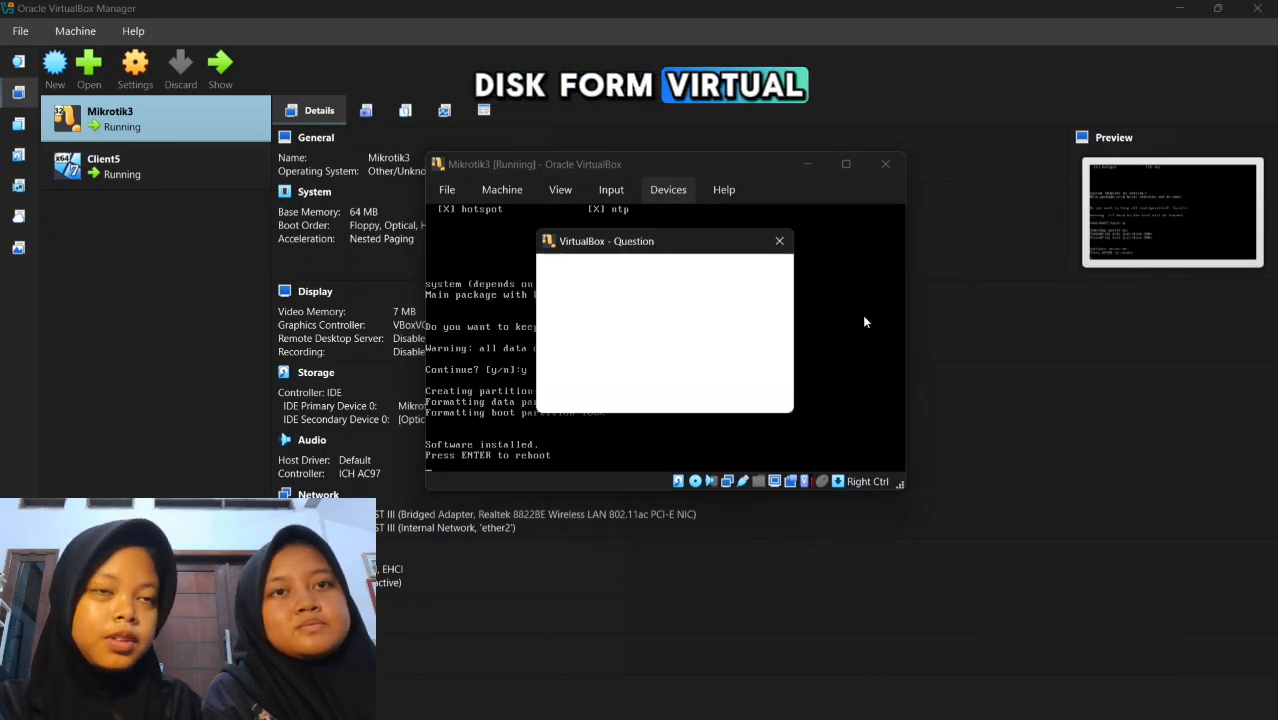
pyautogui.click(622, 393)
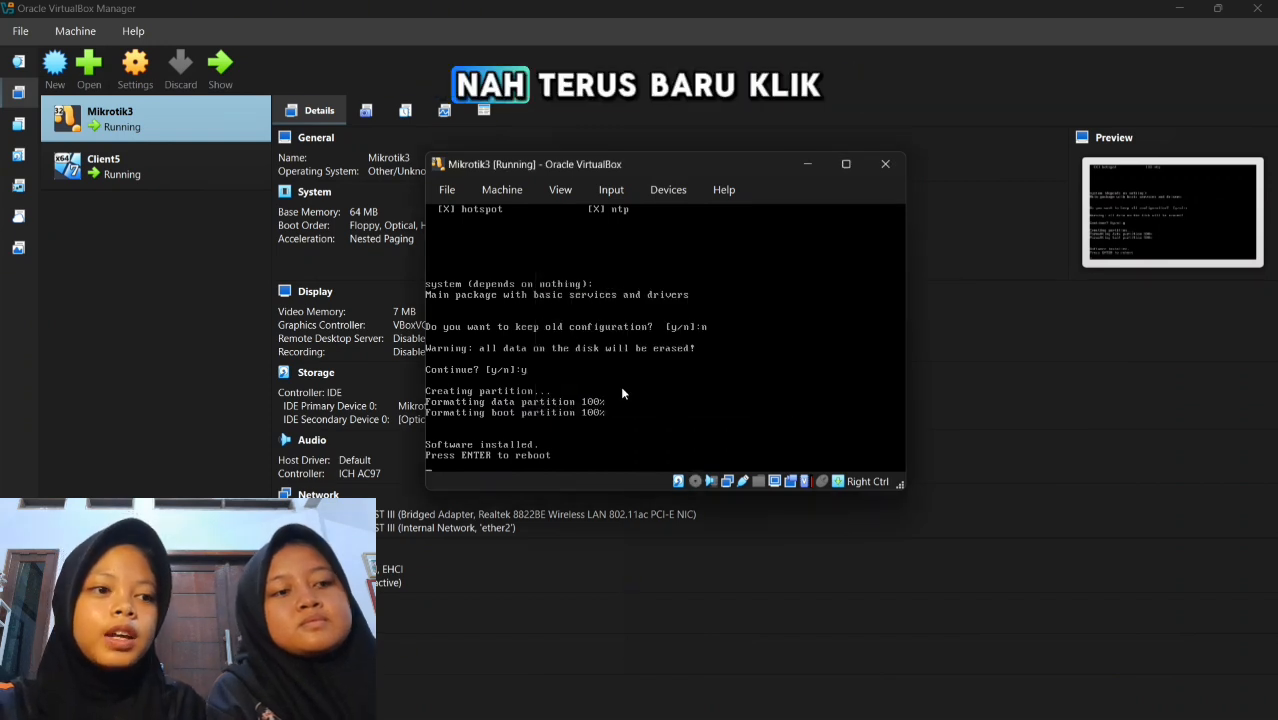
pyautogui.press('Return')
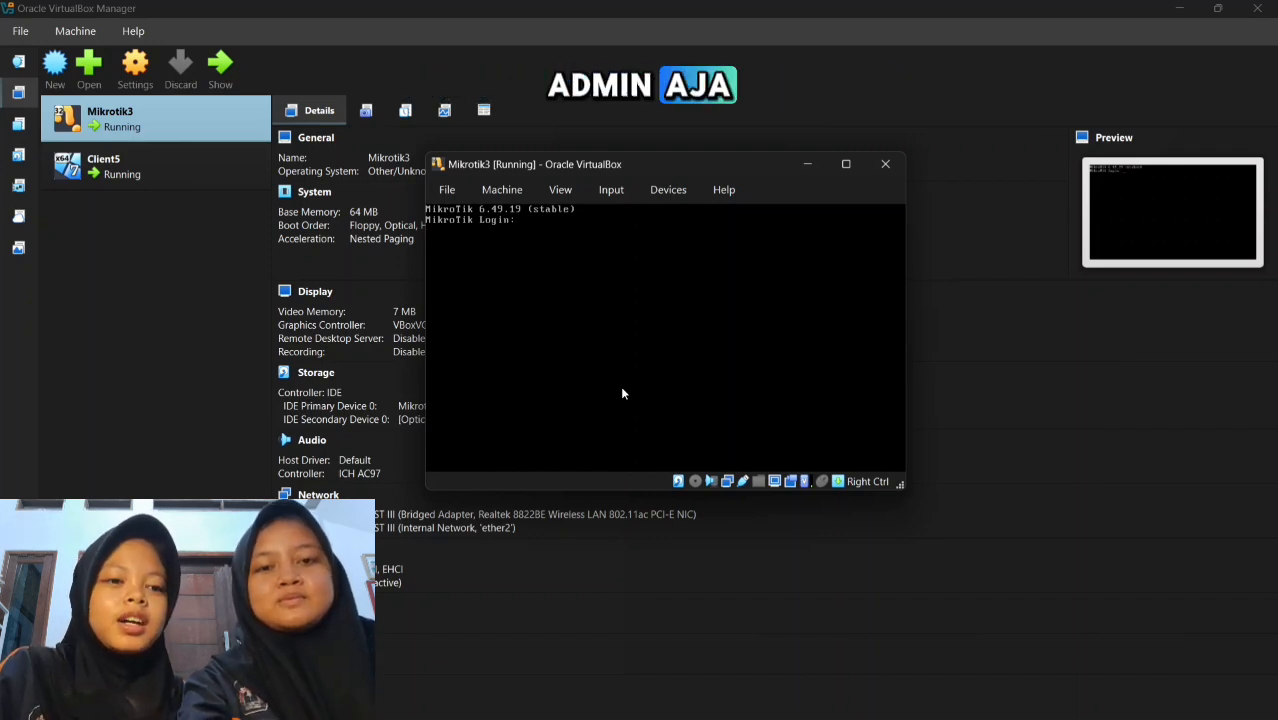
# Log in to the MikroTik console as admin, leaving the password empty
pyautogui.write('adm')
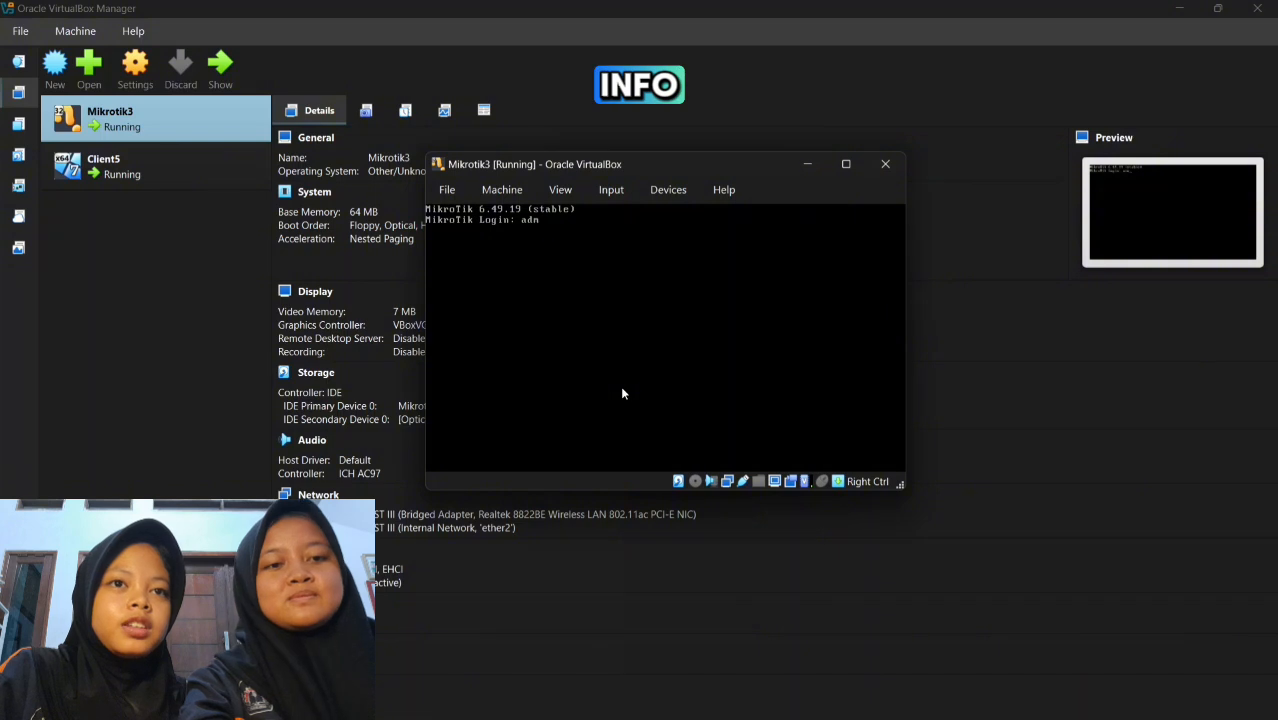
pyautogui.write('in')
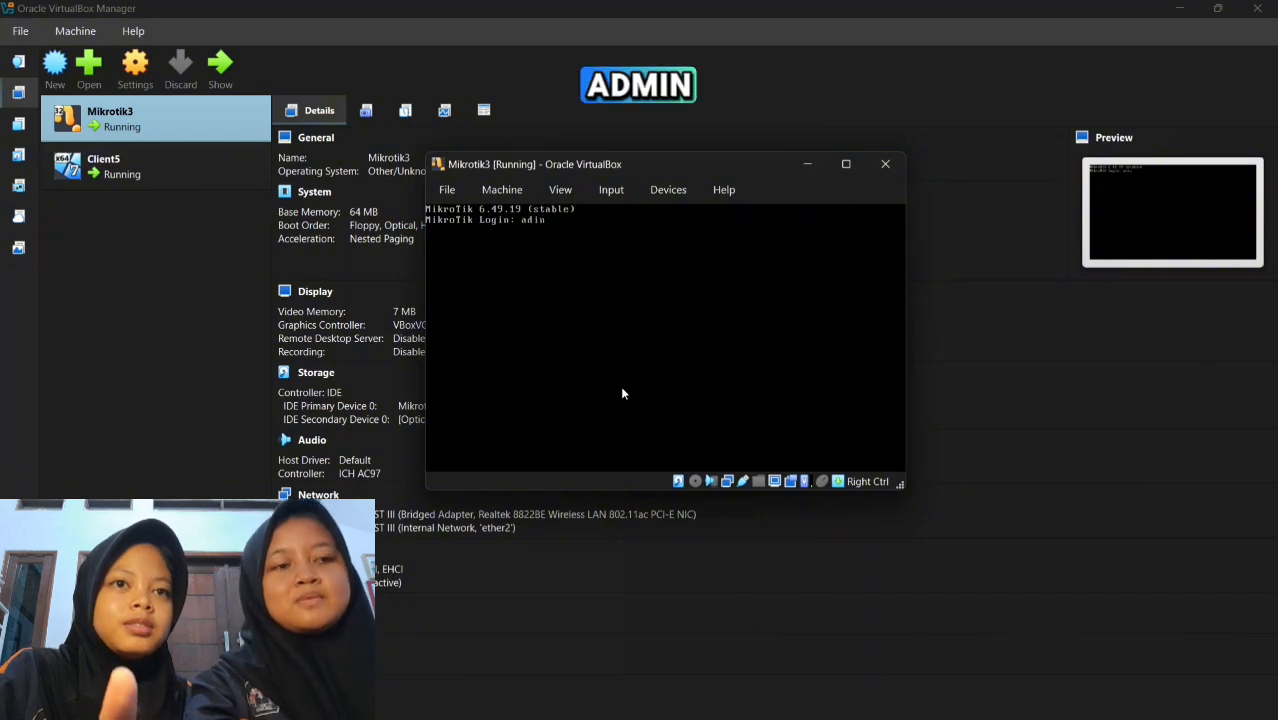
pyautogui.press('BackSpace')
pyautogui.press('BackSpace')
pyautogui.write('min')
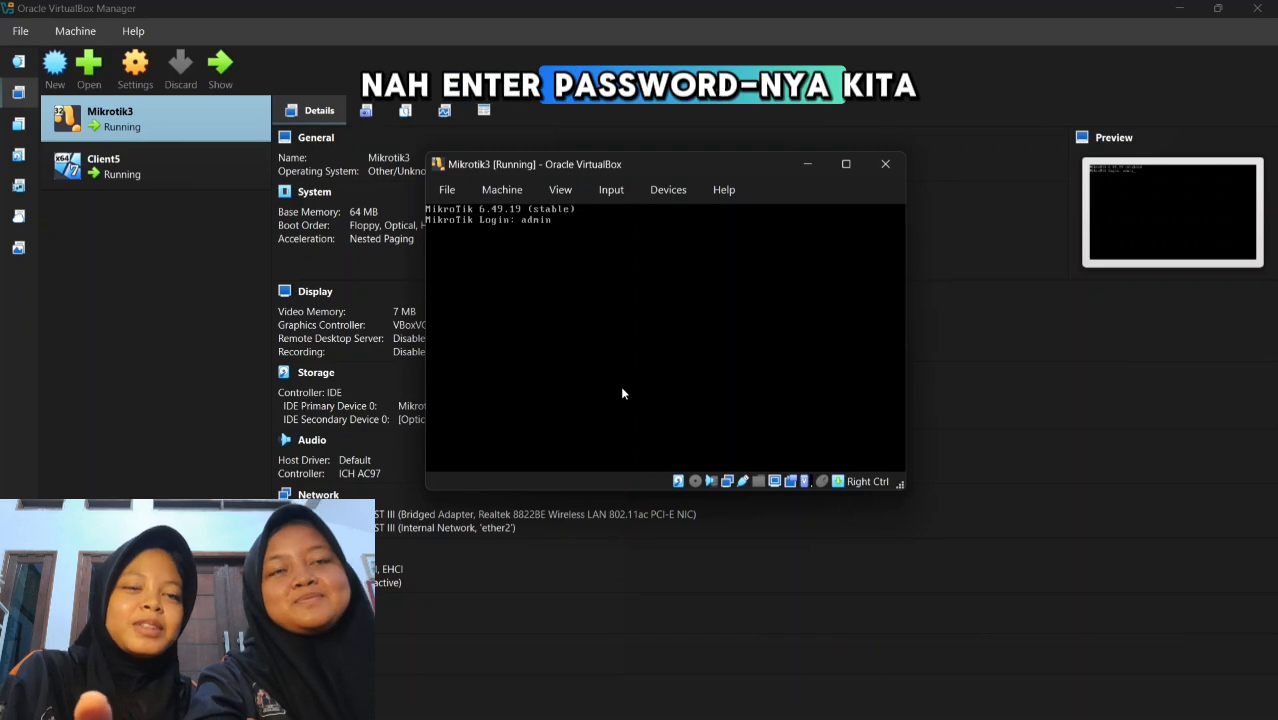
pyautogui.press('Return')
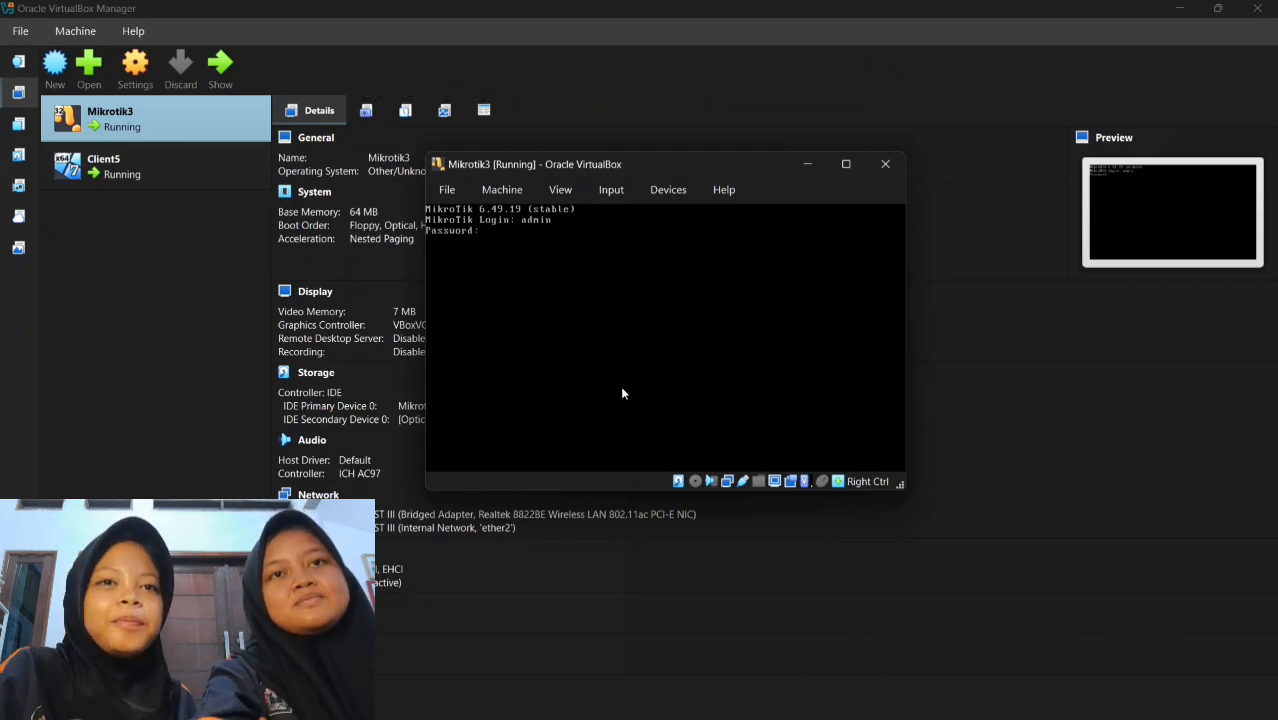
pyautogui.press('Return')
# Show the software license, page through it and continue past the software key notice
pyautogui.press('Return')
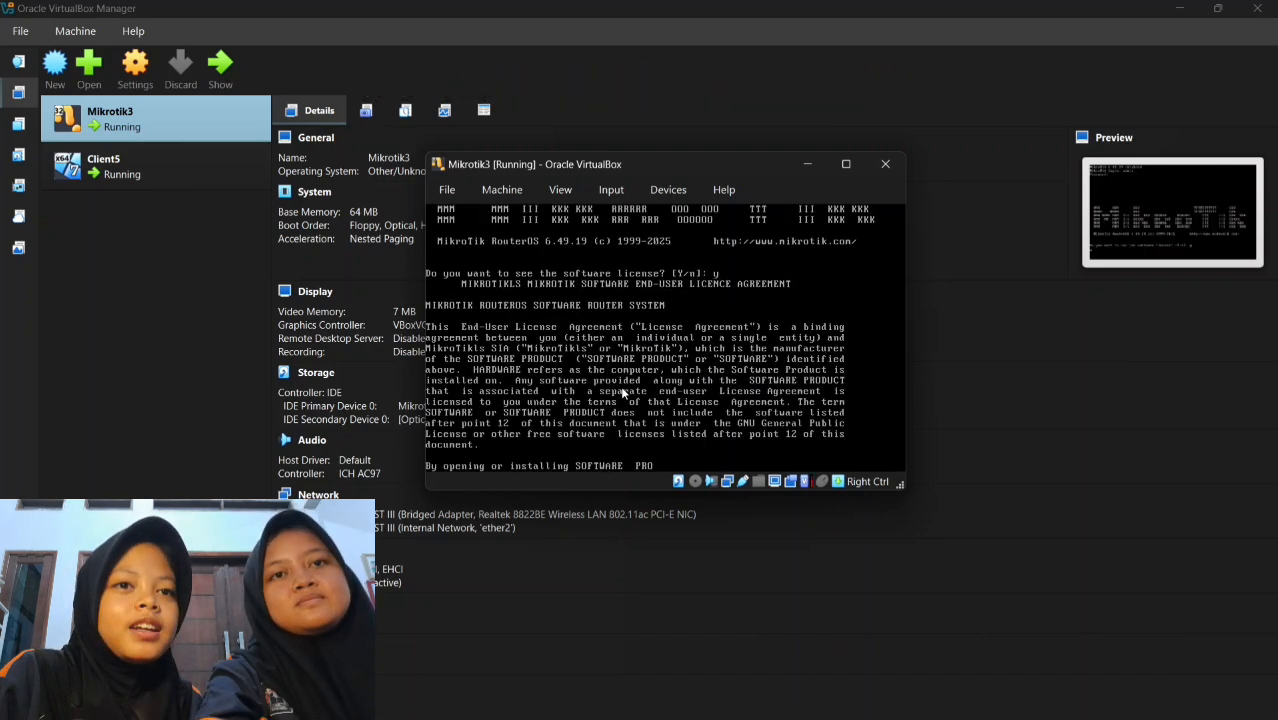
pyautogui.press('Return')
pyautogui.press('Return')
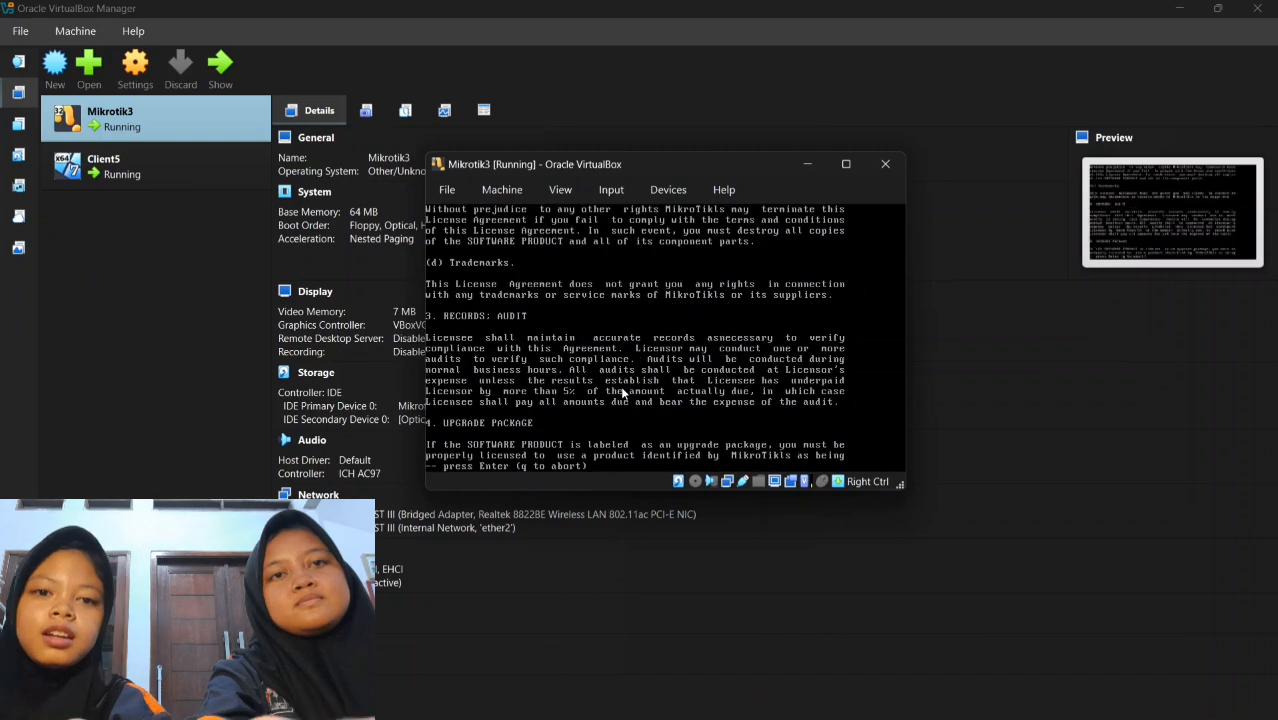
pyautogui.press('Return')
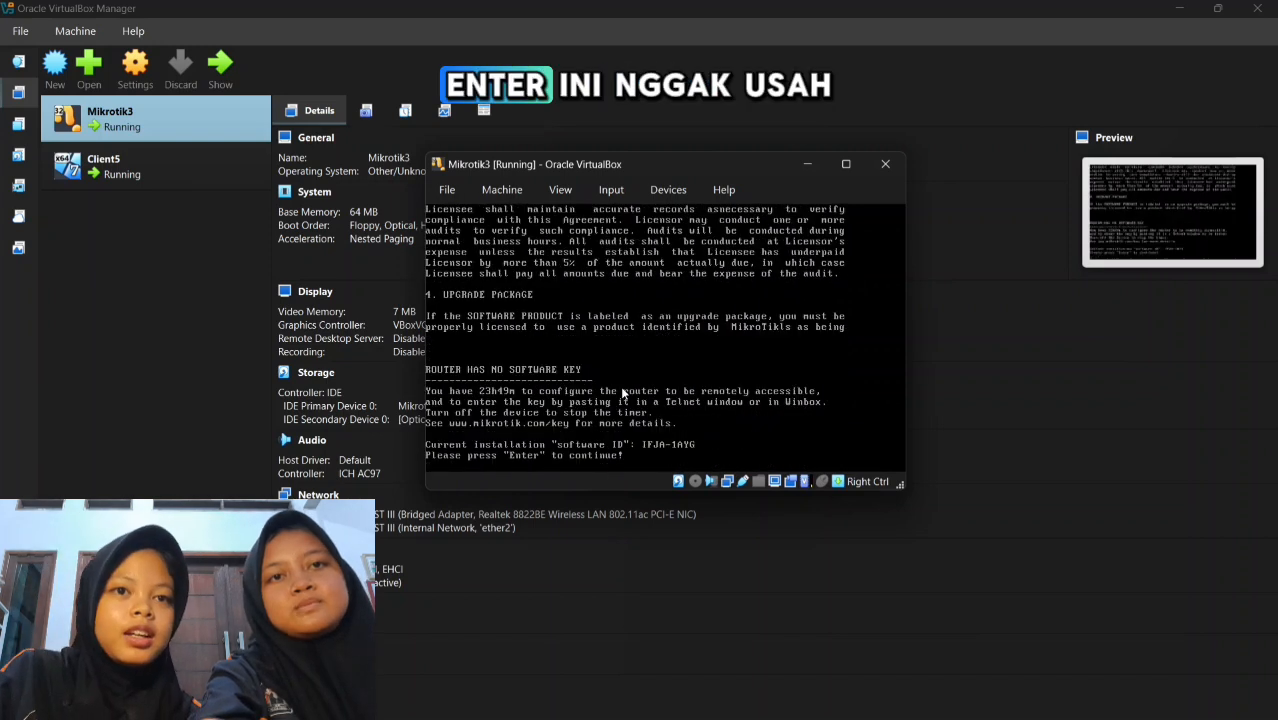
pyautogui.press('Return')
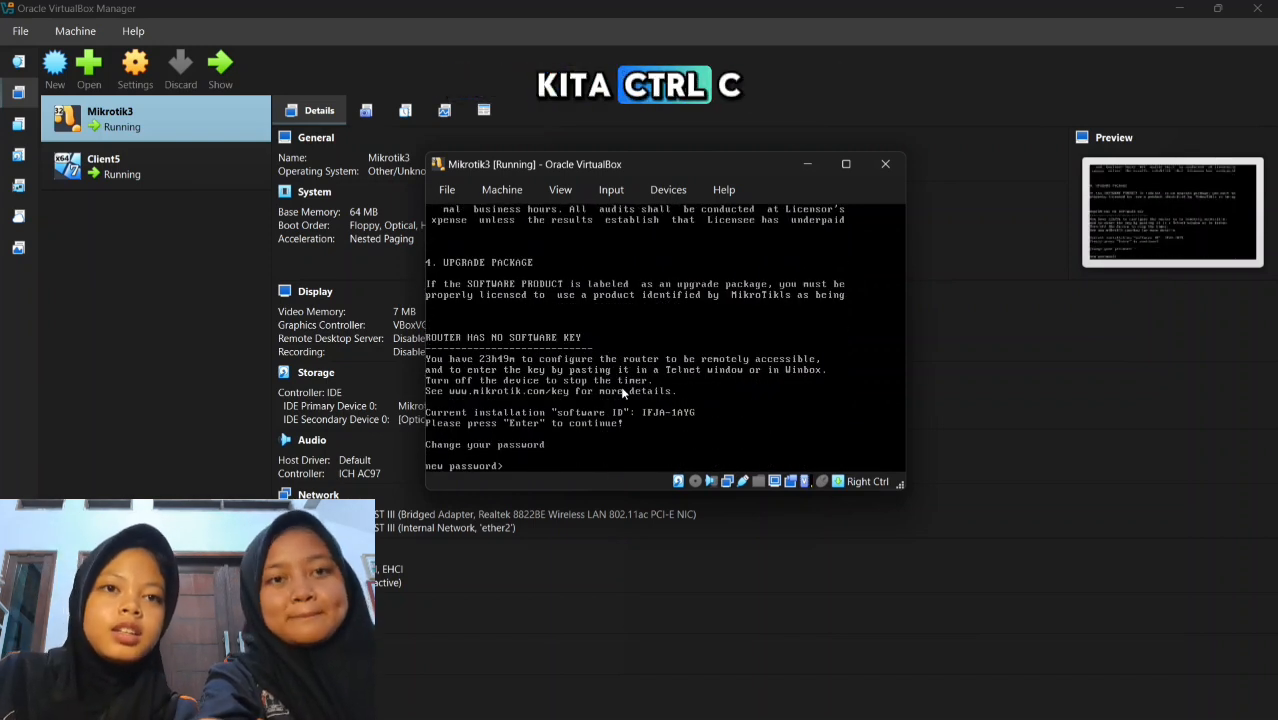
# Skip the admin password change and clear the stray characters from the command prompt
pyautogui.hotkey('ctrl', 'c')
pyautogui.write('cc')
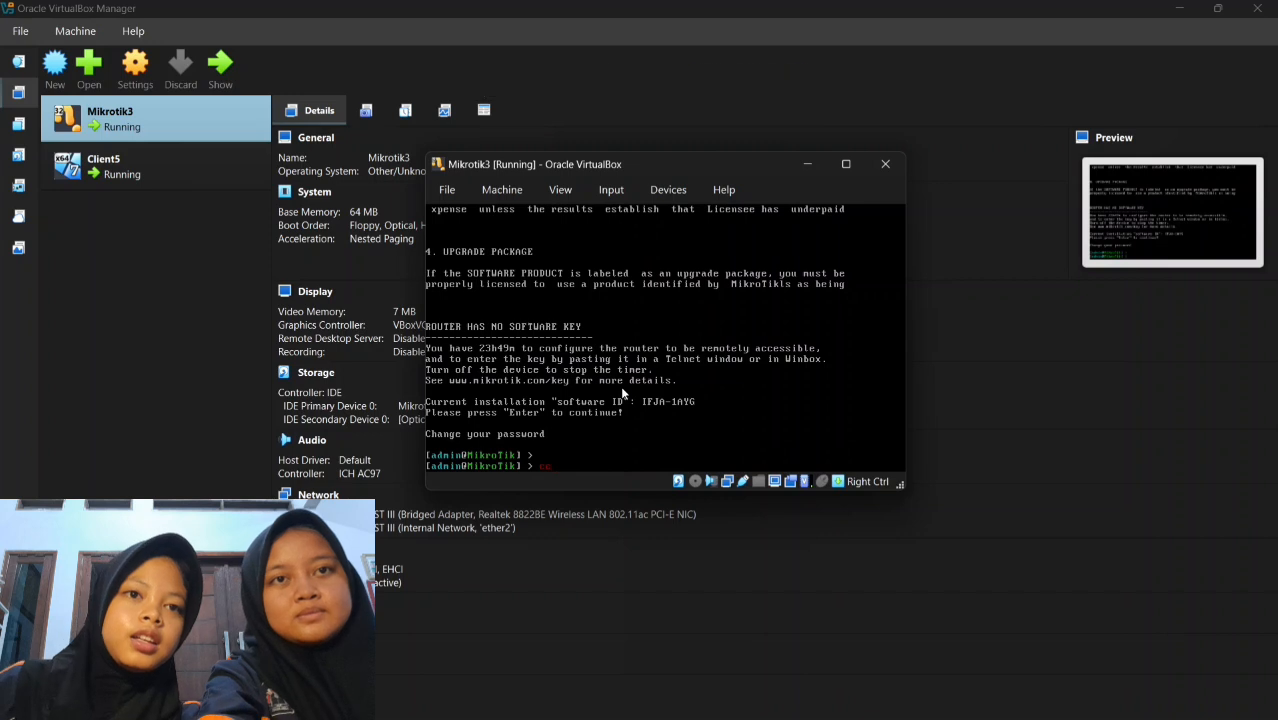
pyautogui.press('BackSpace')
pyautogui.press('BackSpace')
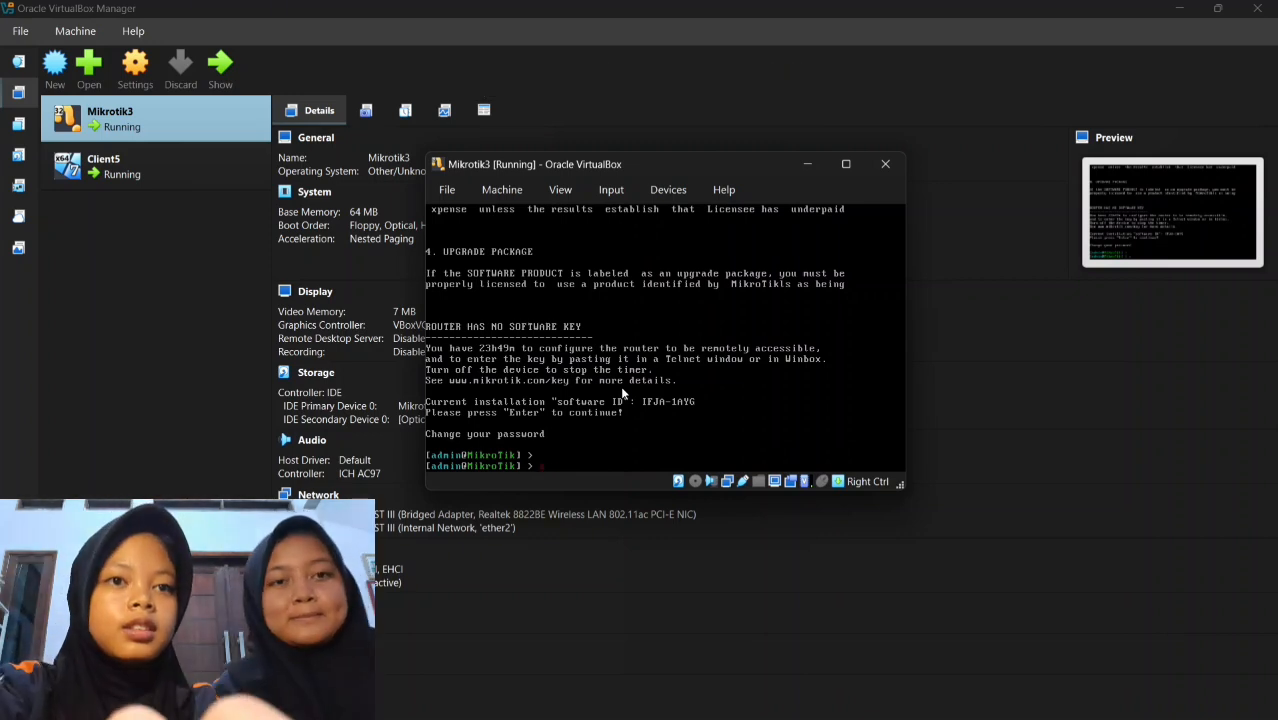
# Set the router's system identity to the two operators' combined first names from the console
pyautogui.write('system')
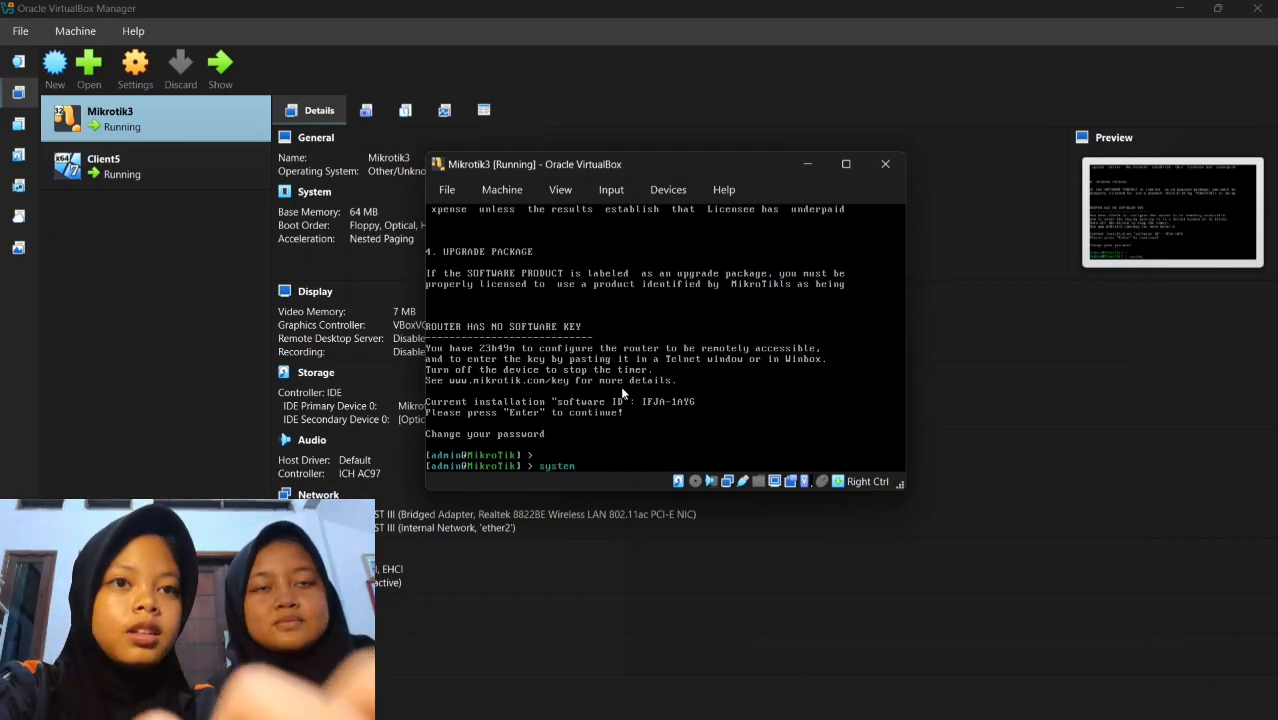
pyautogui.write(' identity s')
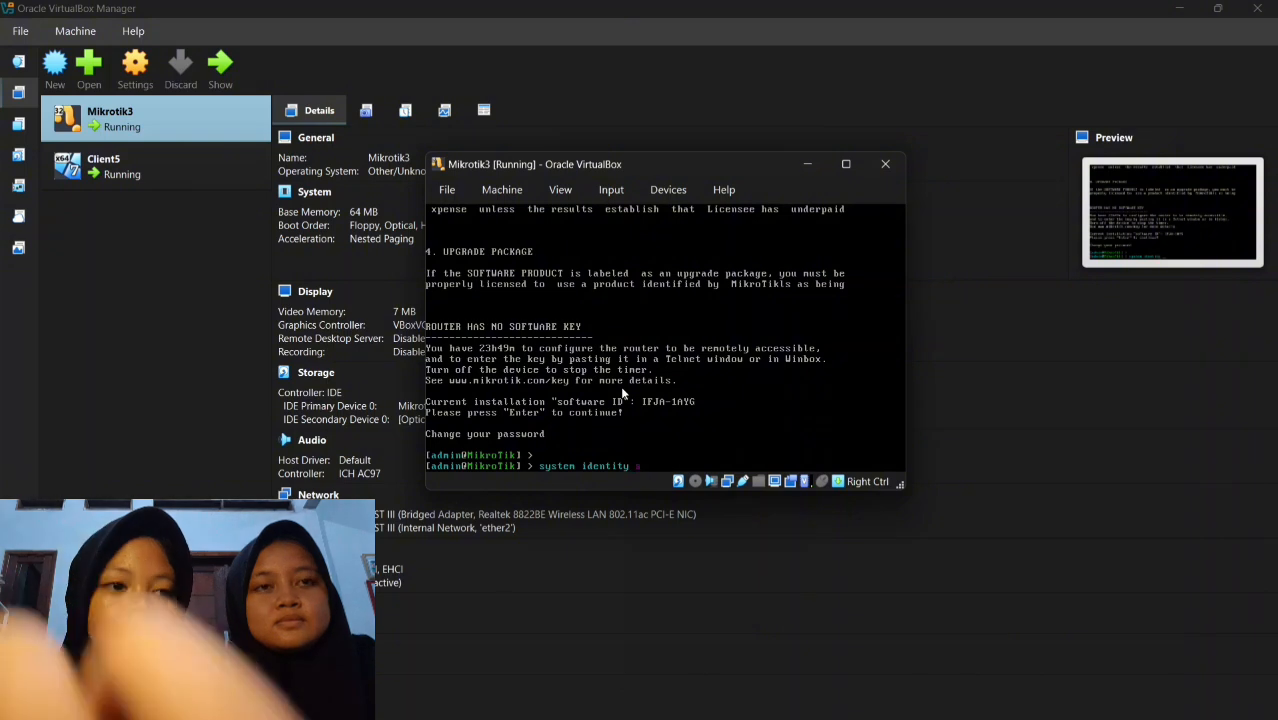
pyautogui.write('et')
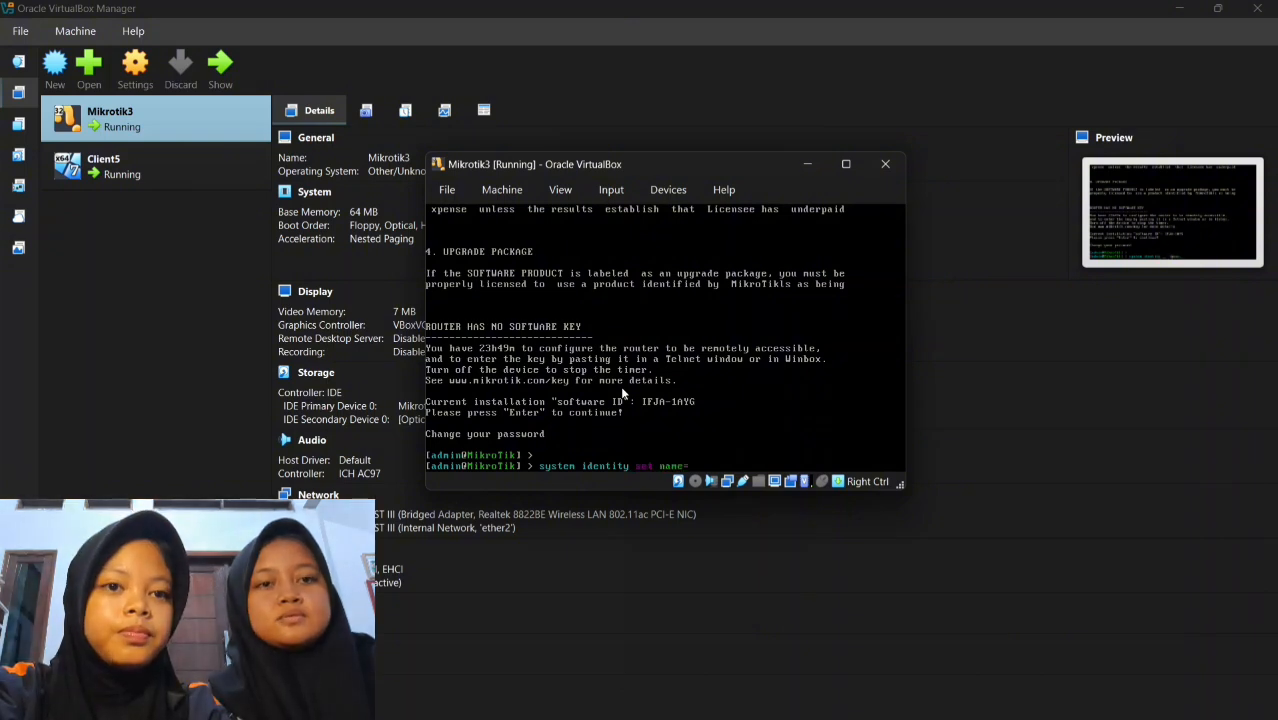
pyautogui.write(' name=')
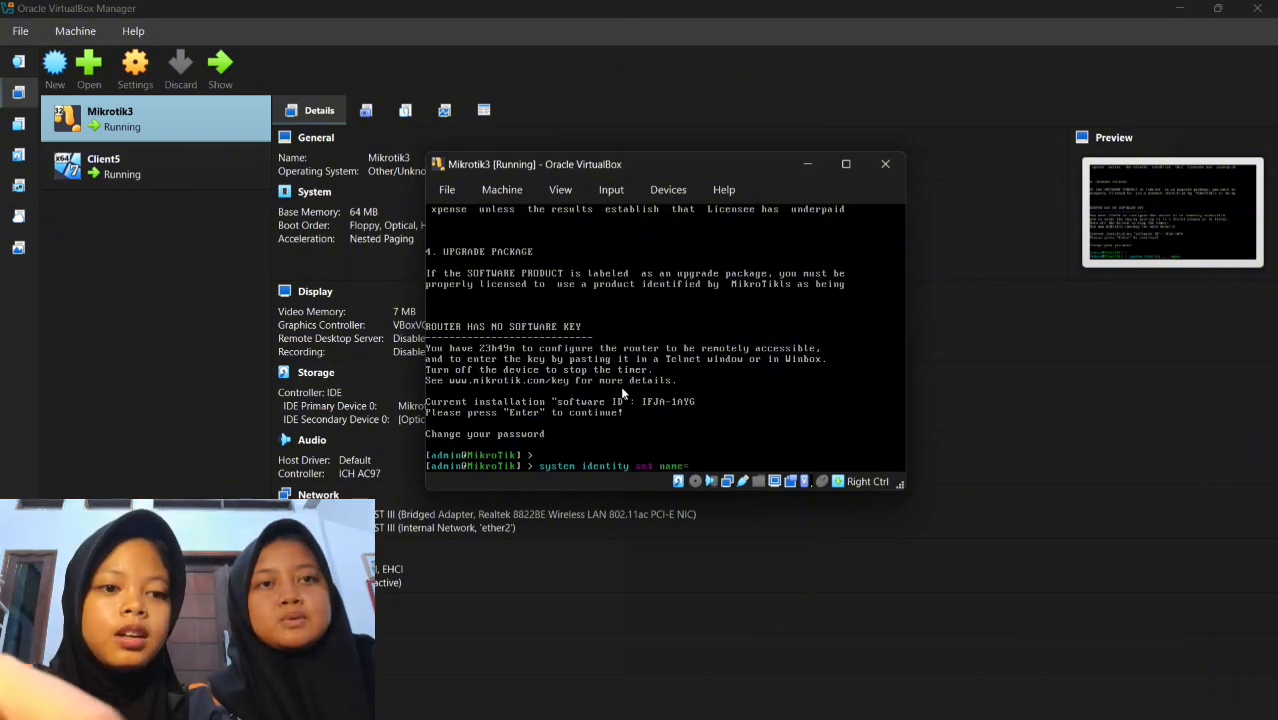
pyautogui.write('M')
pyautogui.write('A')
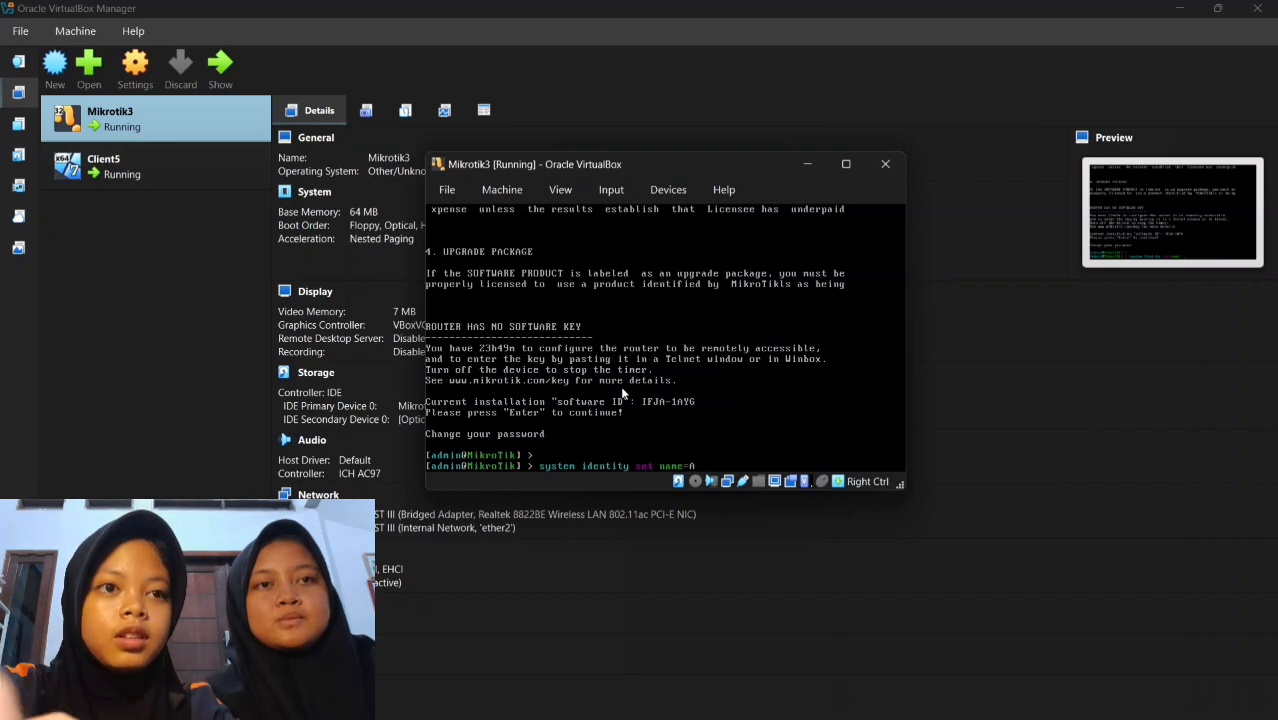
pyautogui.write('NIsainaya')
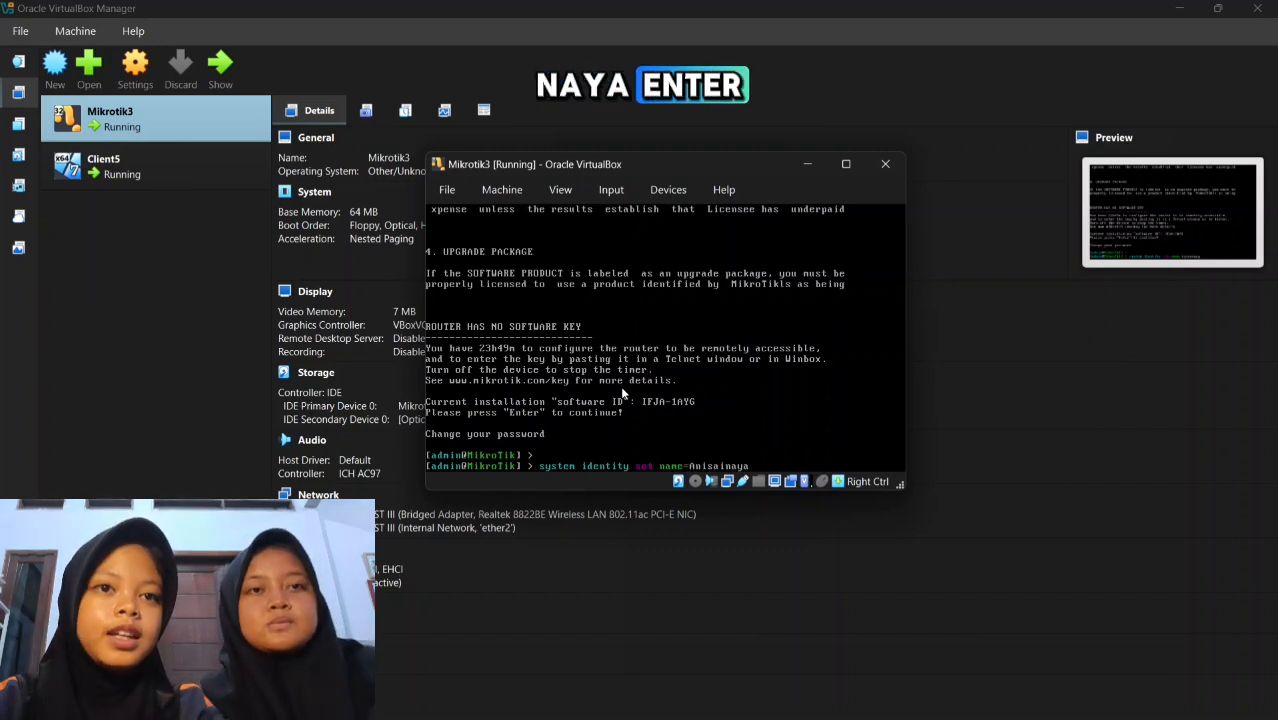
pyautogui.press('Return')
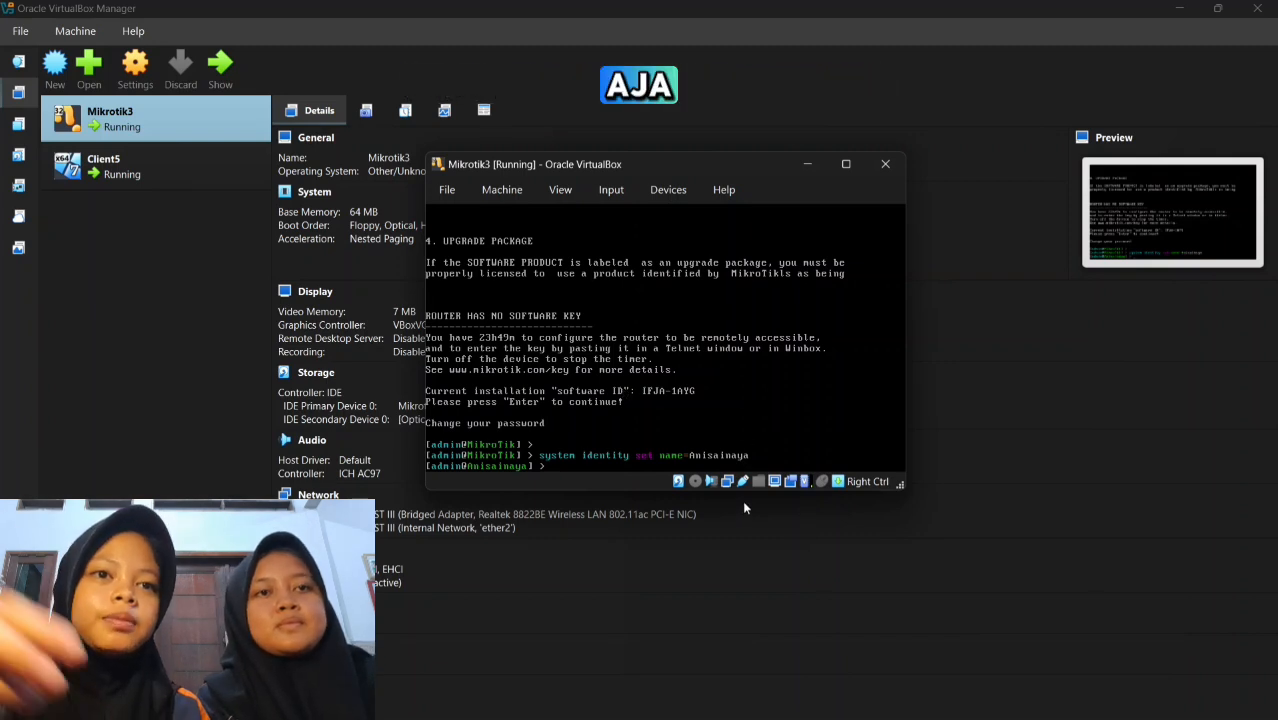
# Switch to WinBox on the host computer and refresh its list of neighboring routers
pyautogui.moveTo(775, 702)
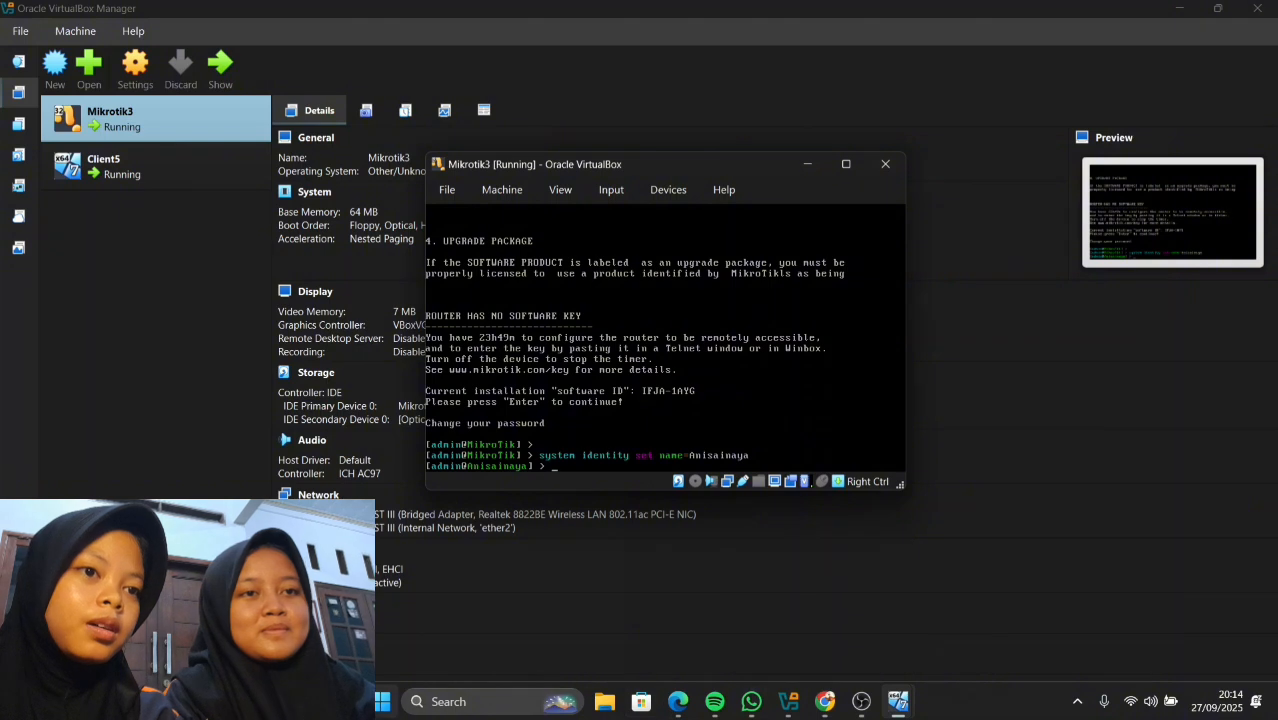
pyautogui.click(446, 703)
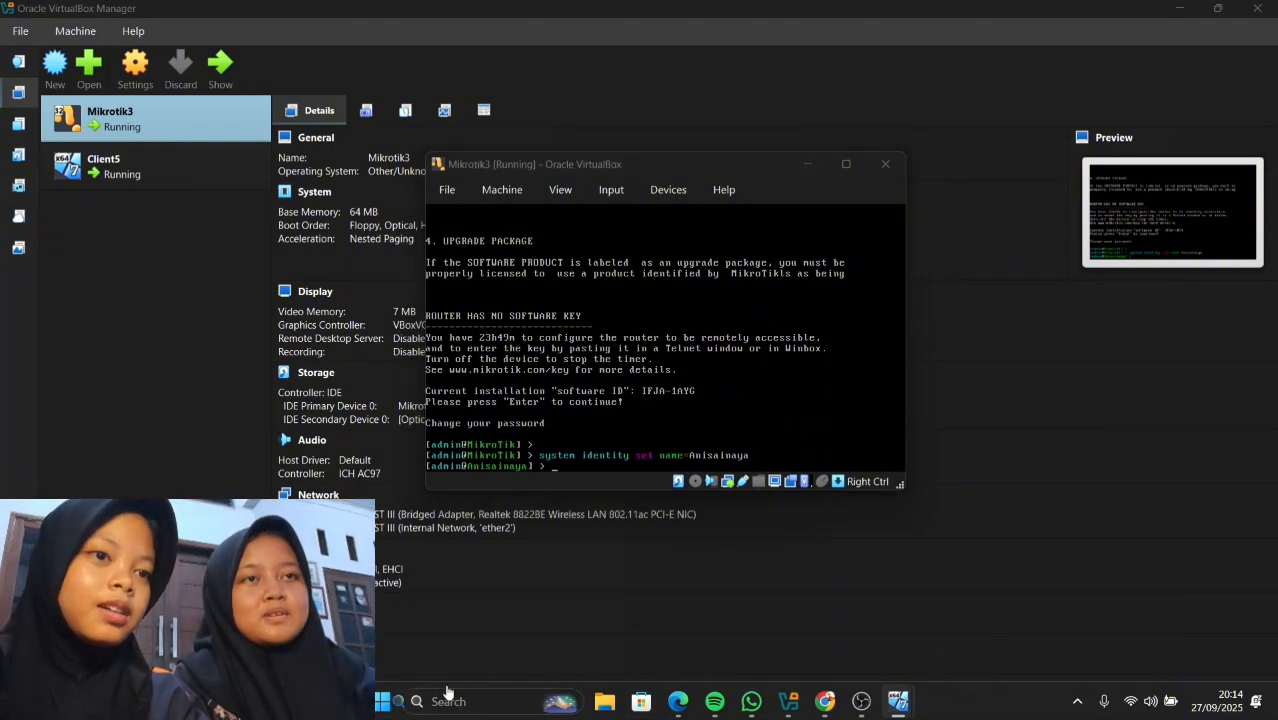
pyautogui.write('w')
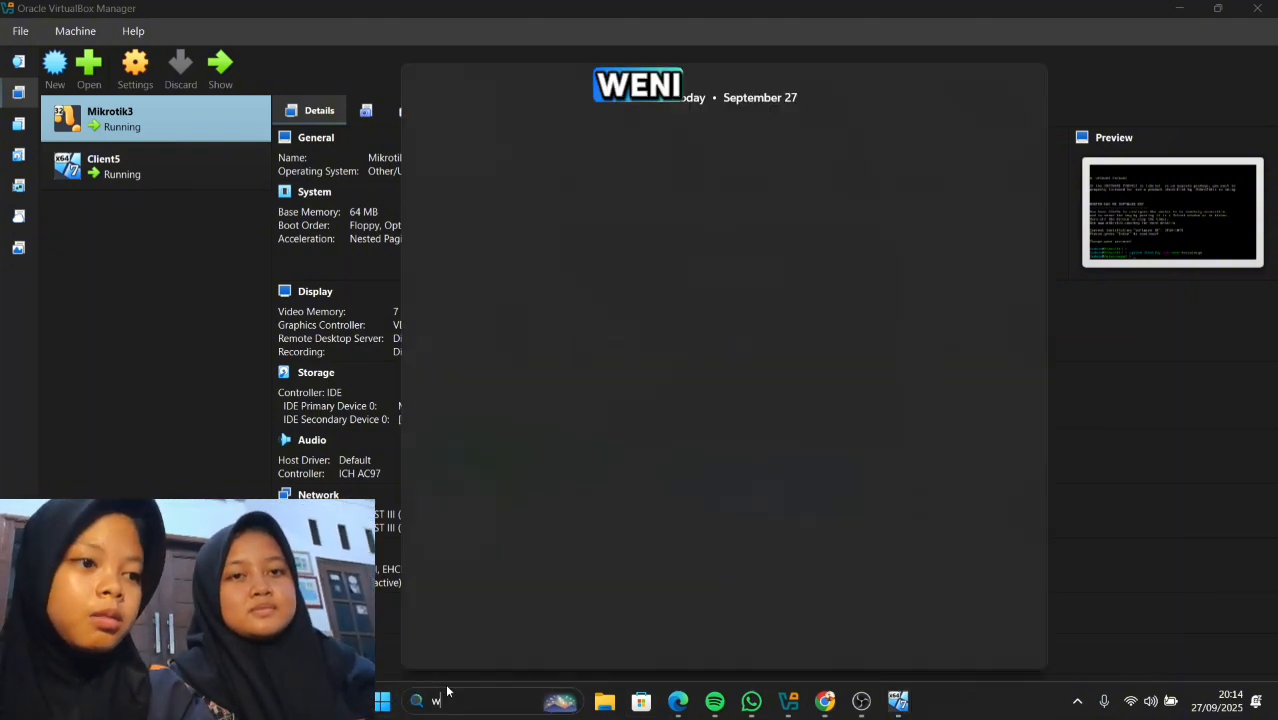
pyautogui.write('i')
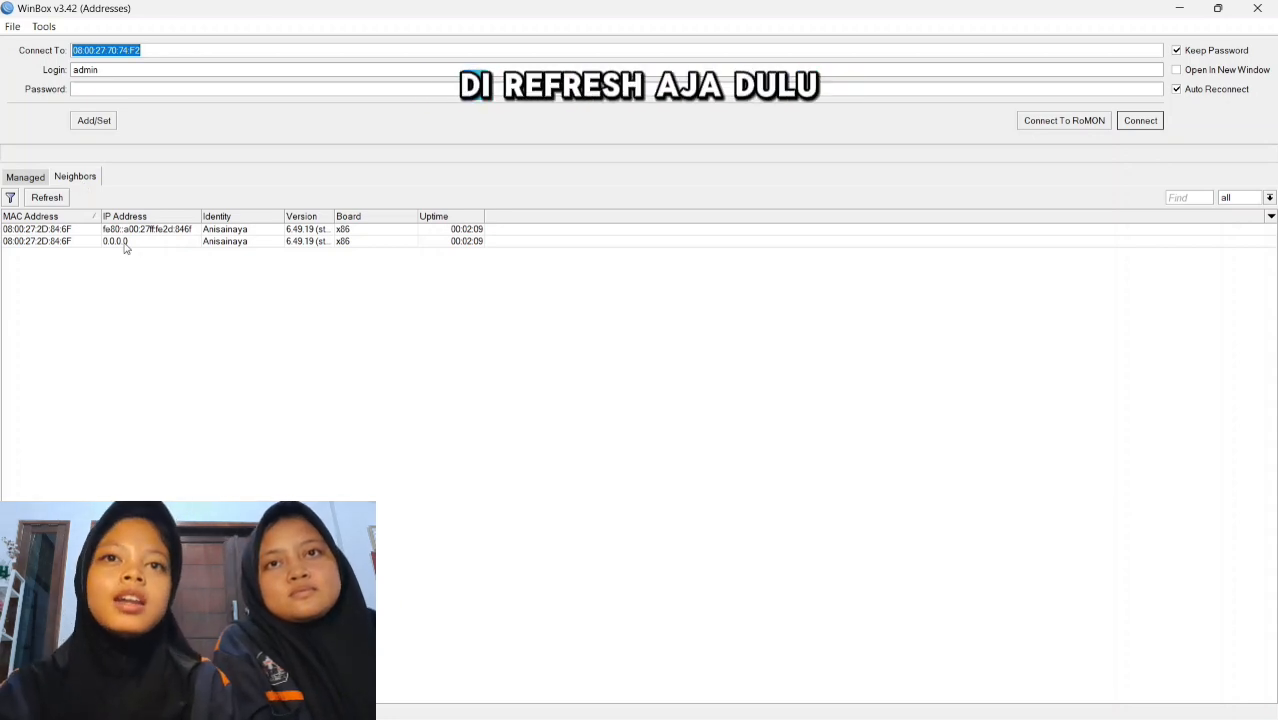
pyautogui.click(47, 198)
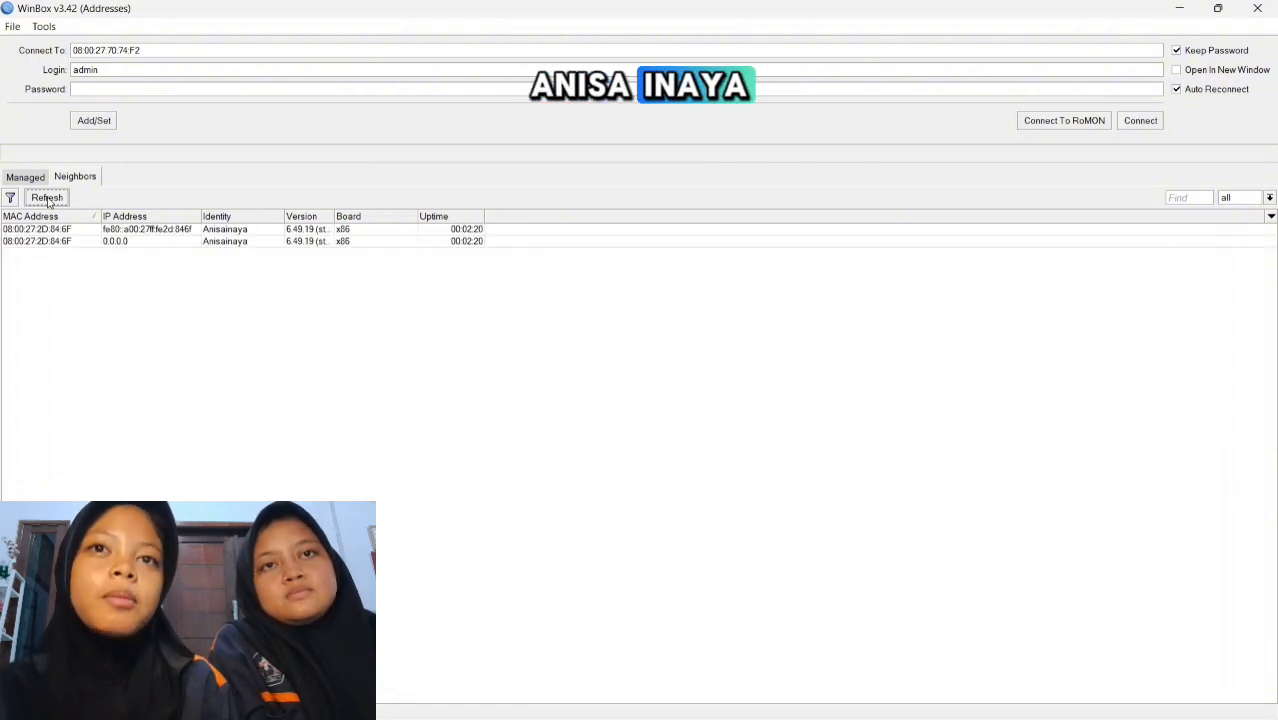
# Connect to the discovered router 08:00:27:2D:84:6F as admin without a password, dismiss the software key notice and maximize the session window
pyautogui.click(45, 229)
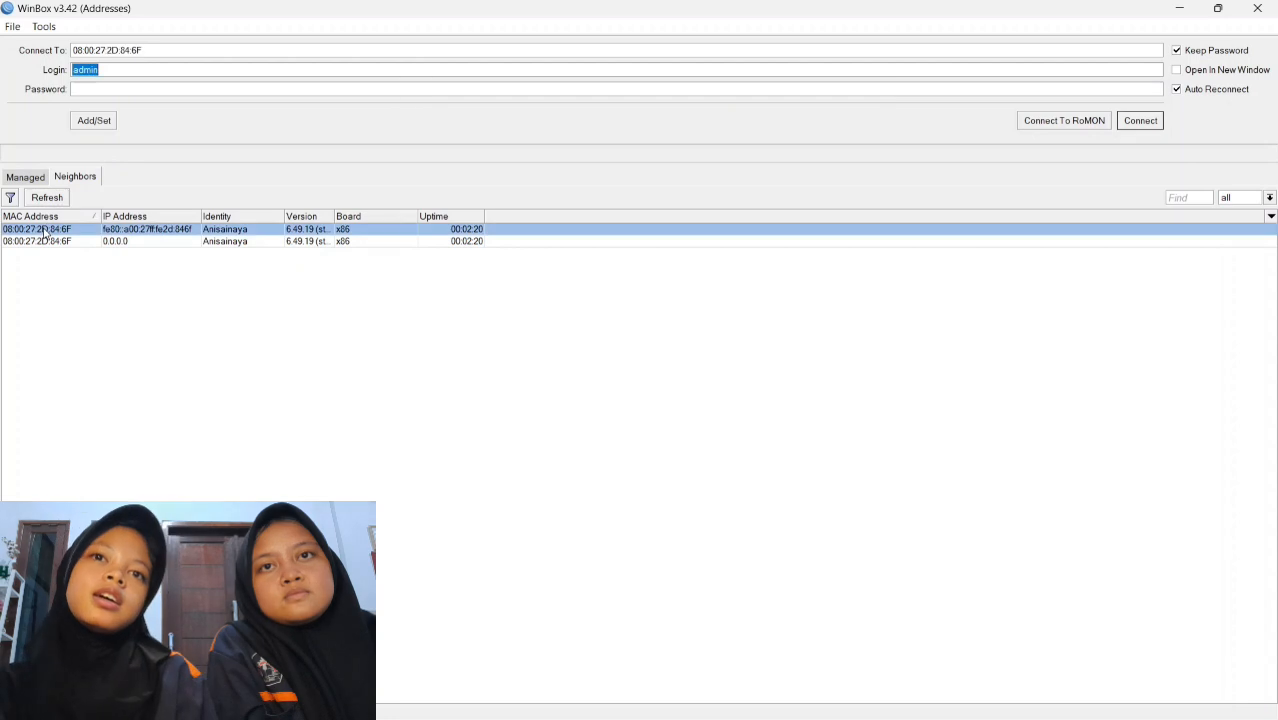
pyautogui.click(1136, 126)
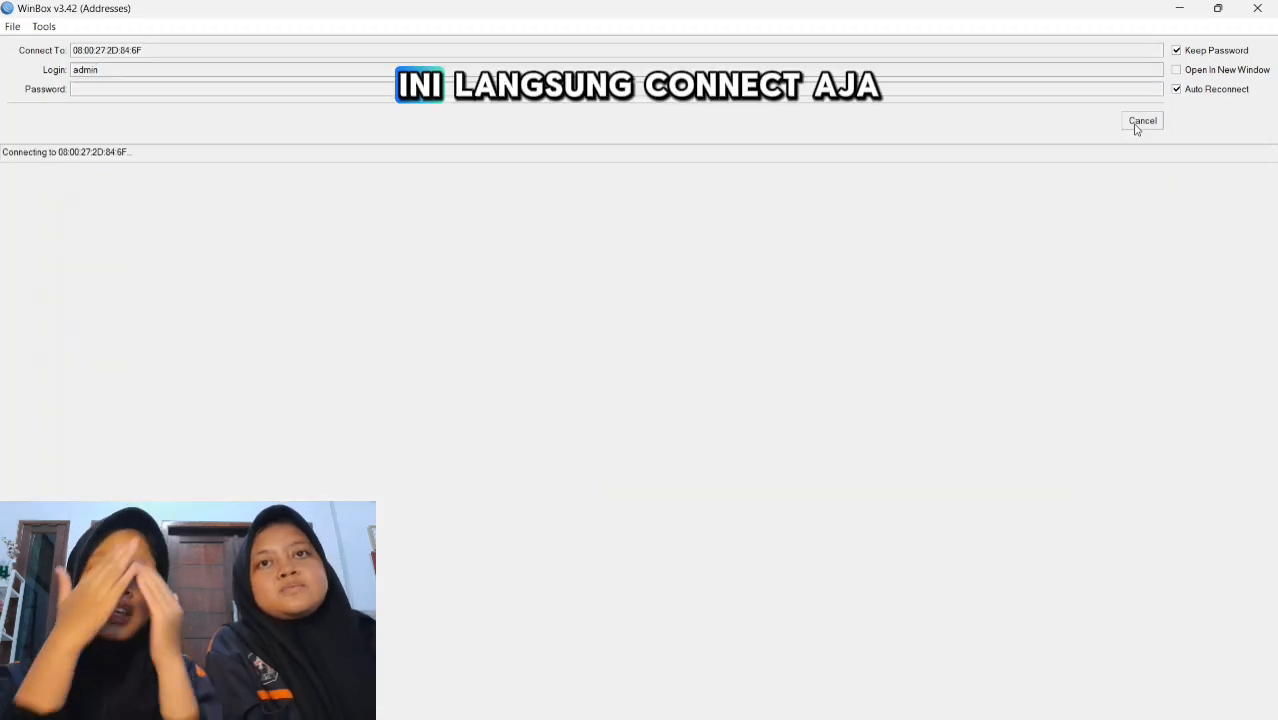
pyautogui.click(1140, 121)
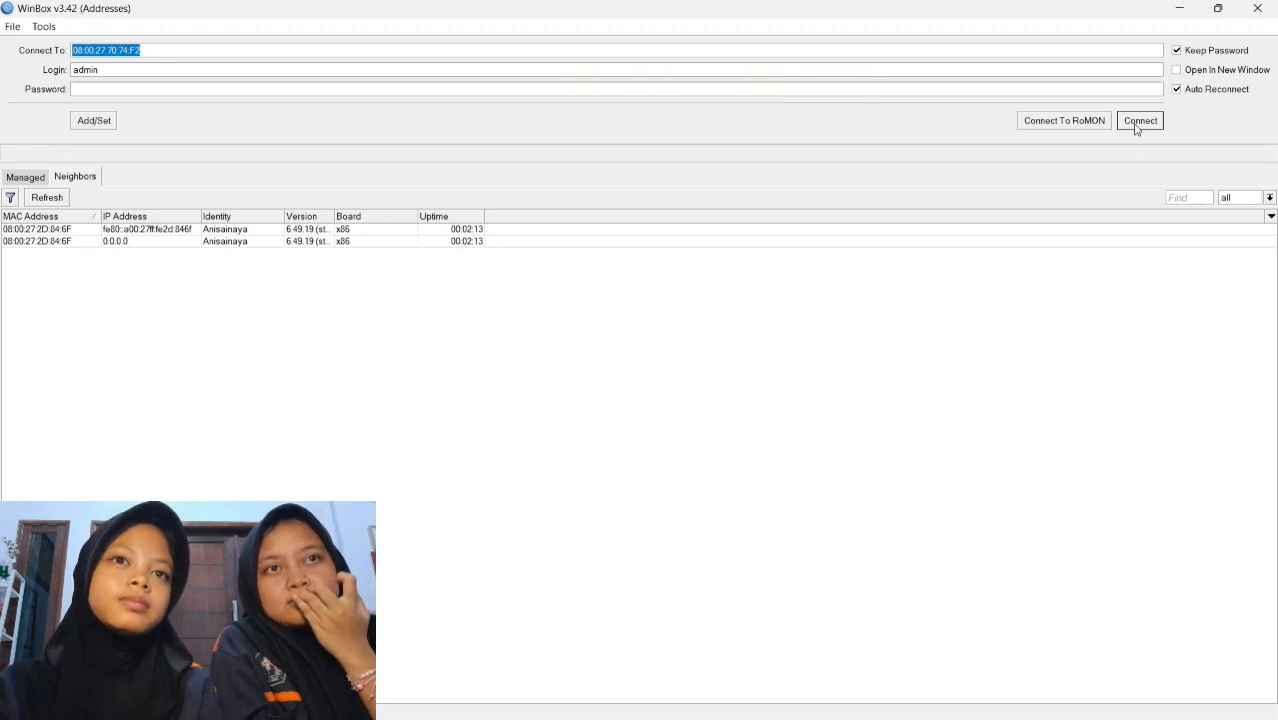
pyautogui.click(1136, 127)
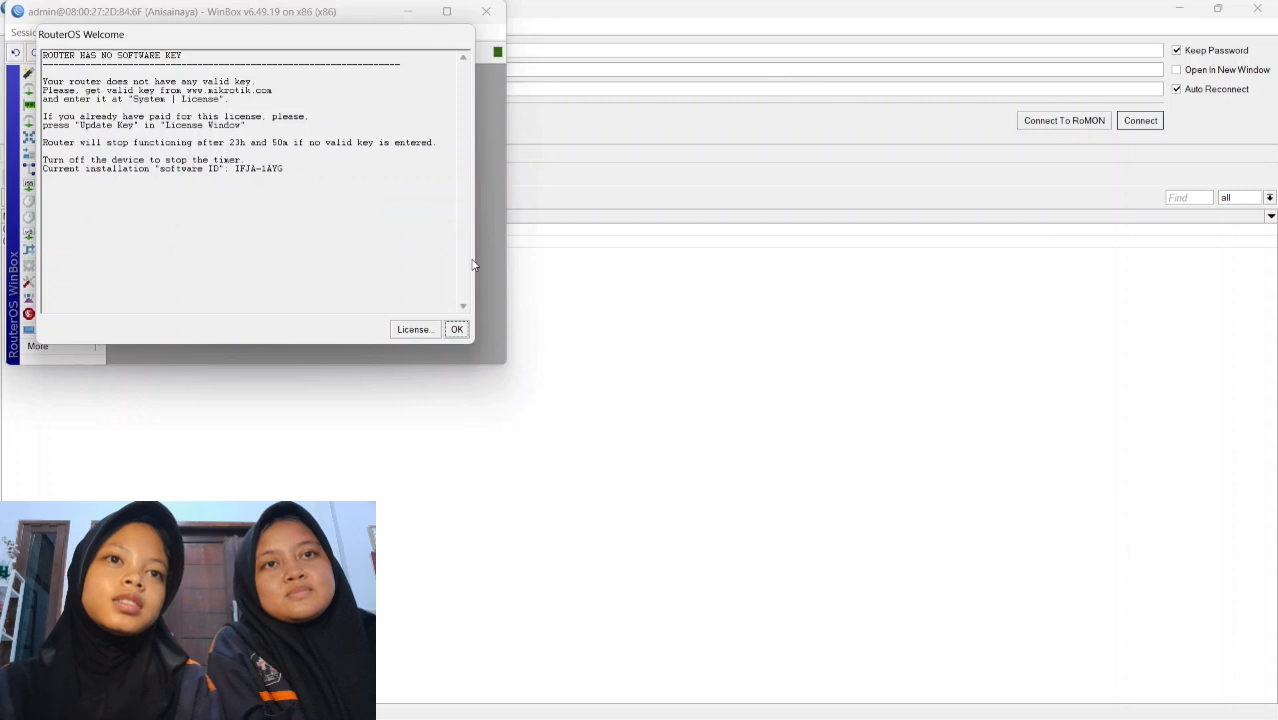
pyautogui.click(458, 329)
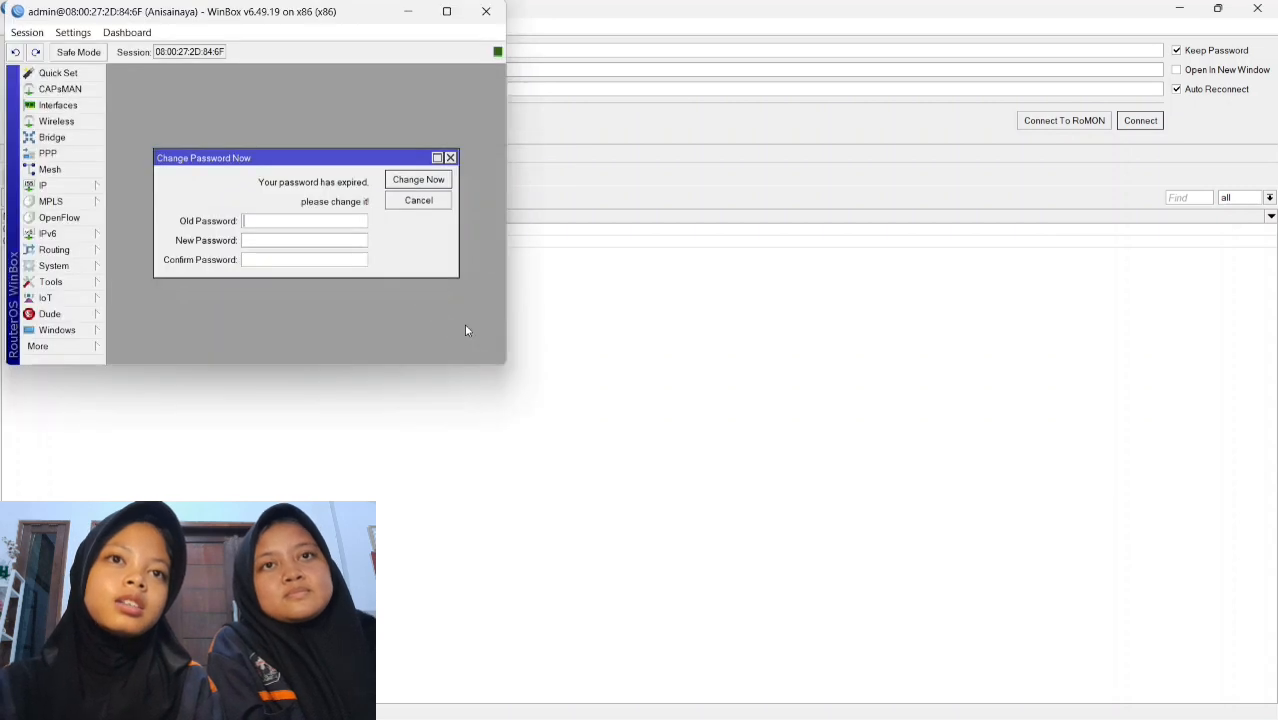
pyautogui.click(447, 11)
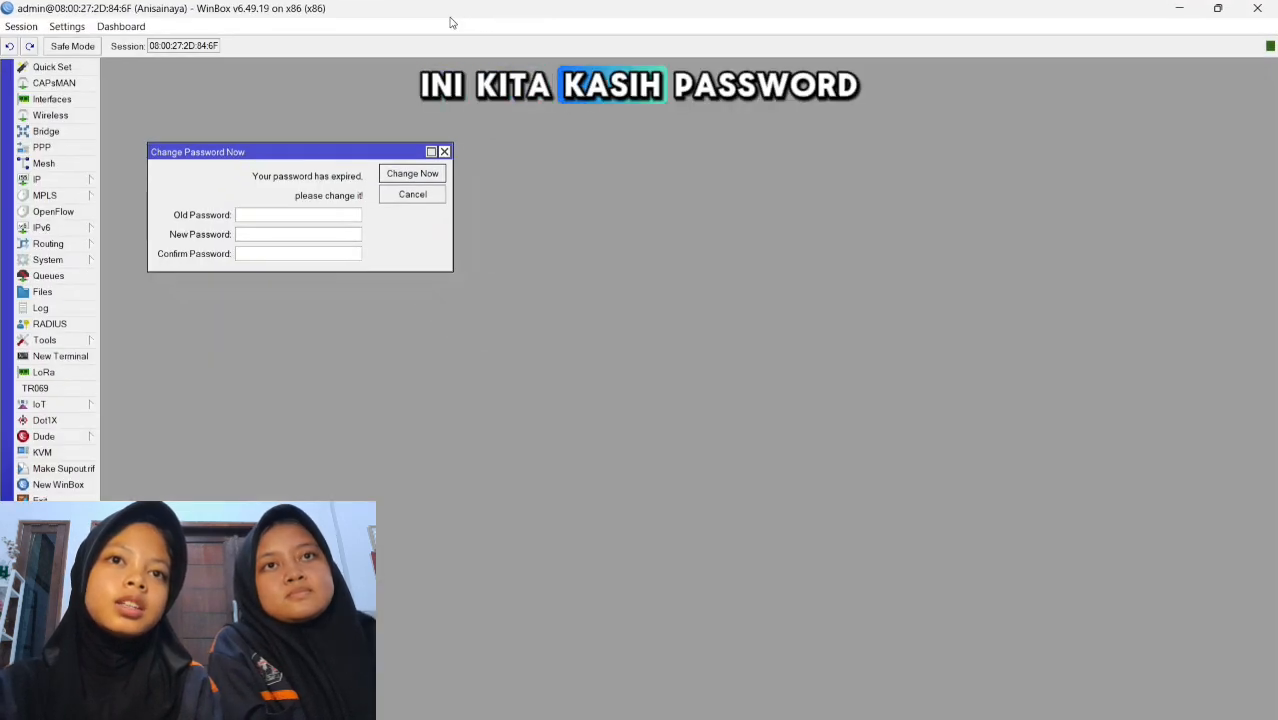
# Change the expired router password, leaving the old password empty and entering the new password in both the new and confirm fields
pyautogui.click(294, 234)
pyautogui.write('*')
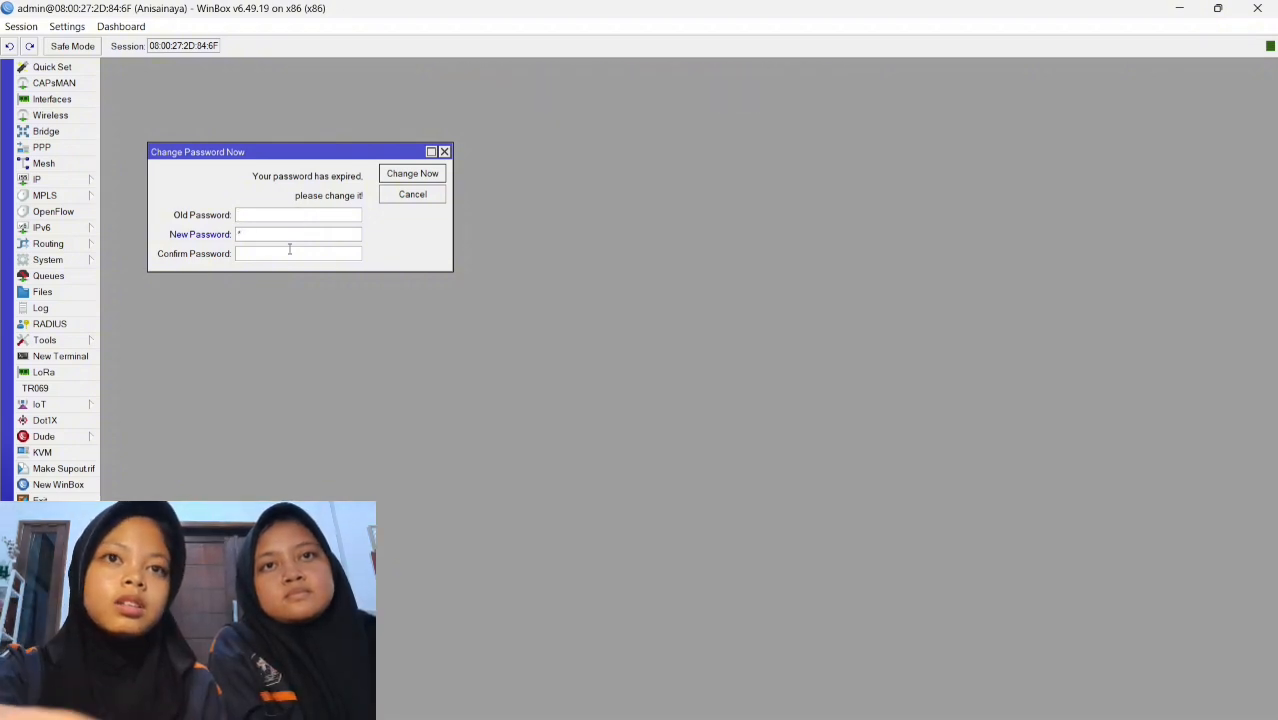
pyautogui.click(290, 253)
pyautogui.write('*')
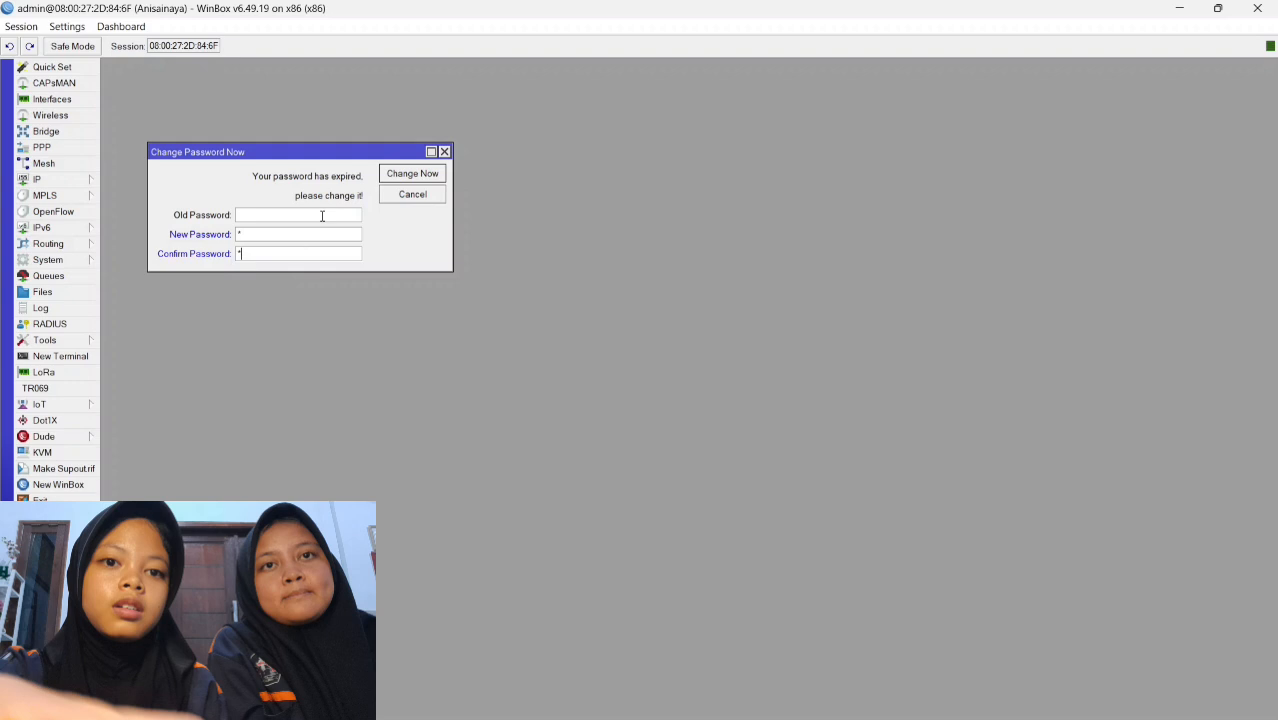
pyautogui.click(382, 168)
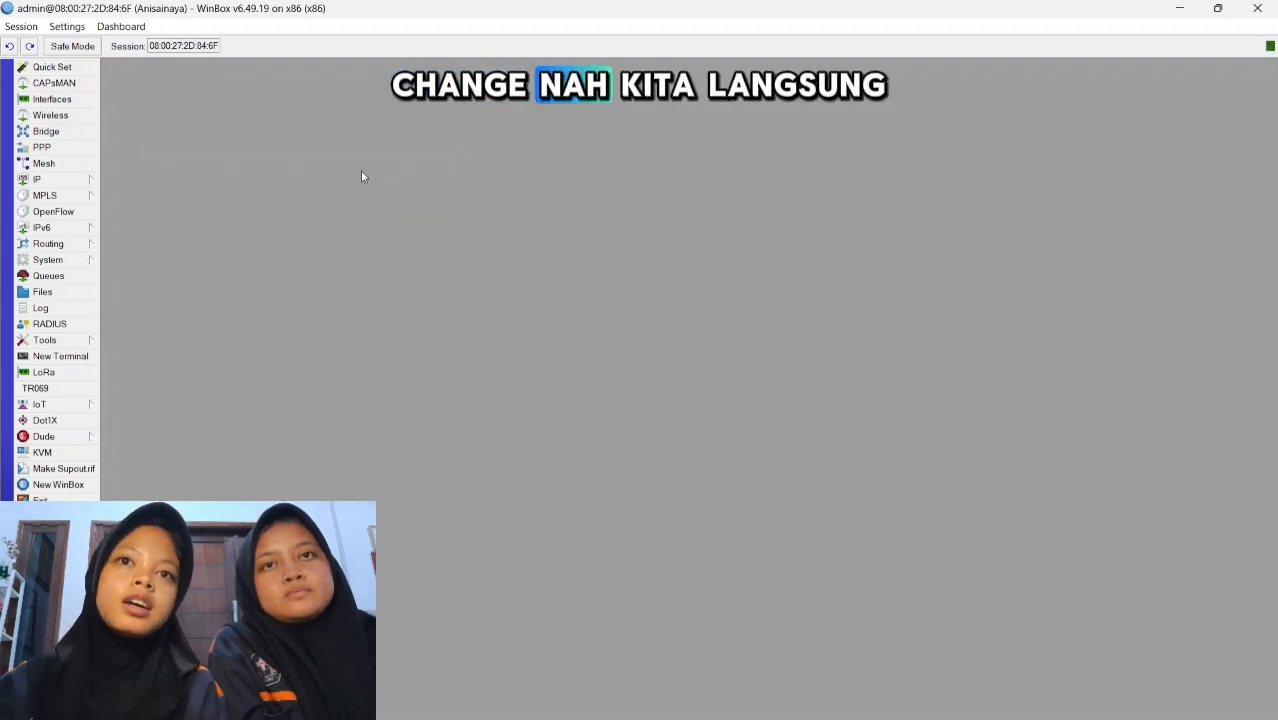
# Add a DHCP client on interface ether1 with peer DNS, peer NTP and the default route enabled
pyautogui.click(50, 180)
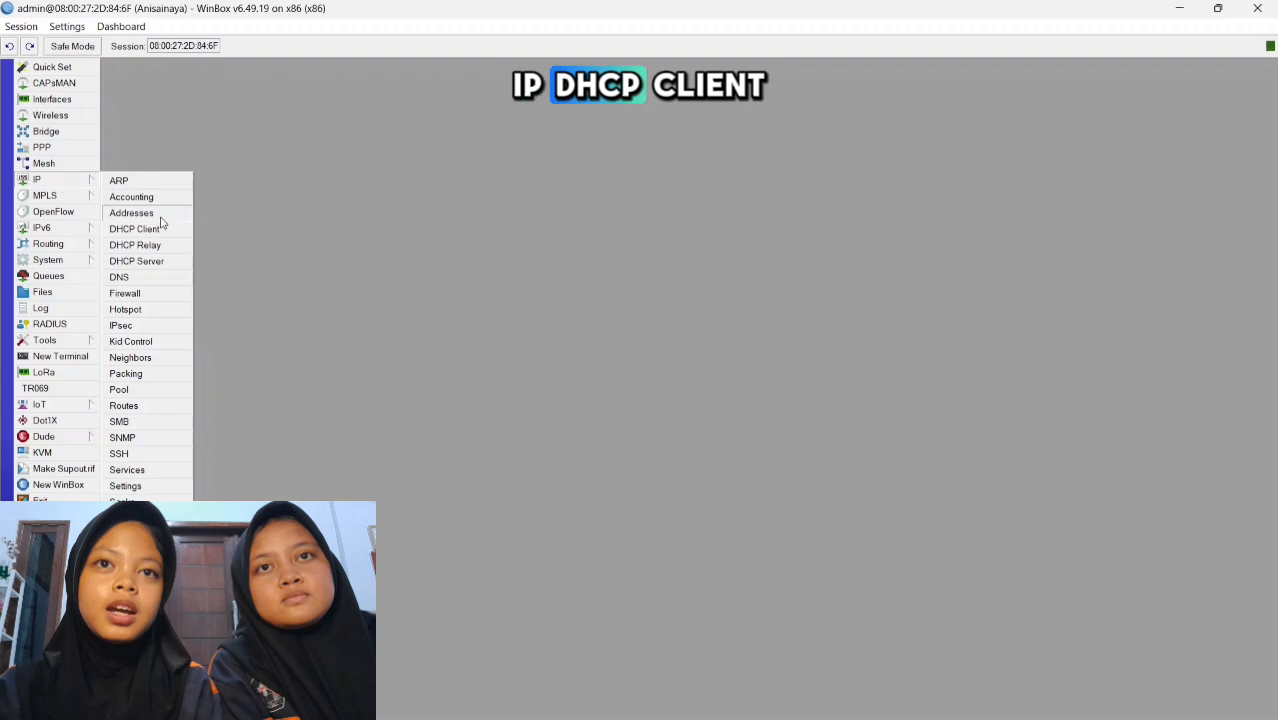
pyautogui.click(164, 230)
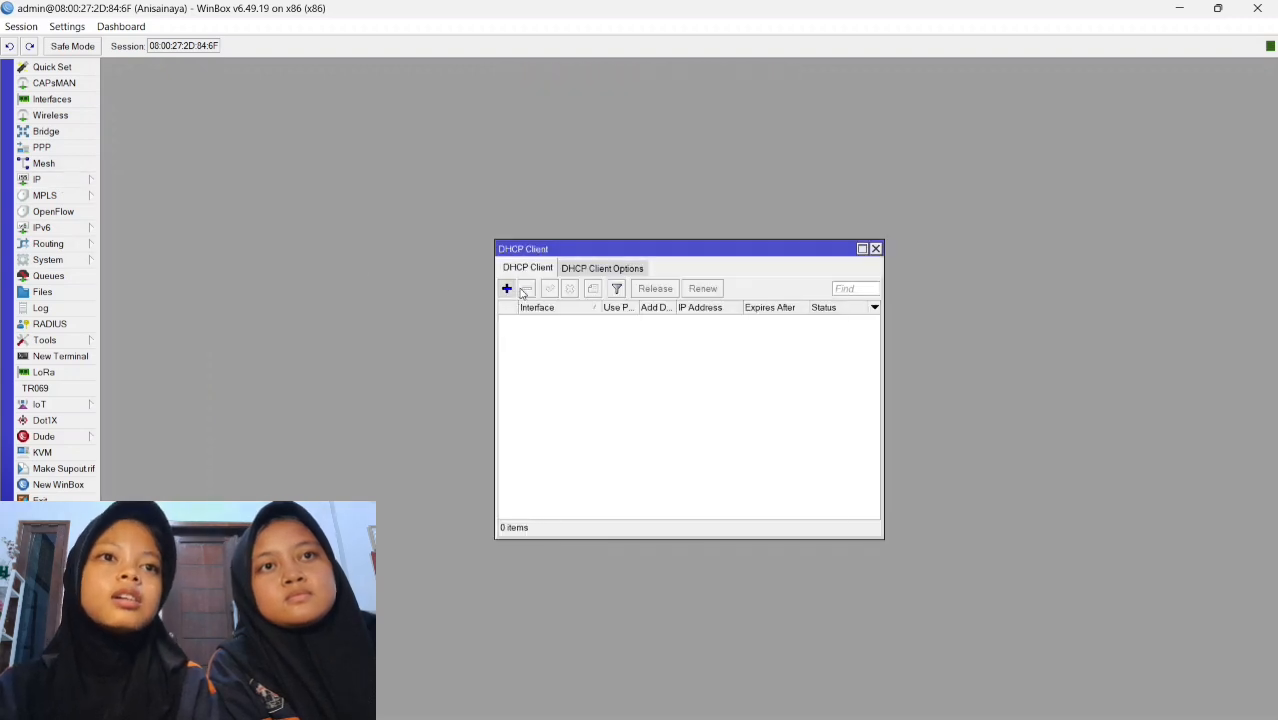
pyautogui.click(507, 289)
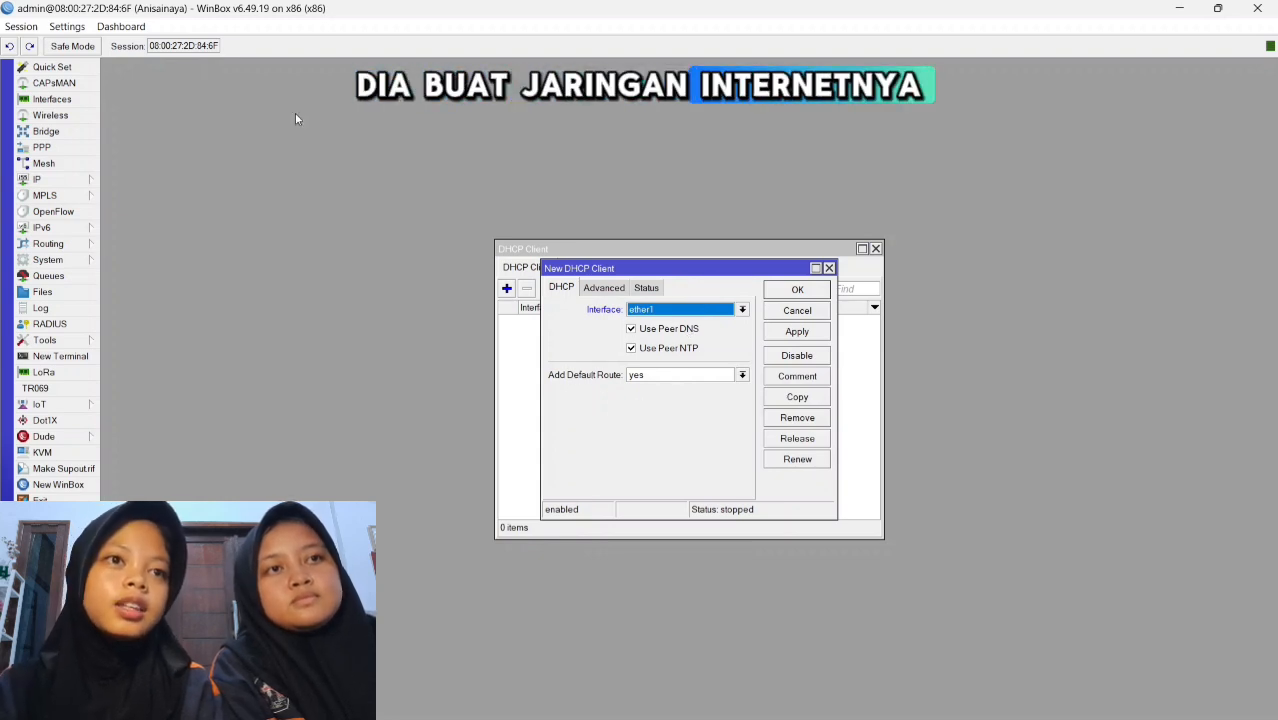
pyautogui.click(797, 331)
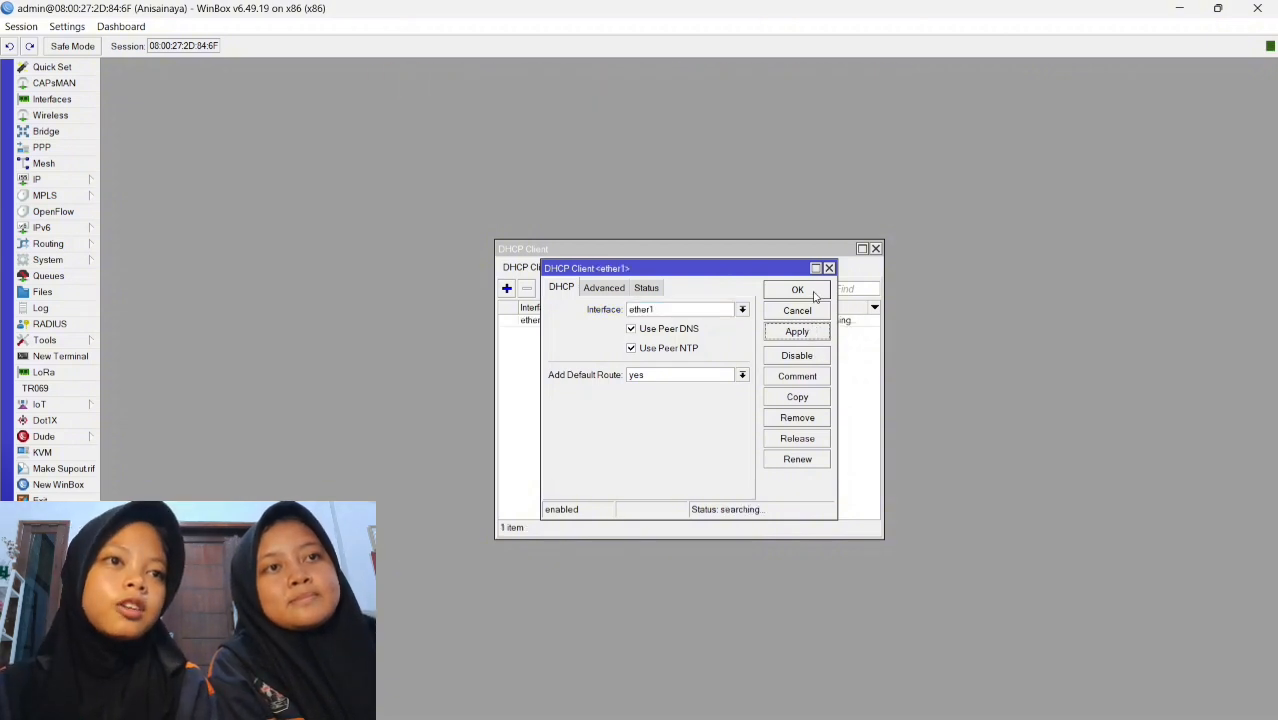
pyautogui.click(800, 290)
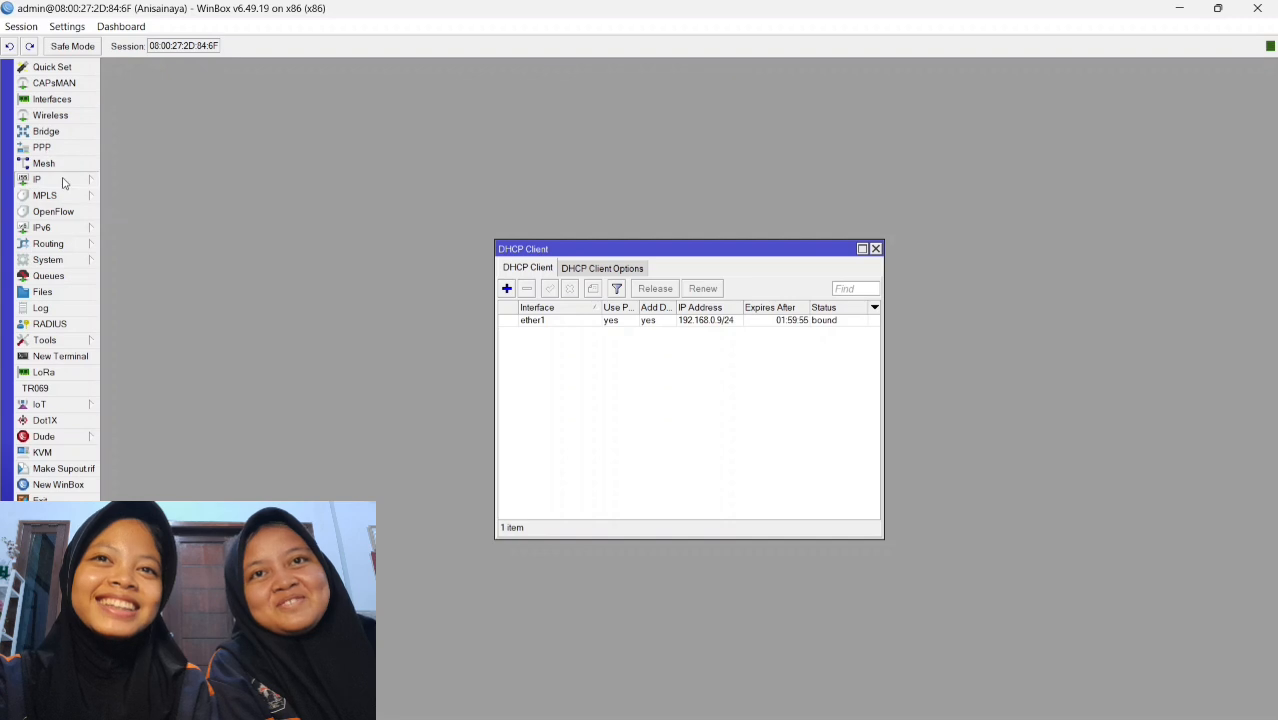
# Add the IP address 192.168.10.1/24 on interface ether2
pyautogui.moveTo(63, 182)
pyautogui.click(130, 213)
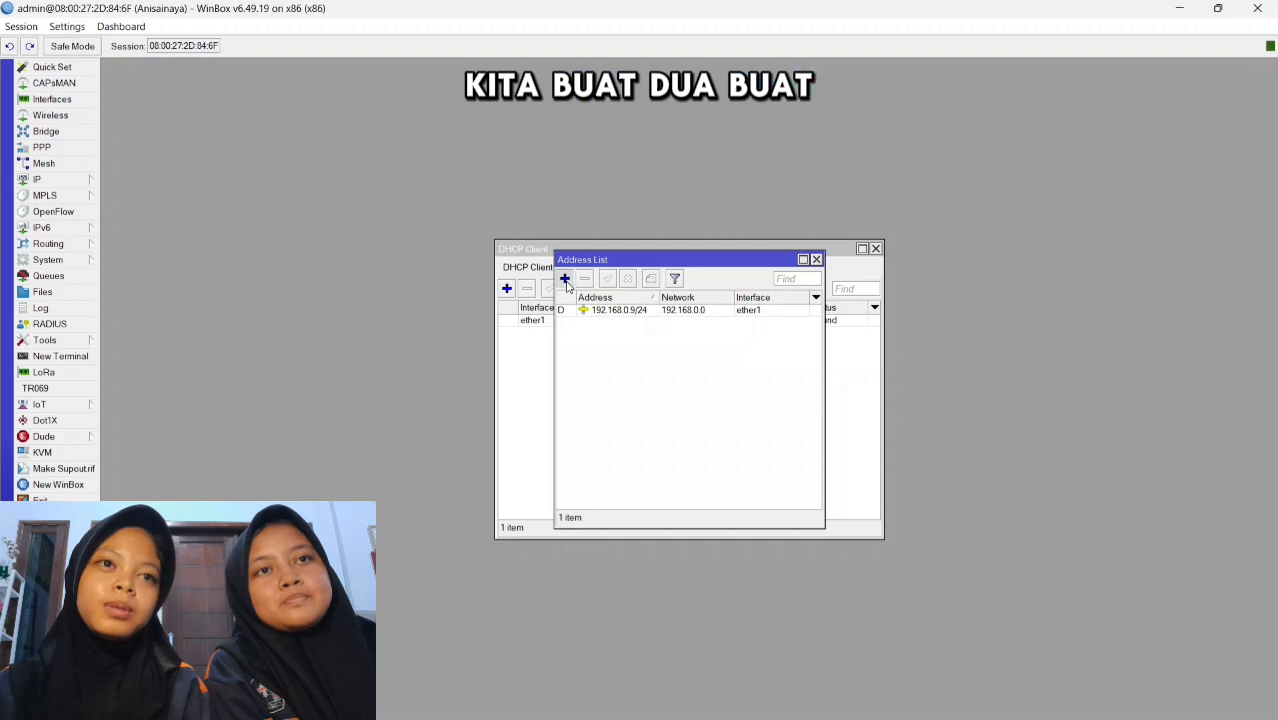
pyautogui.click(564, 278)
pyautogui.press('BackSpace')
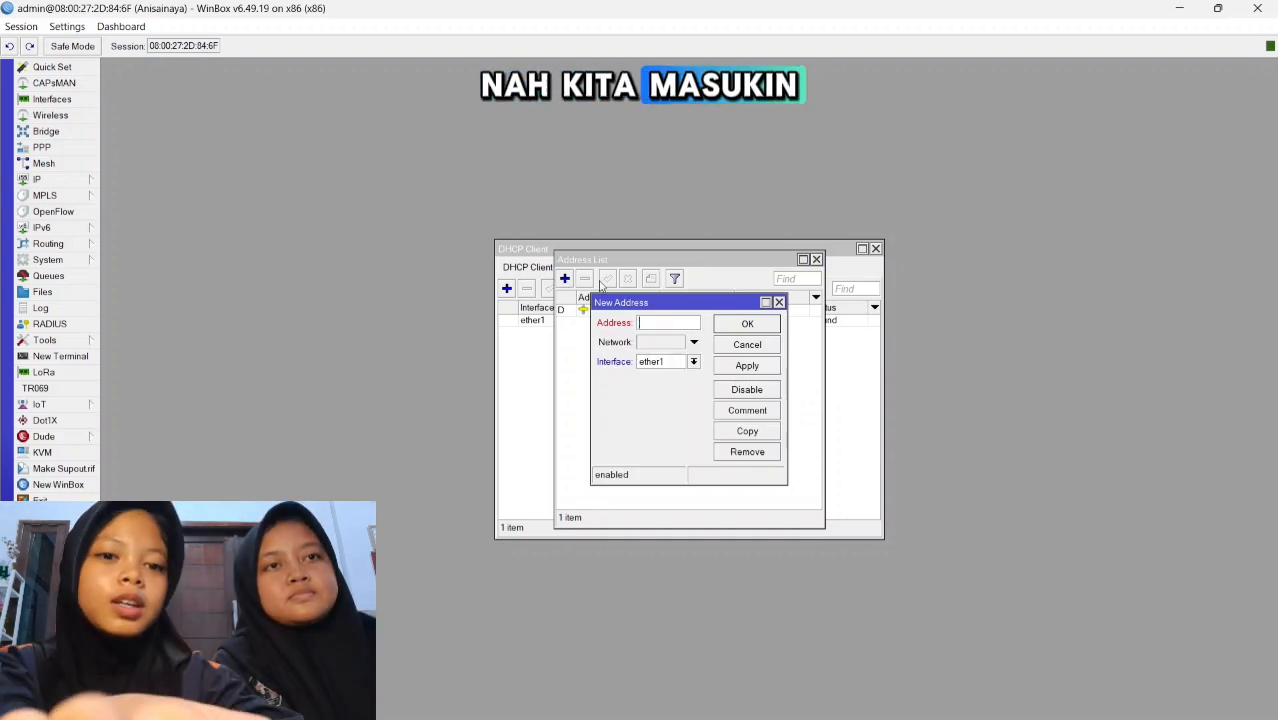
pyautogui.write('192.168')
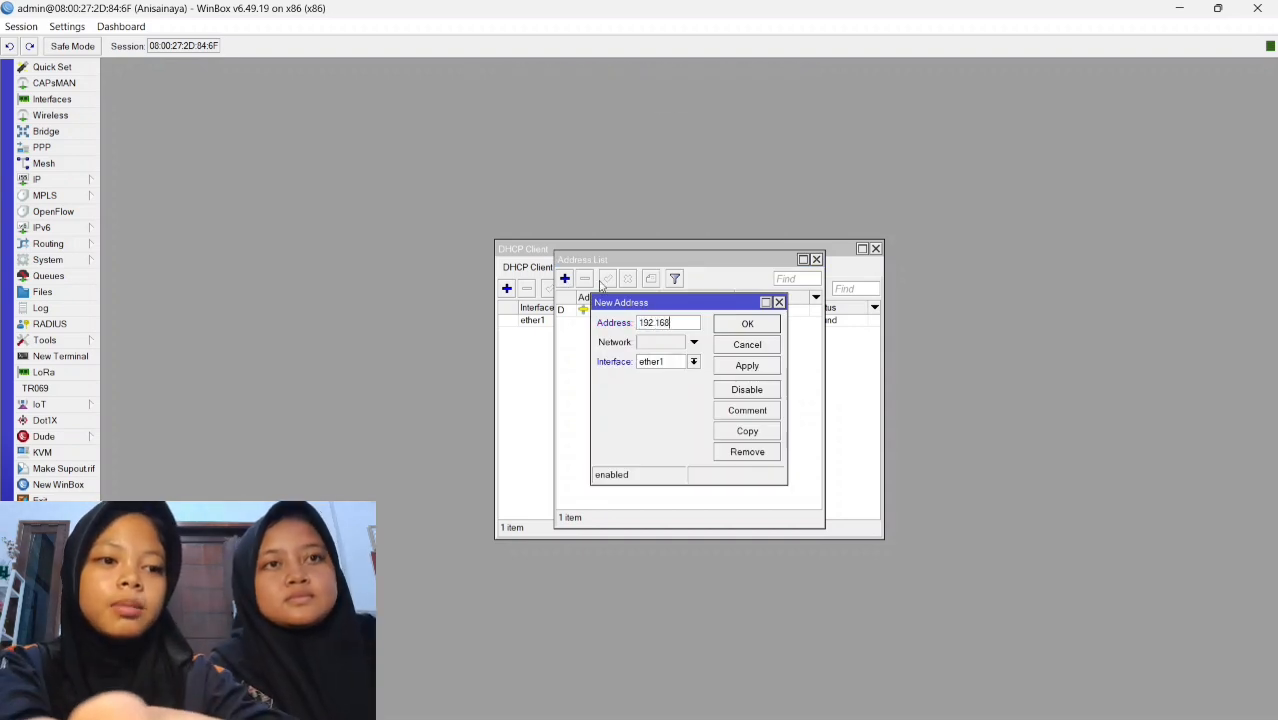
pyautogui.write('.10.1/24')
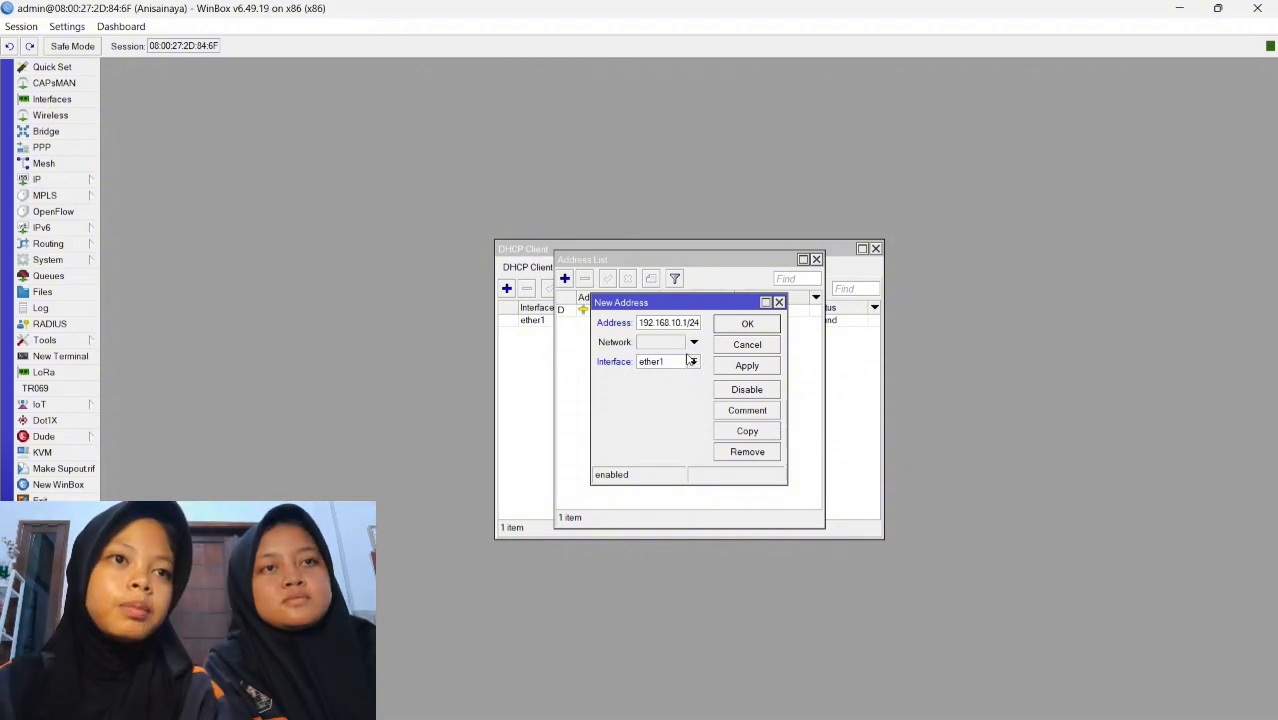
pyautogui.click(691, 361)
pyautogui.click(689, 388)
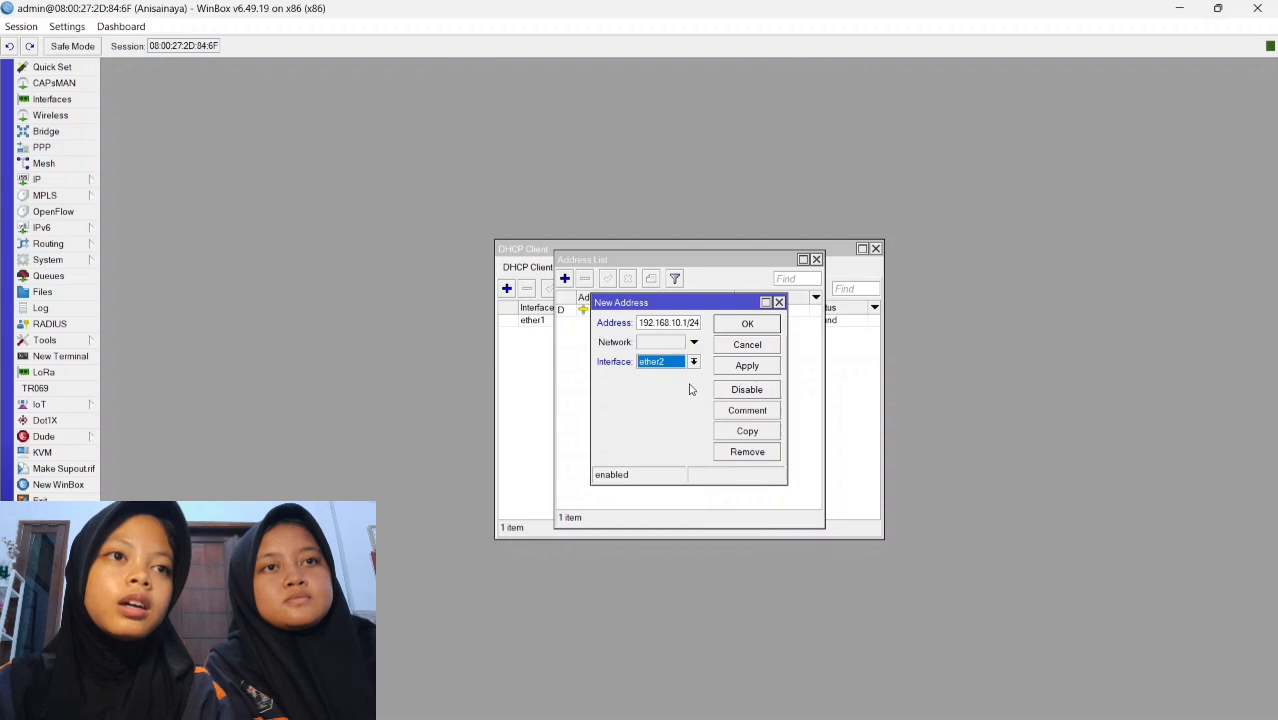
pyautogui.click(733, 367)
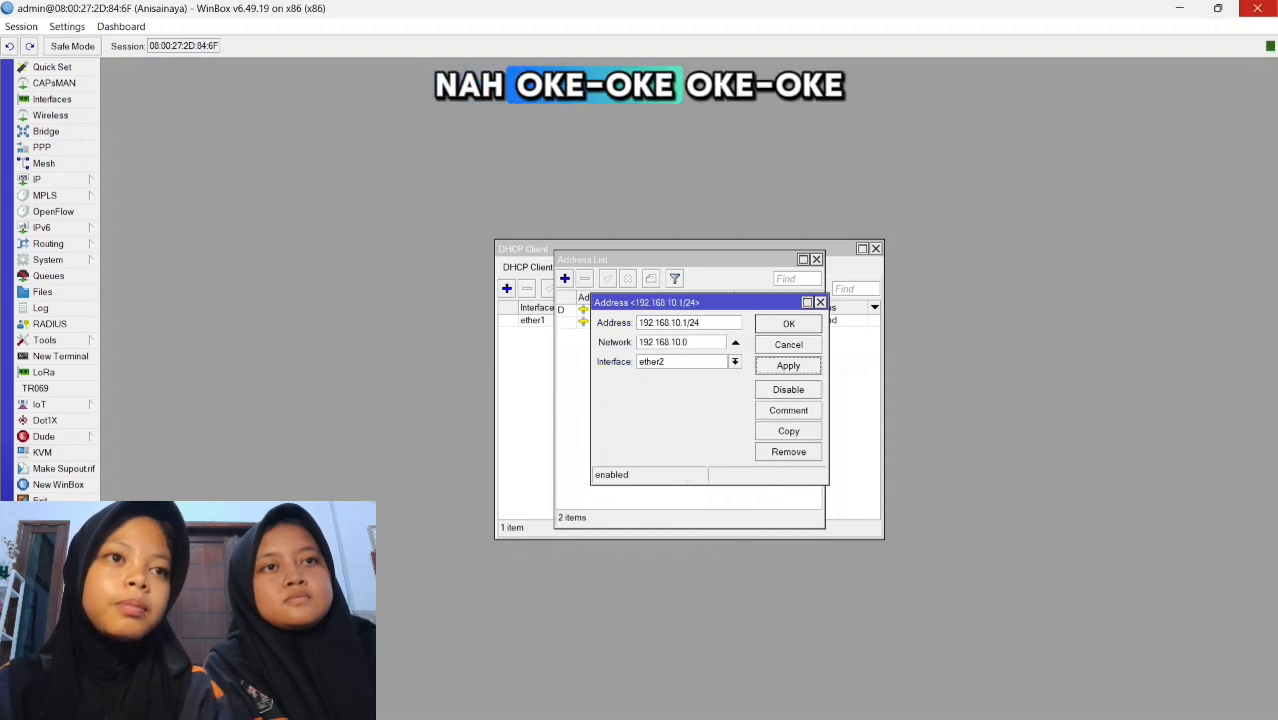
pyautogui.click(793, 326)
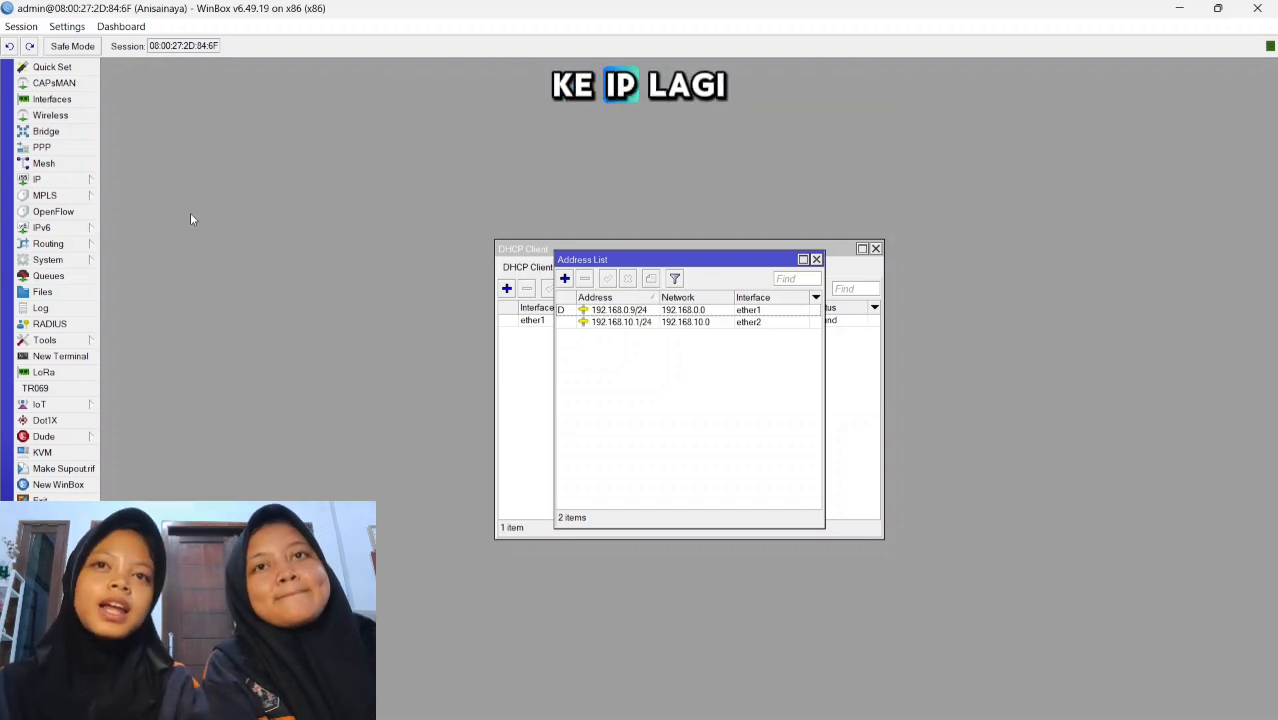
# Set up a DHCP server on interface ether2, accepting the proposed address space, gateway 192.168.10.1, address pool, DNS servers and lease time
pyautogui.click(88, 182)
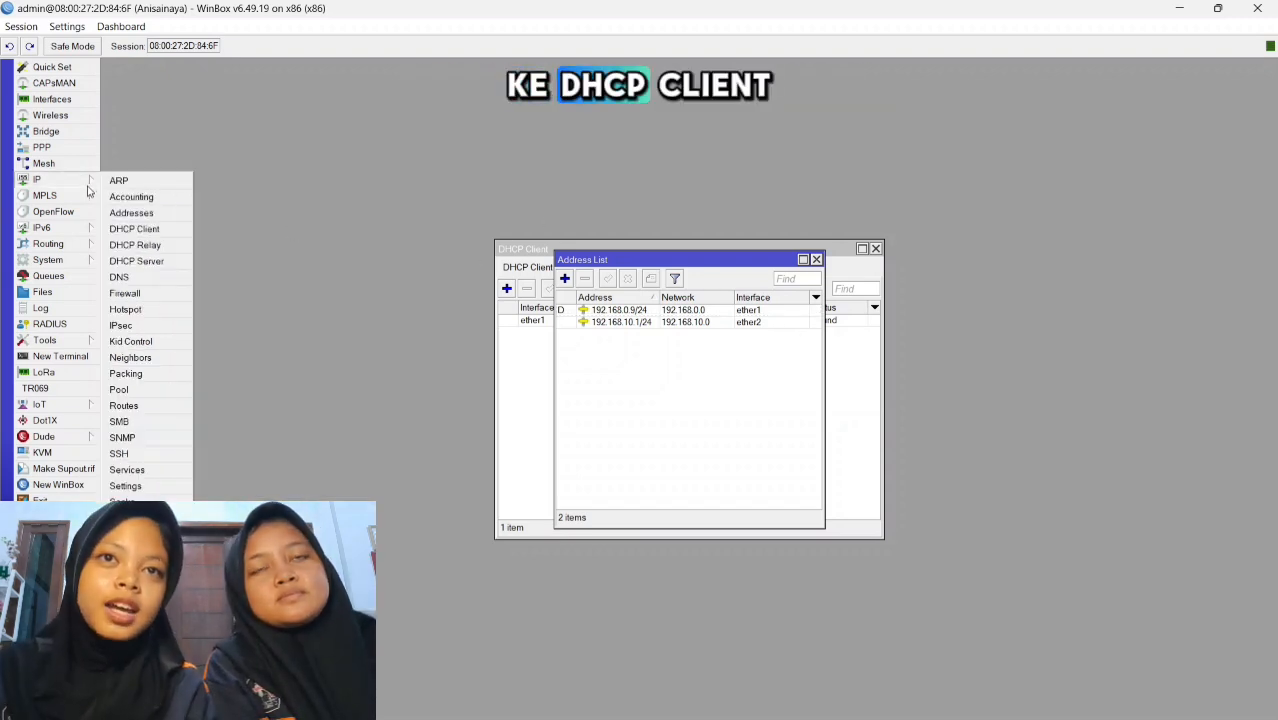
pyautogui.click(165, 229)
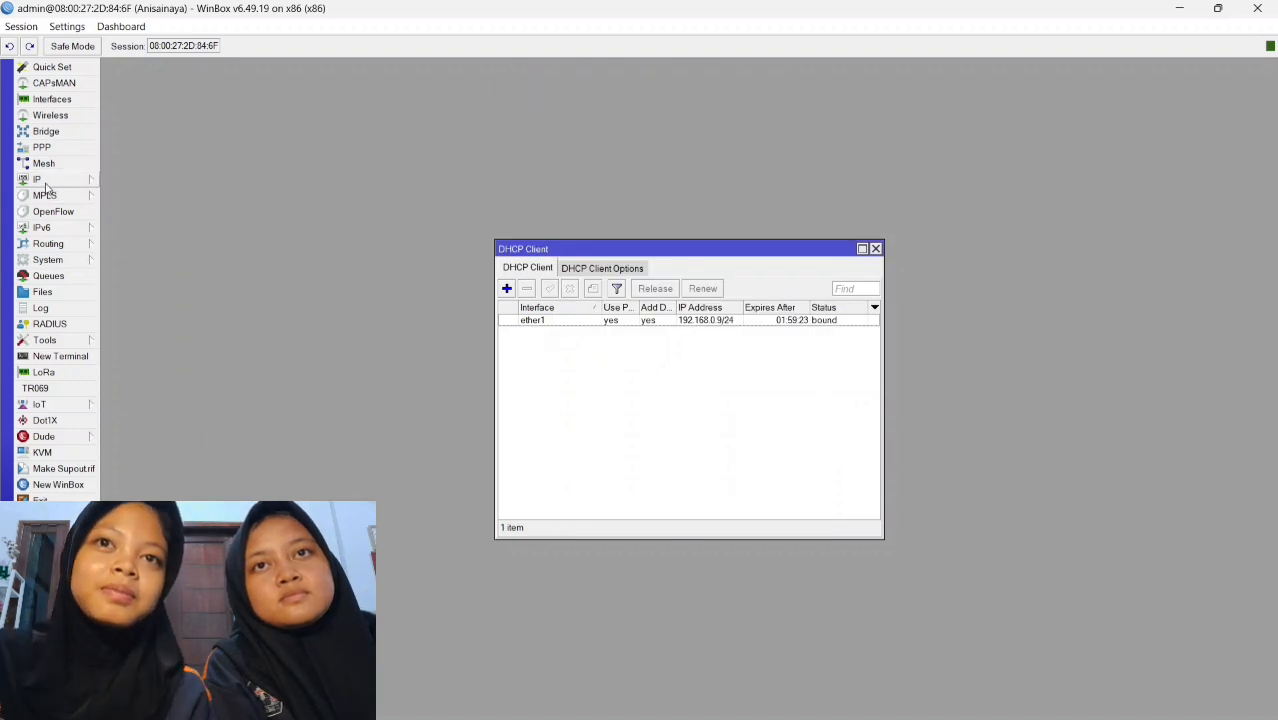
pyautogui.click(45, 181)
pyautogui.click(141, 261)
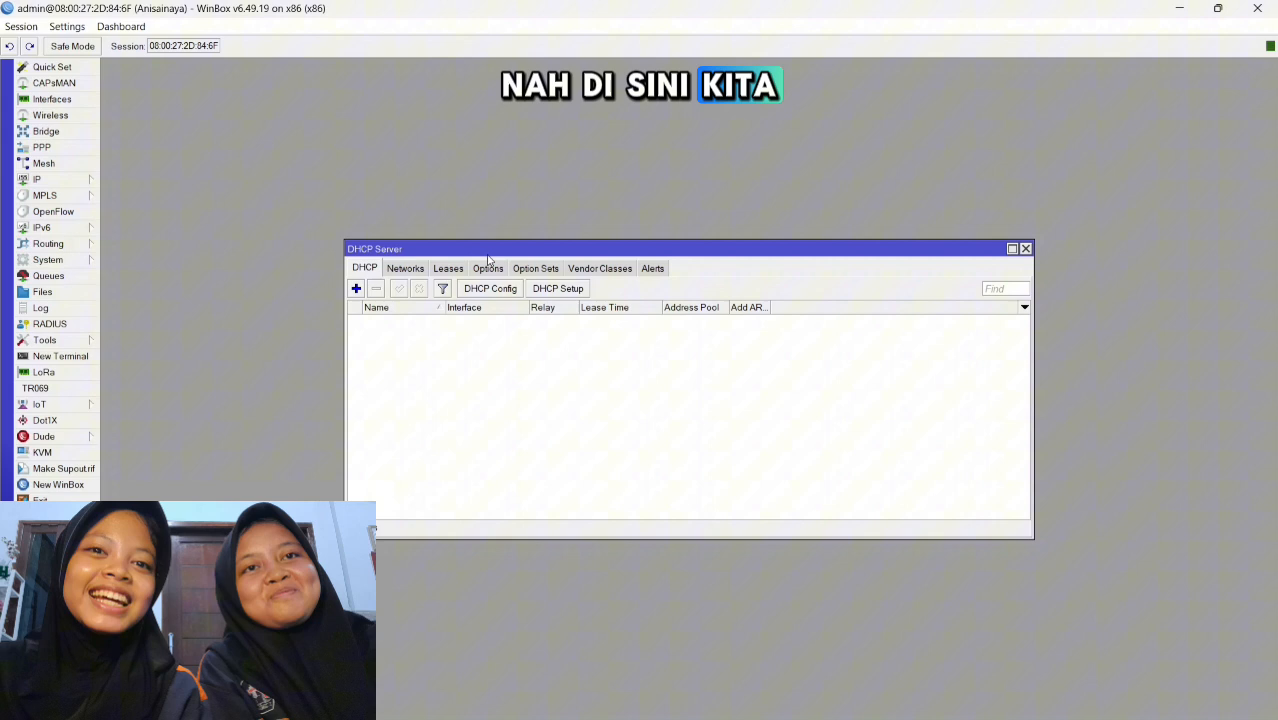
pyautogui.click(558, 288)
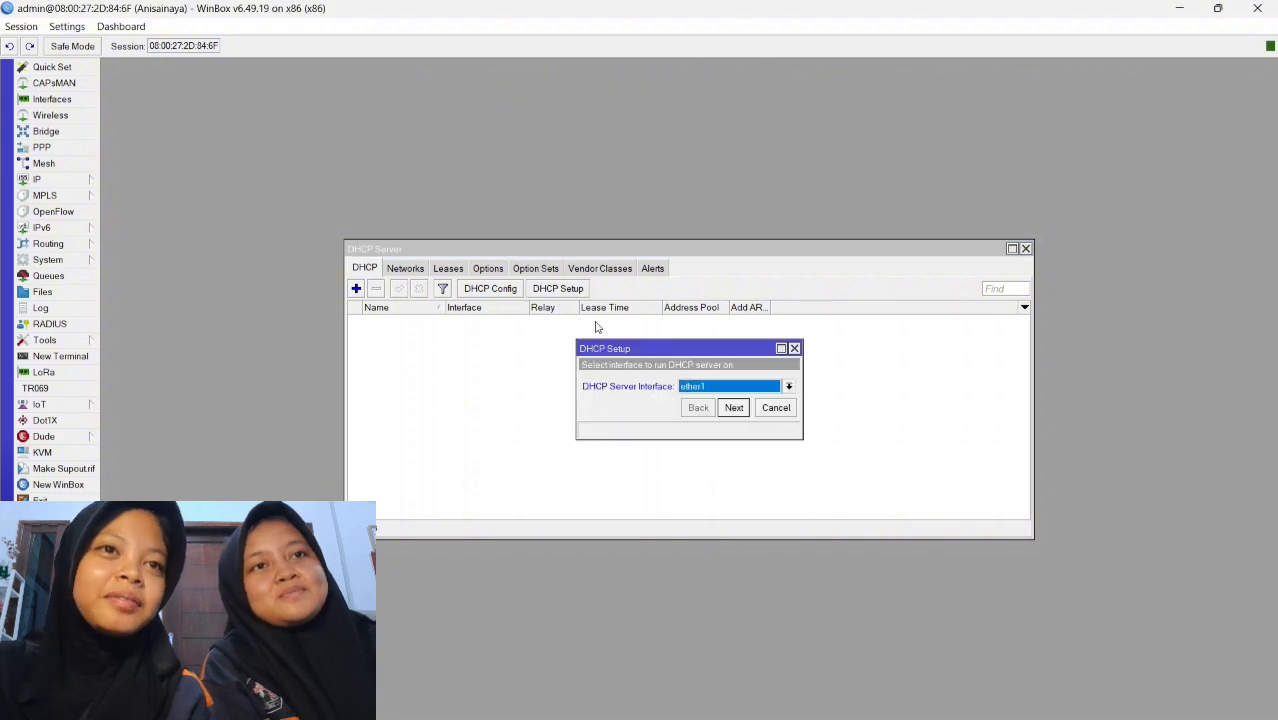
pyautogui.click(788, 386)
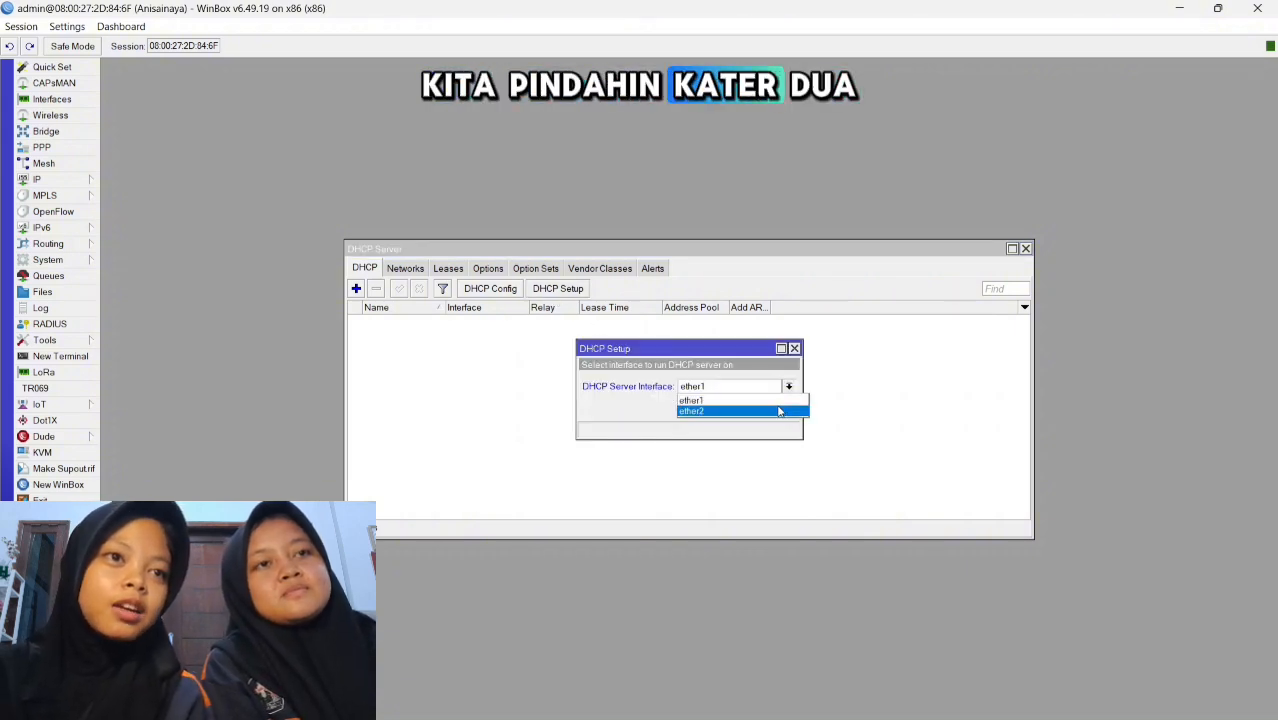
pyautogui.click(781, 410)
pyautogui.click(733, 407)
pyautogui.click(734, 407)
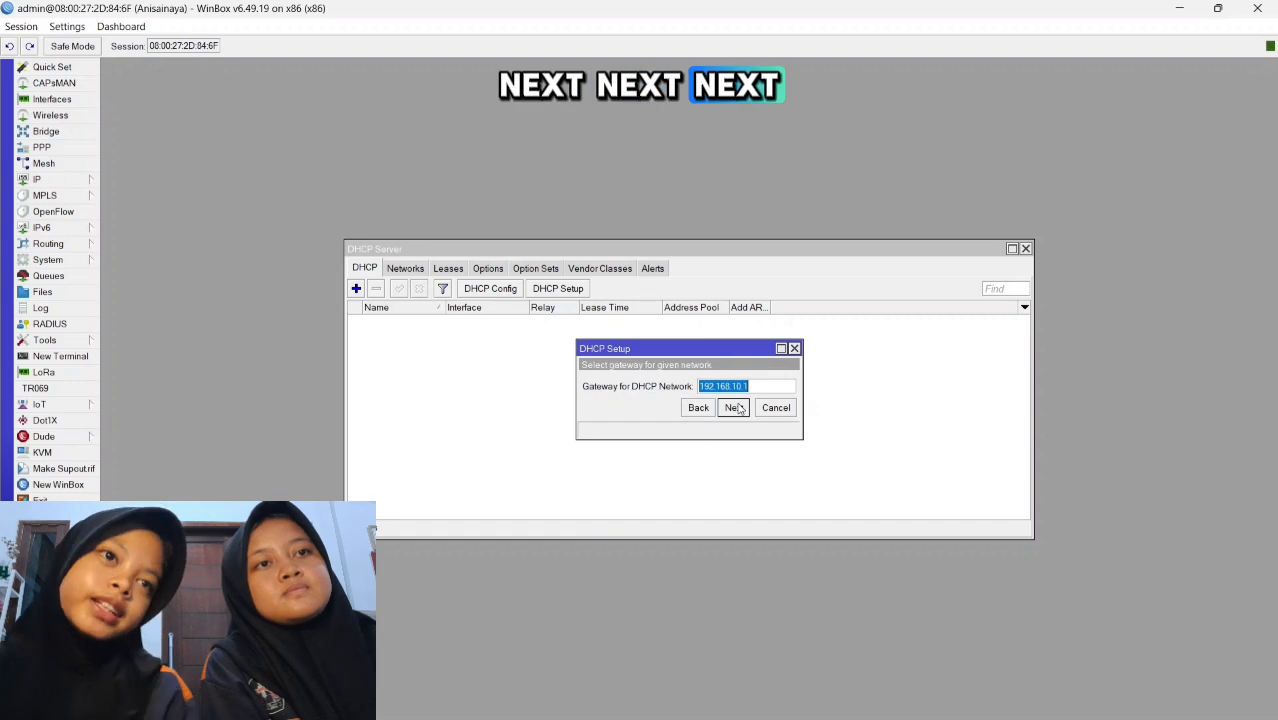
pyautogui.click(734, 407)
pyautogui.click(734, 407)
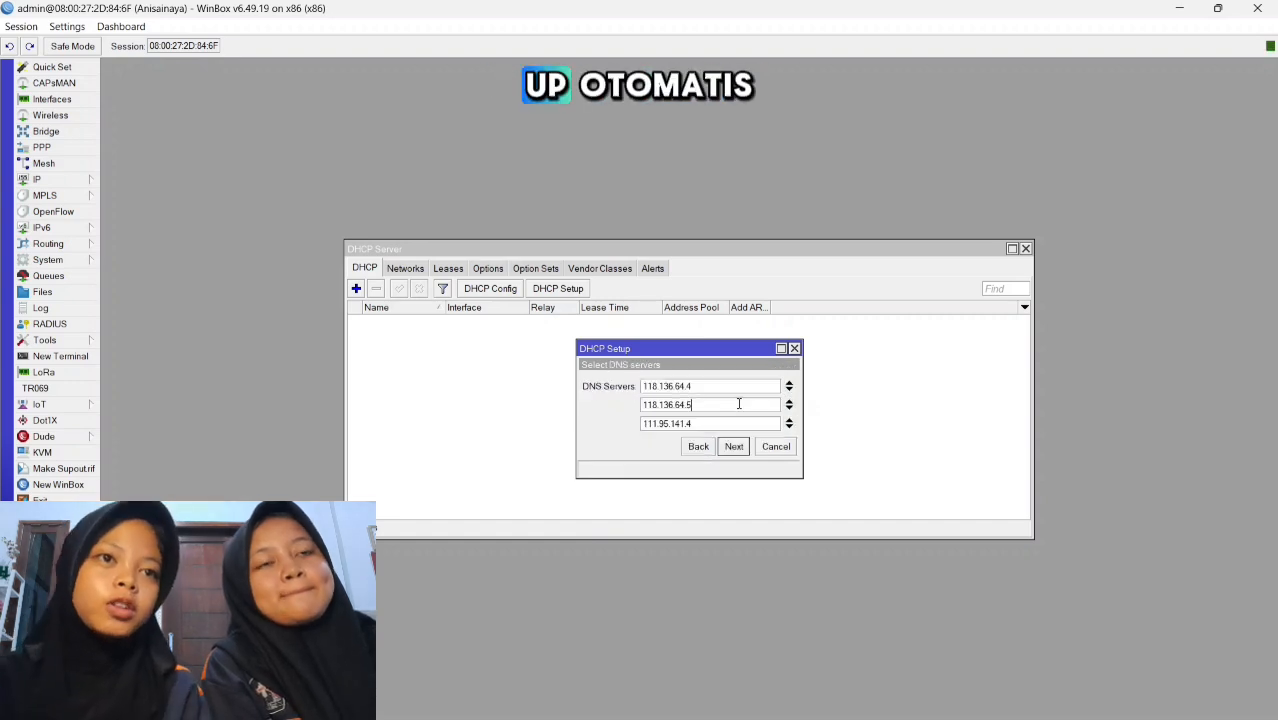
pyautogui.click(734, 446)
pyautogui.click(734, 449)
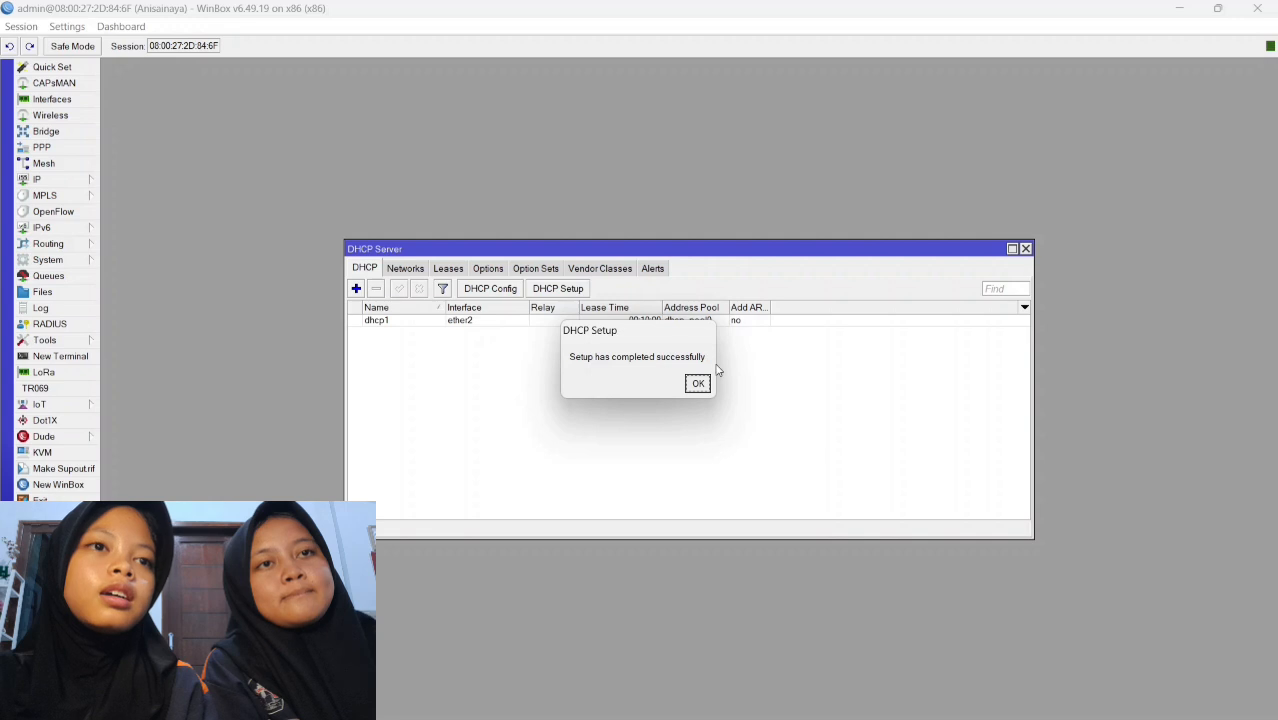
pyautogui.click(698, 385)
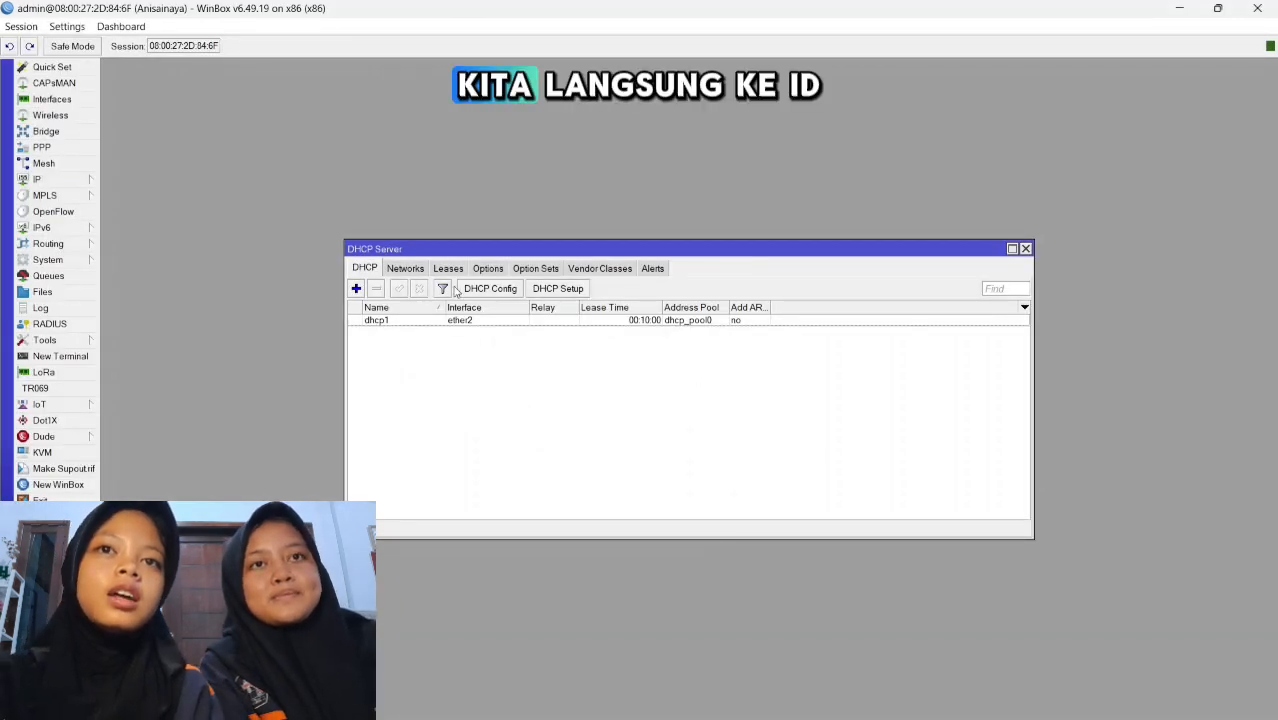
# Add a firewall NAT rule with chain srcnat, out interface ether1 and action masquerade
pyautogui.click(50, 183)
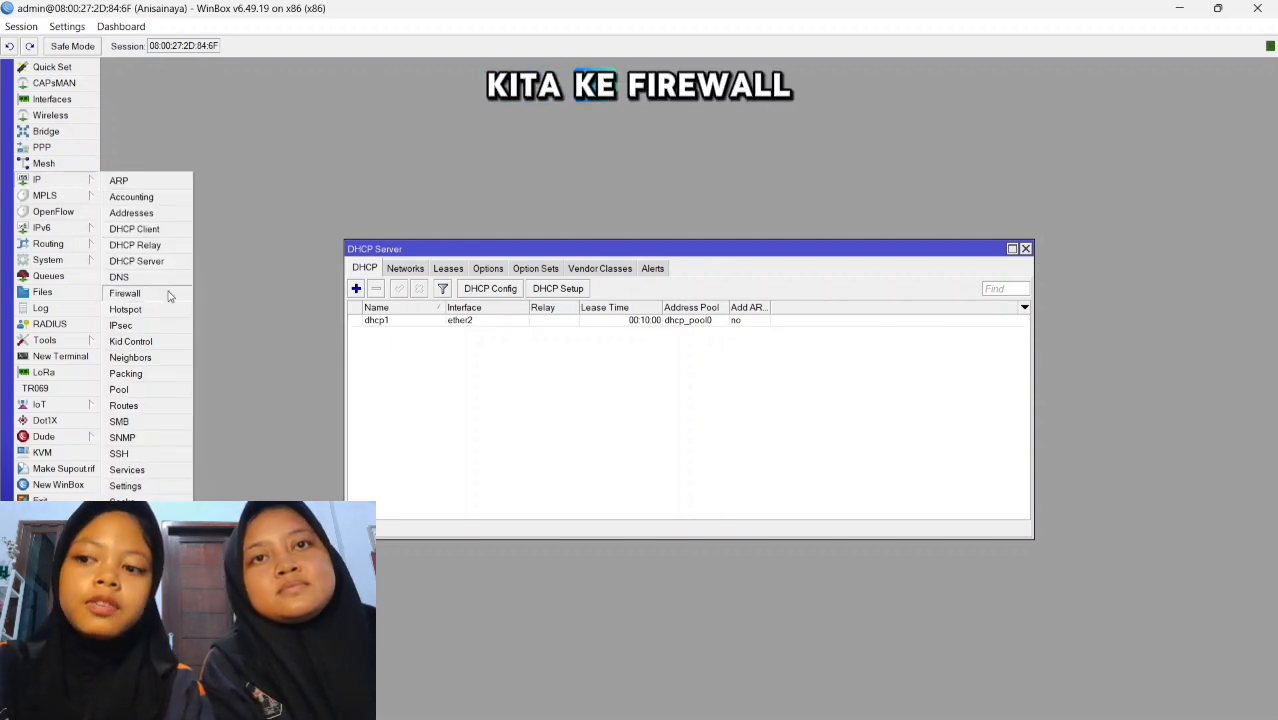
pyautogui.click(126, 293)
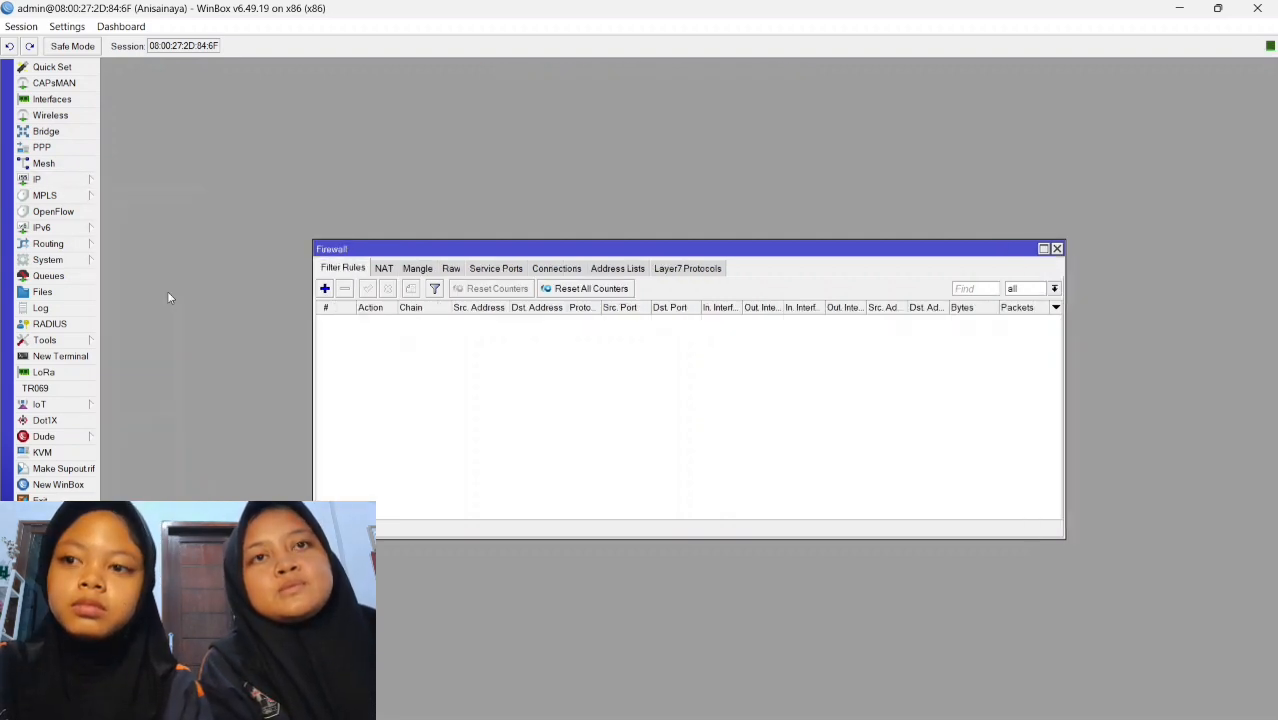
pyautogui.click(624, 270)
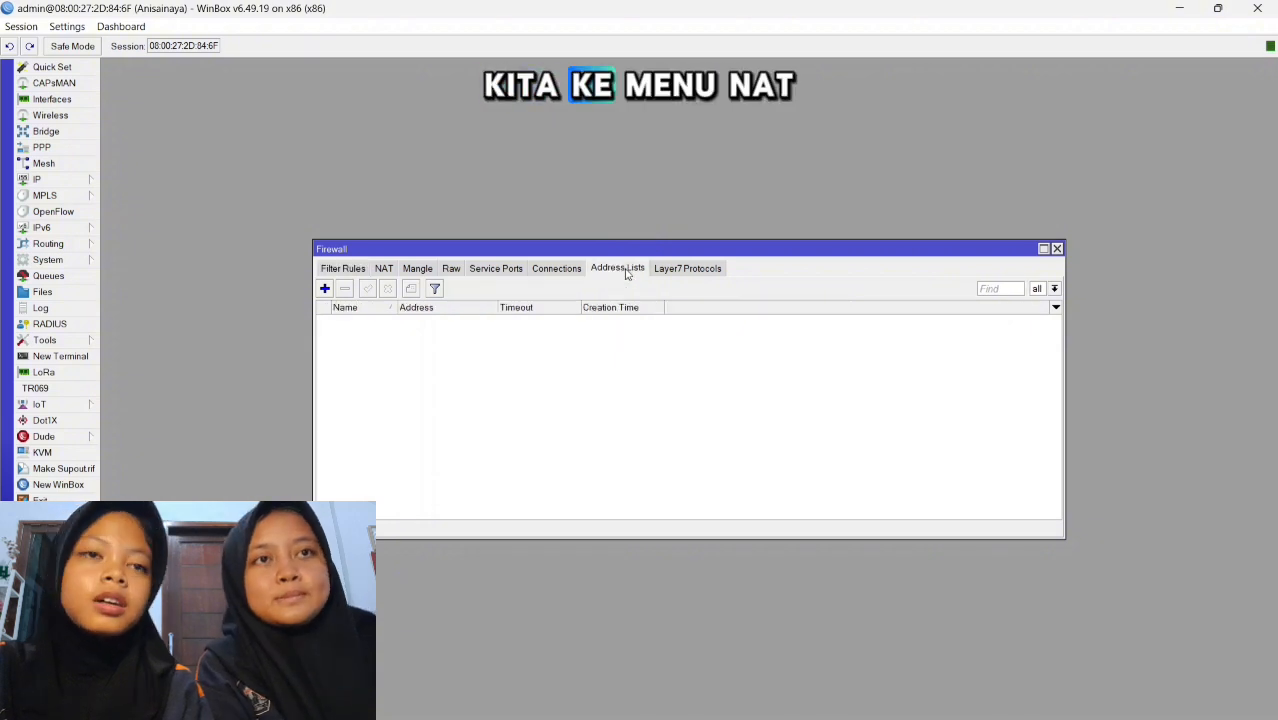
pyautogui.click(384, 270)
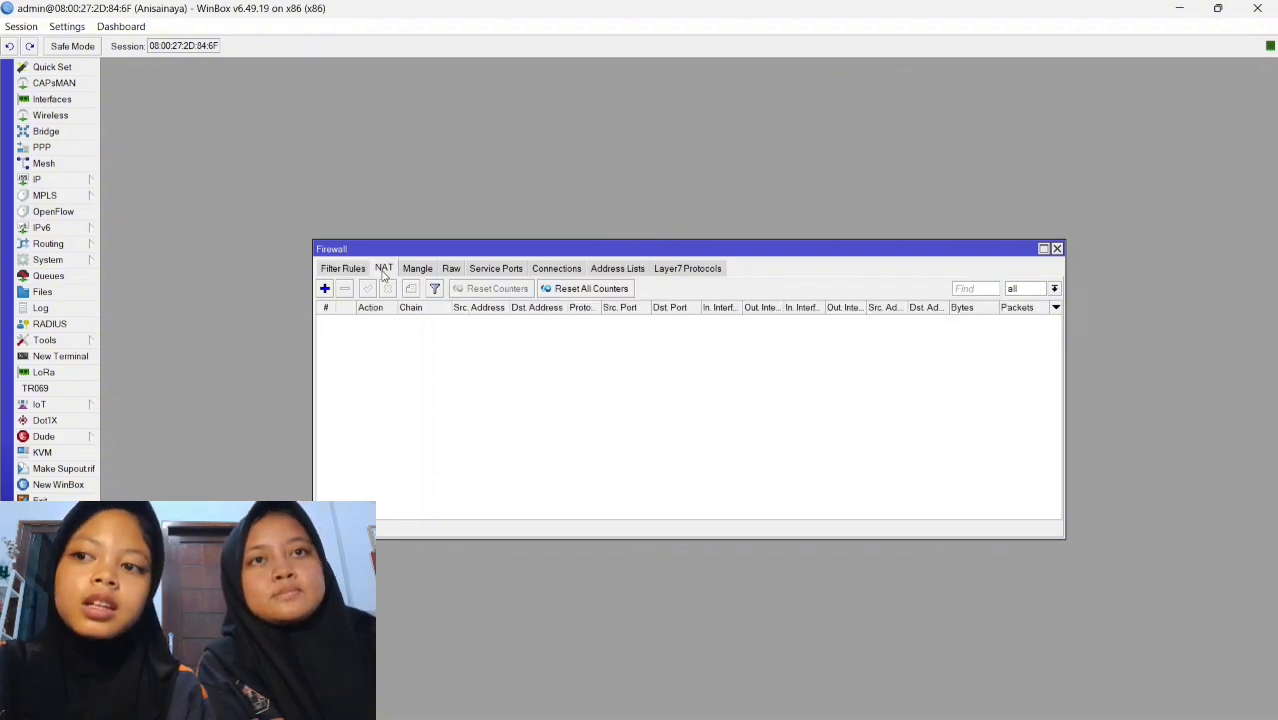
pyautogui.click(325, 289)
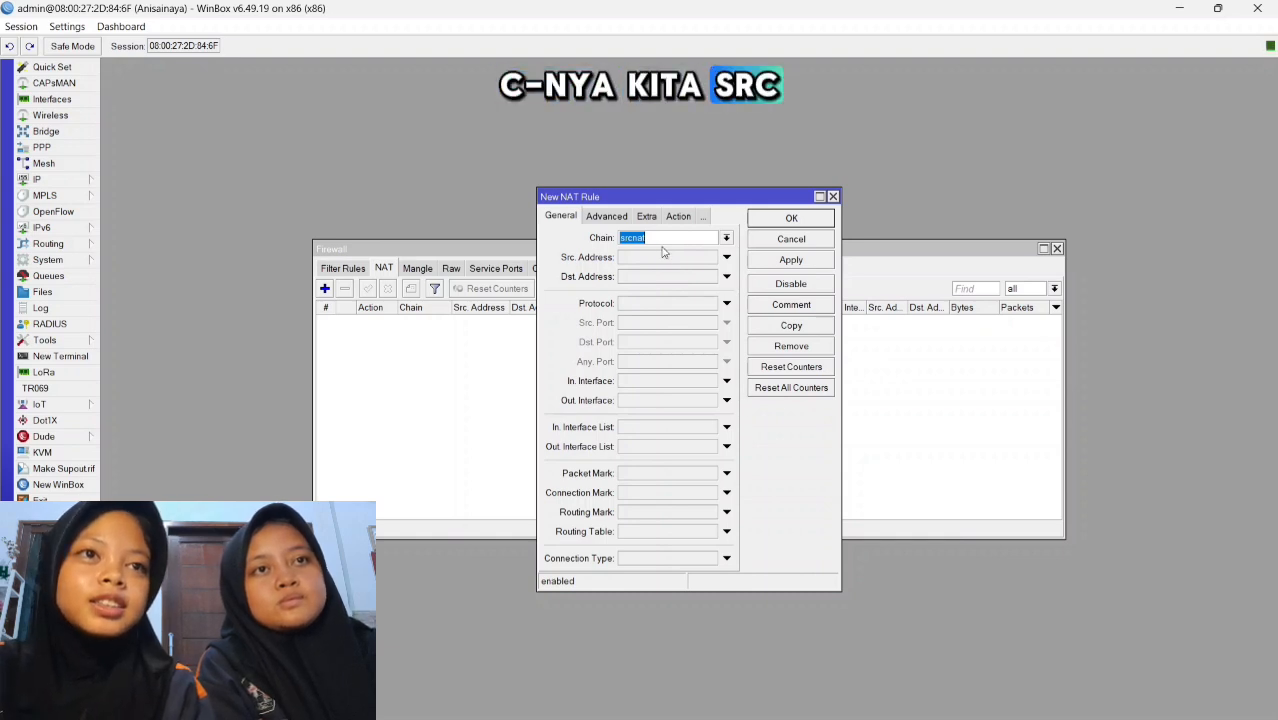
pyautogui.click(628, 401)
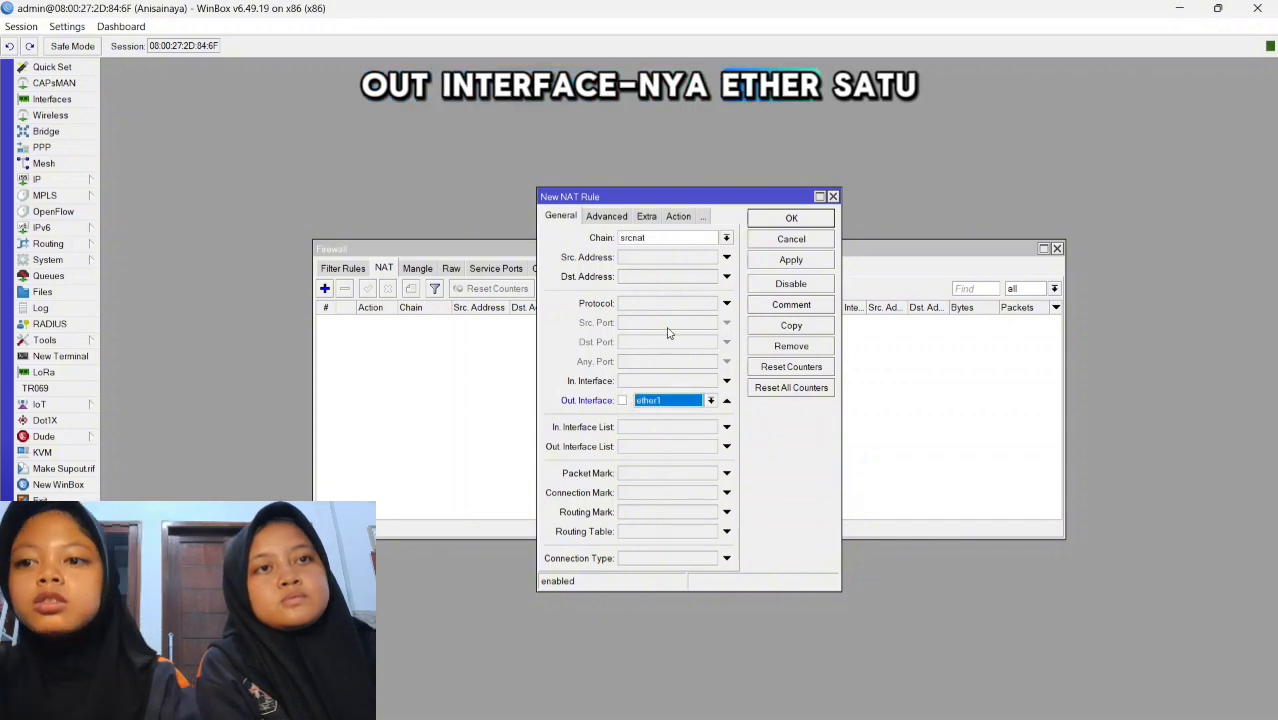
pyautogui.click(679, 218)
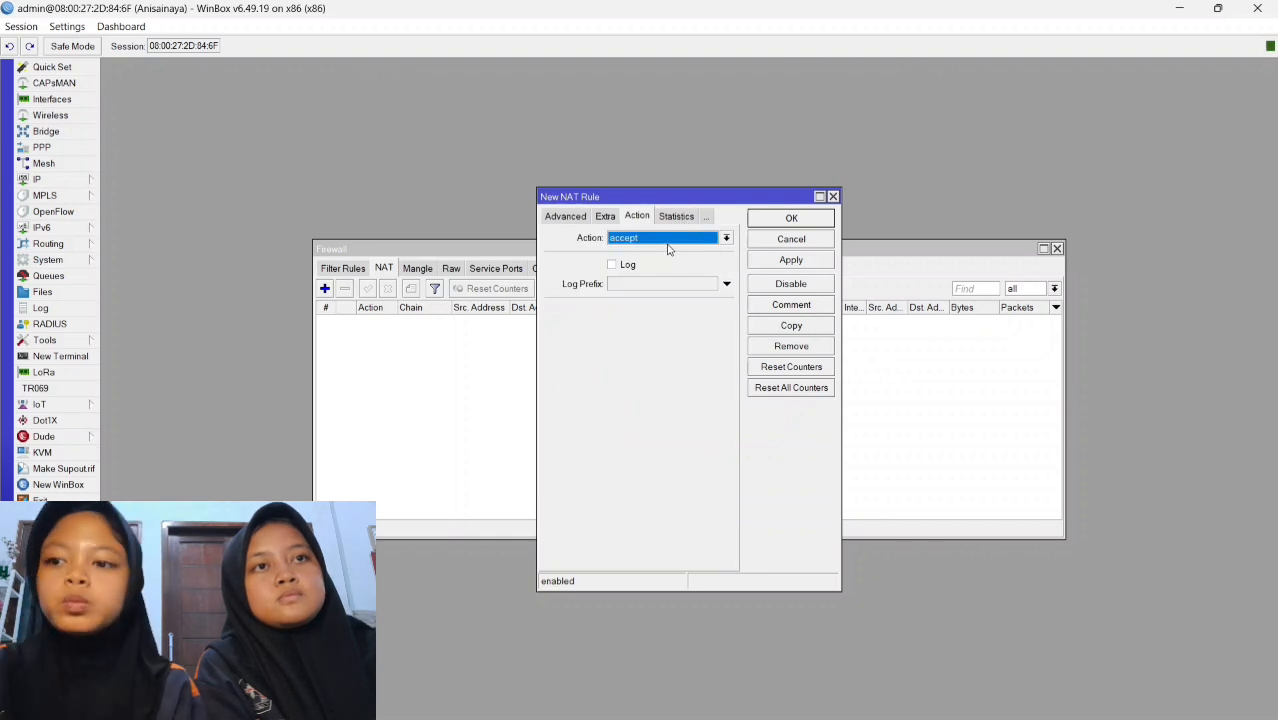
pyautogui.click(668, 245)
pyautogui.click(645, 314)
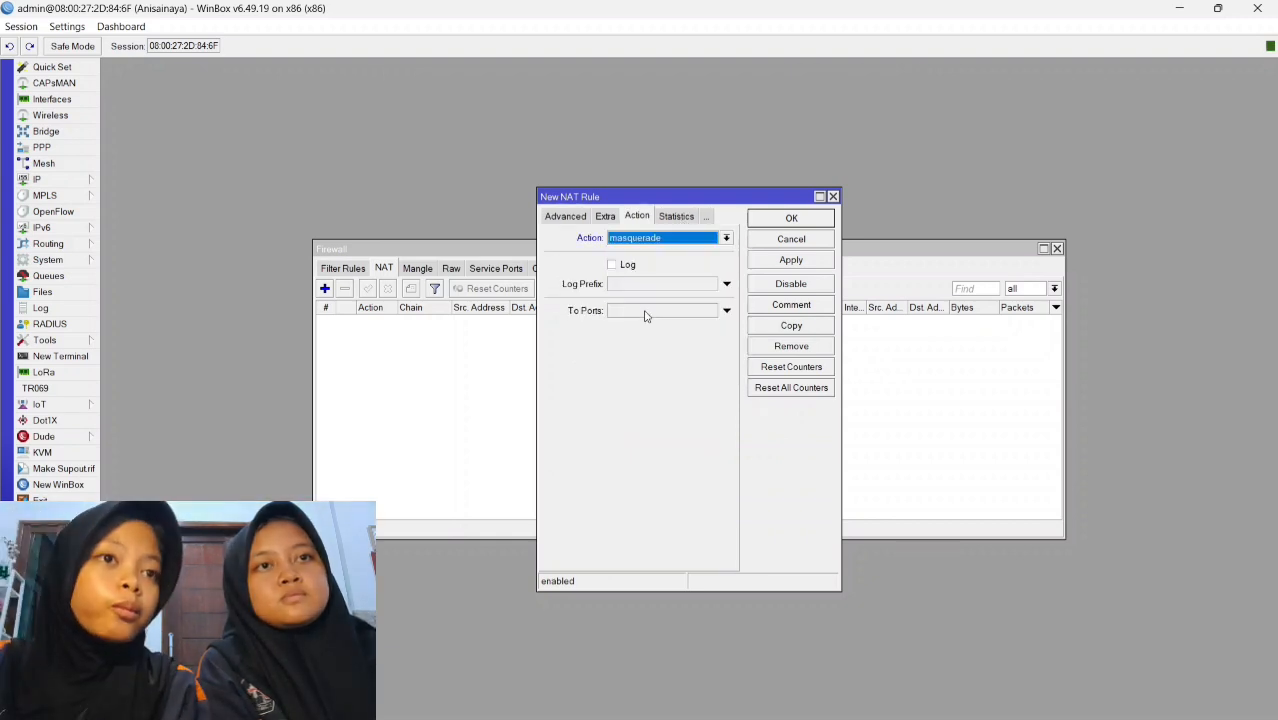
pyautogui.click(785, 264)
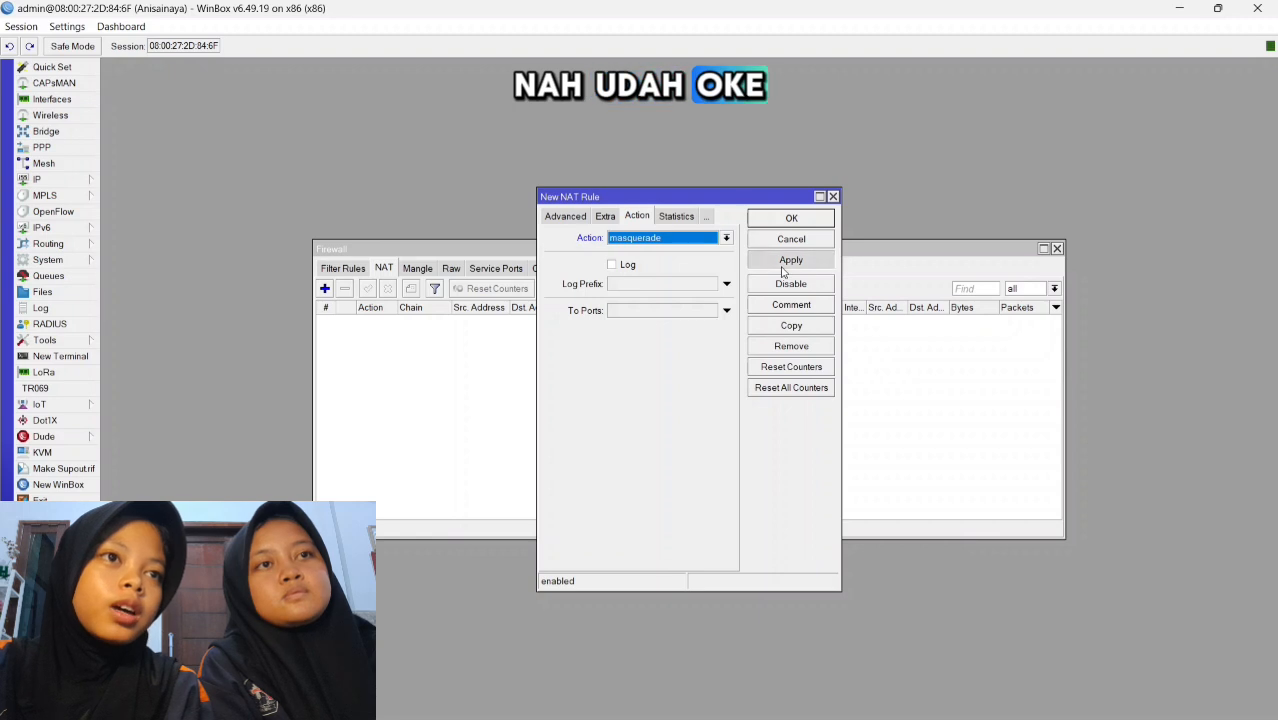
pyautogui.click(786, 217)
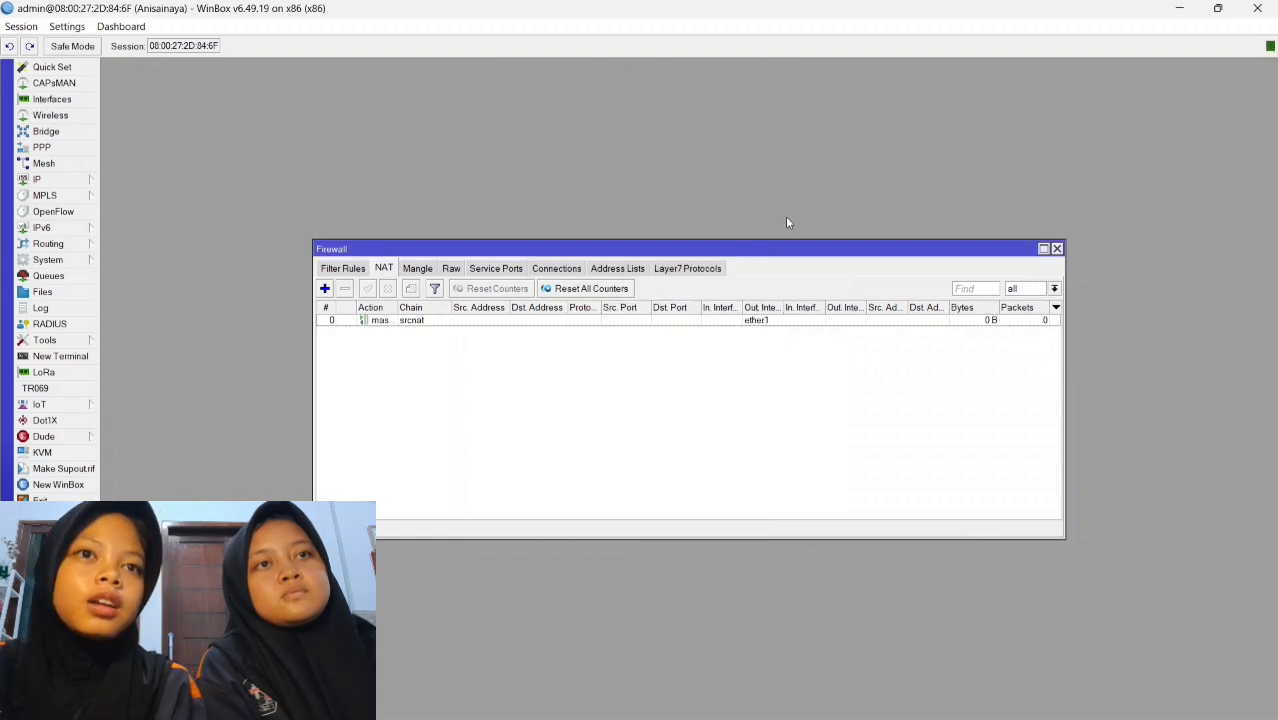
# Add a firewall address list entry named Blocking with the address mikrotik.com
pyautogui.click(343, 270)
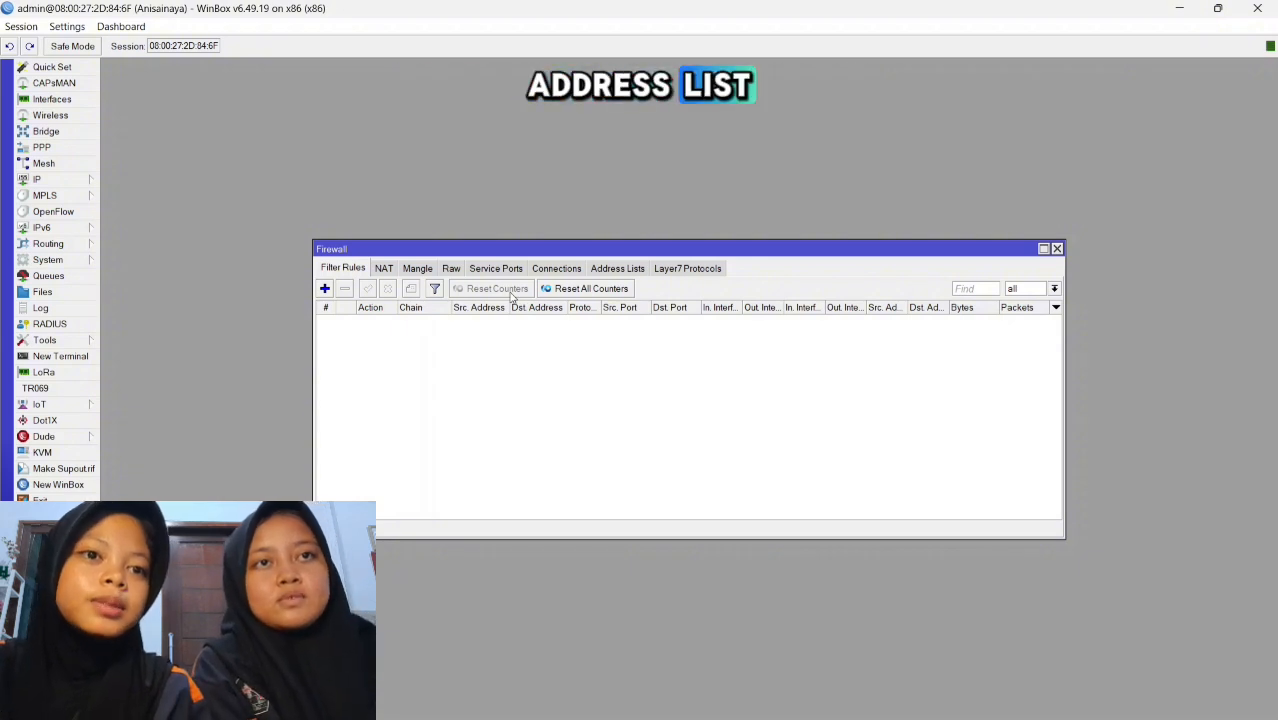
pyautogui.click(628, 270)
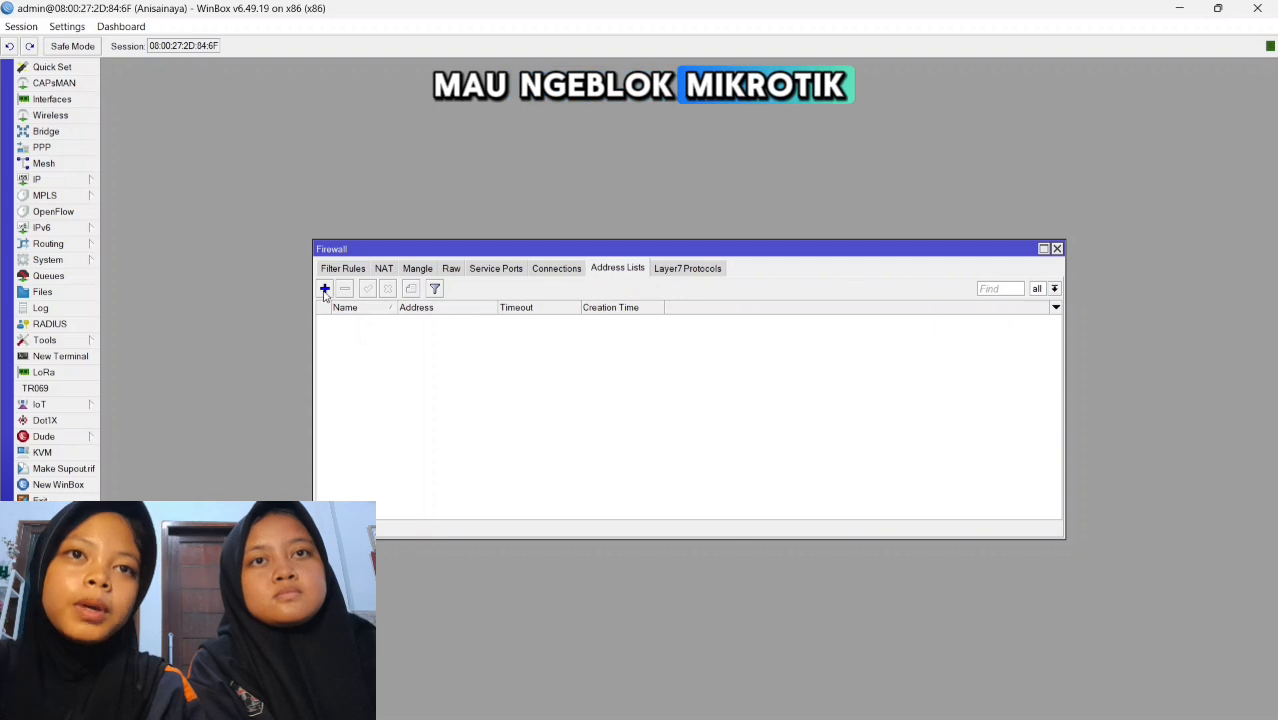
pyautogui.click(325, 289)
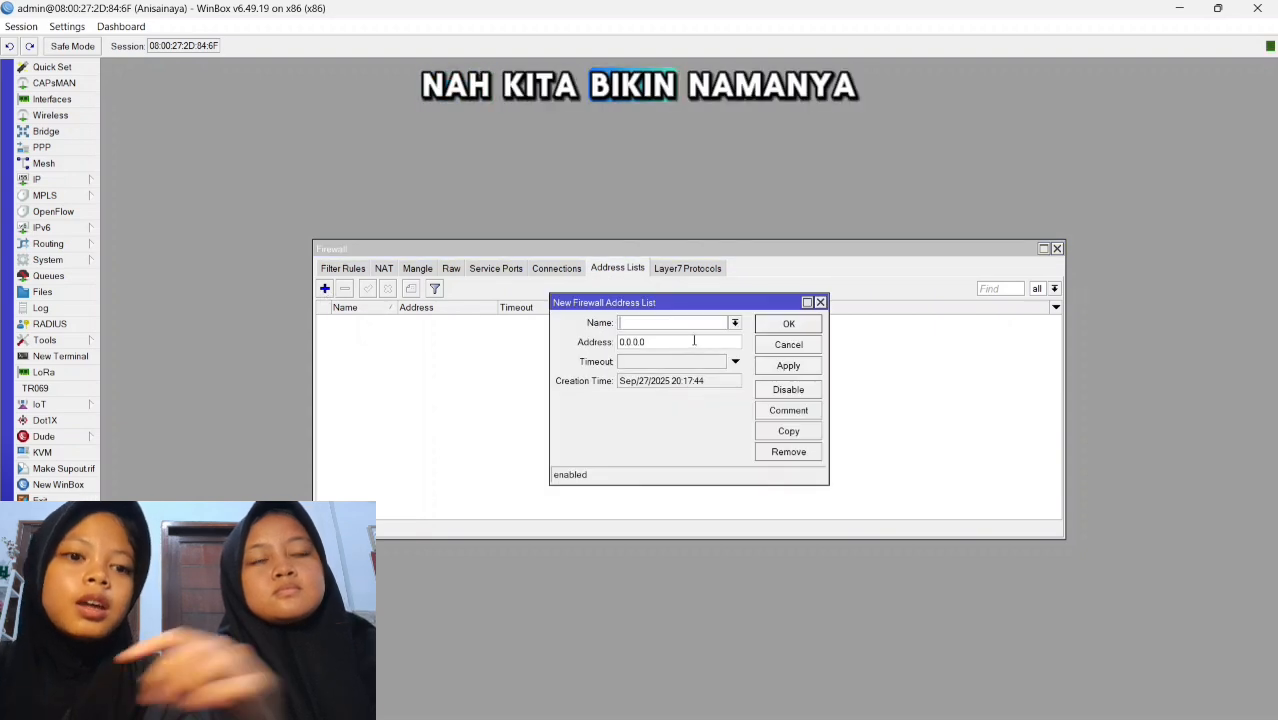
pyautogui.write('Blocking')
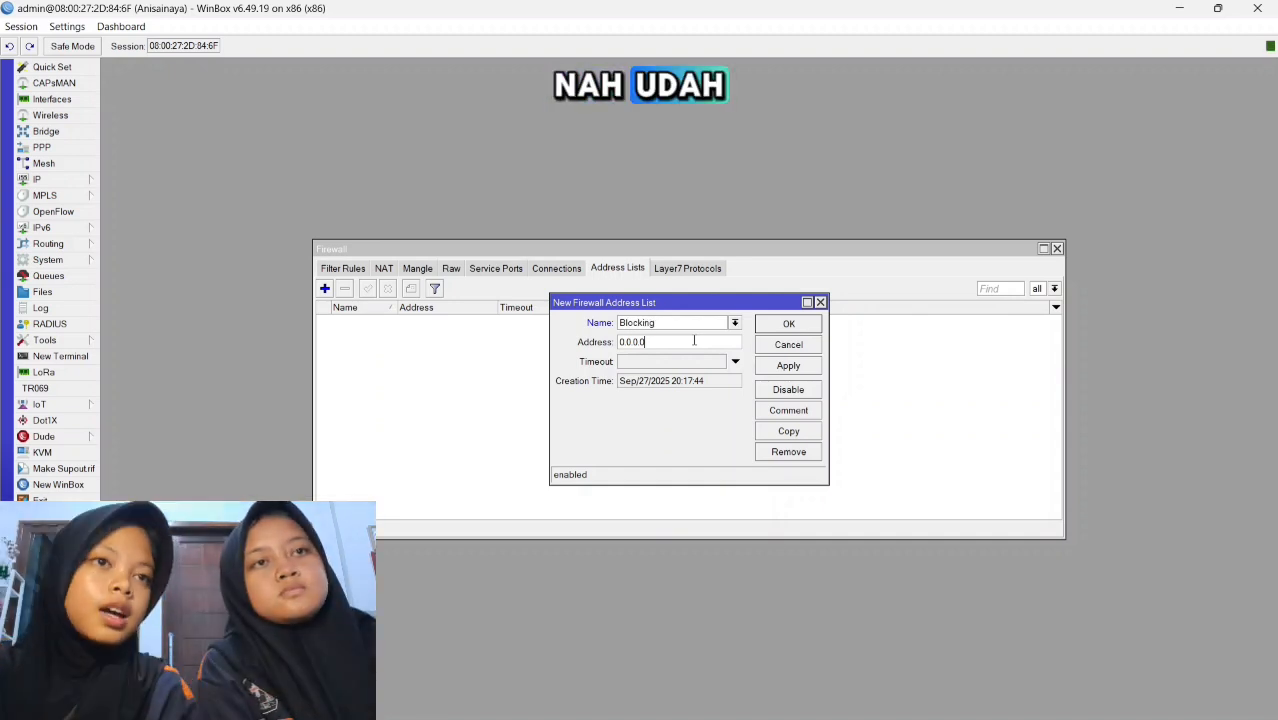
pyautogui.press('BackSpace')
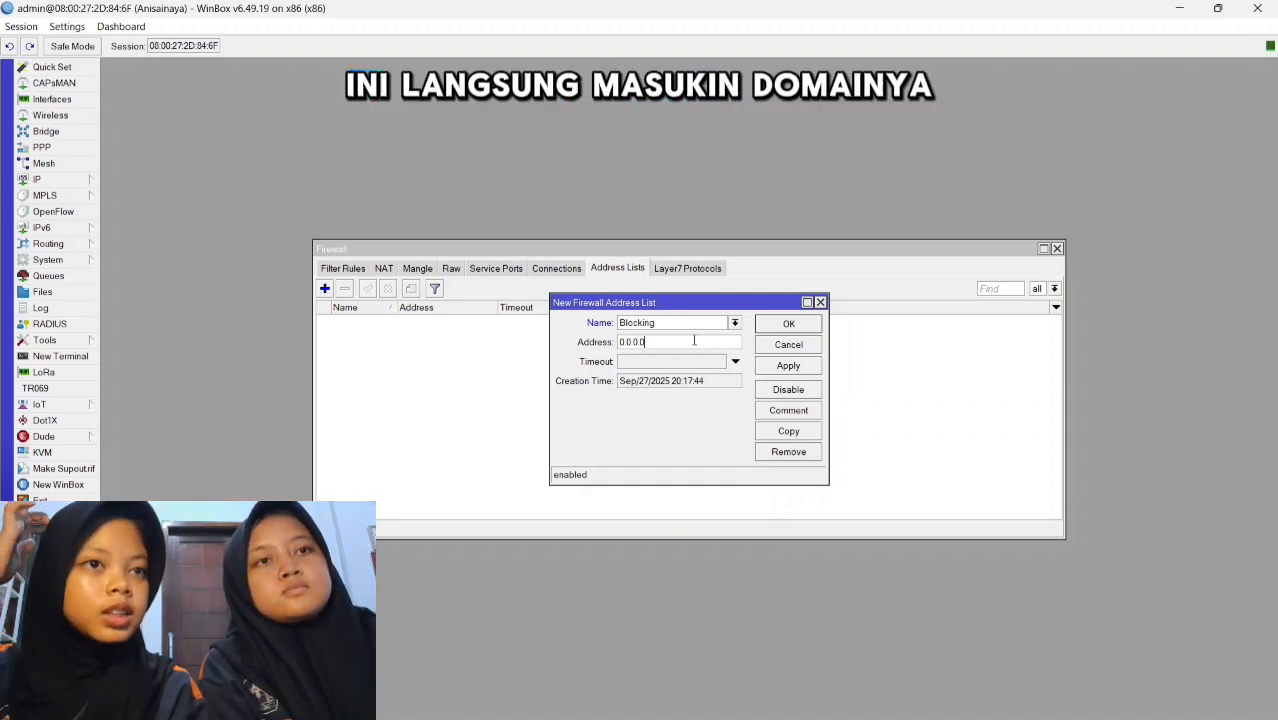
pyautogui.press('BackSpace')
pyautogui.press('BackSpace')
pyautogui.press('BackSpace')
pyautogui.press('BackSpace')
pyautogui.press('BackSpace')
pyautogui.press('BackSpace')
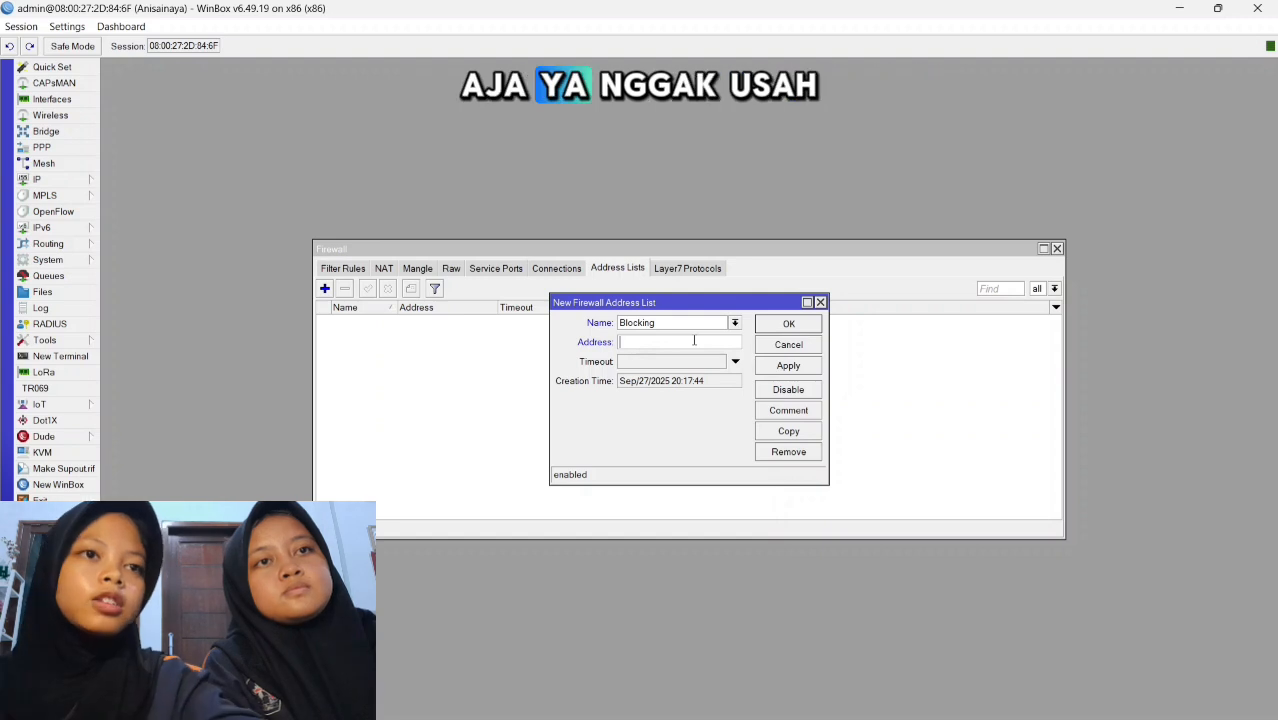
pyautogui.write('mikro')
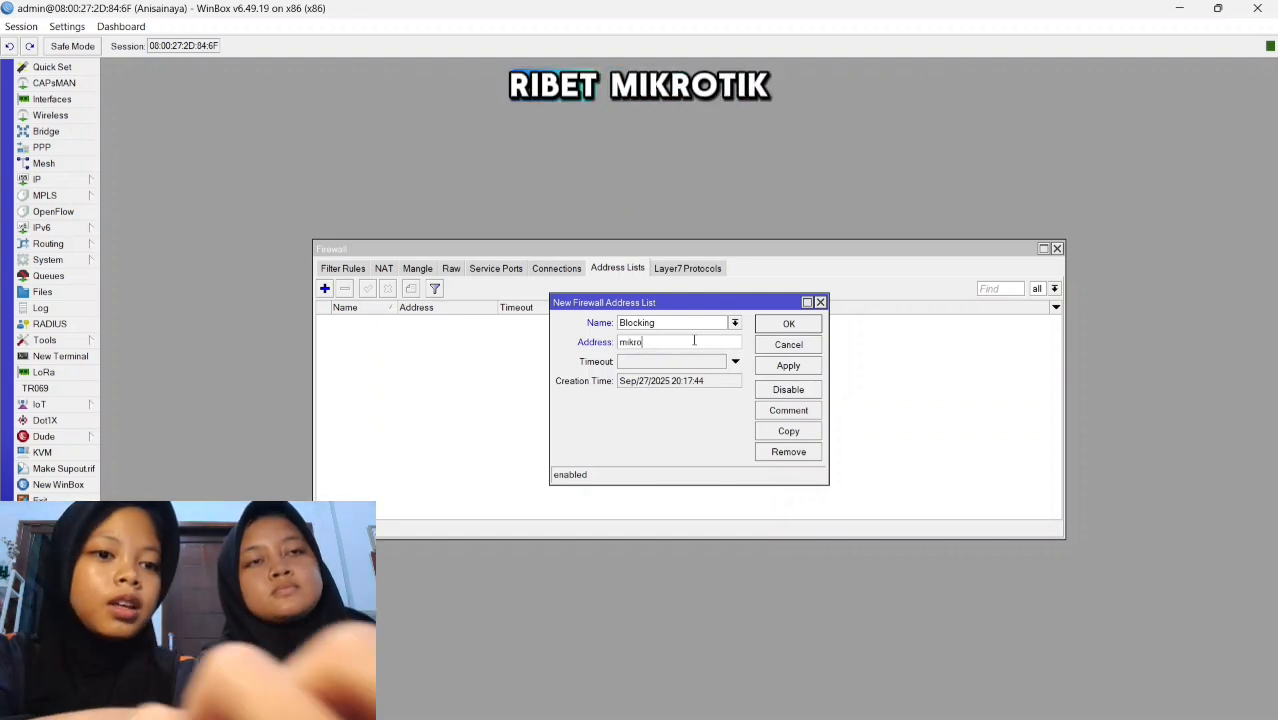
pyautogui.write('tik.com')
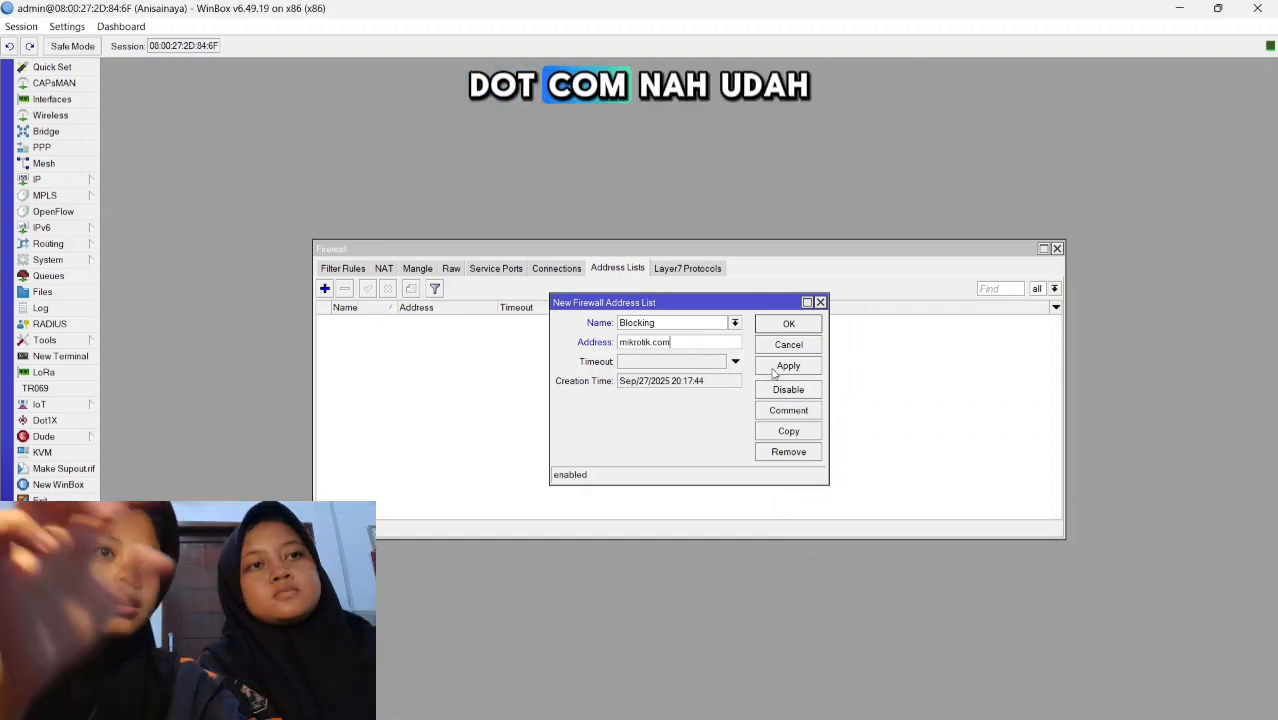
pyautogui.click(774, 370)
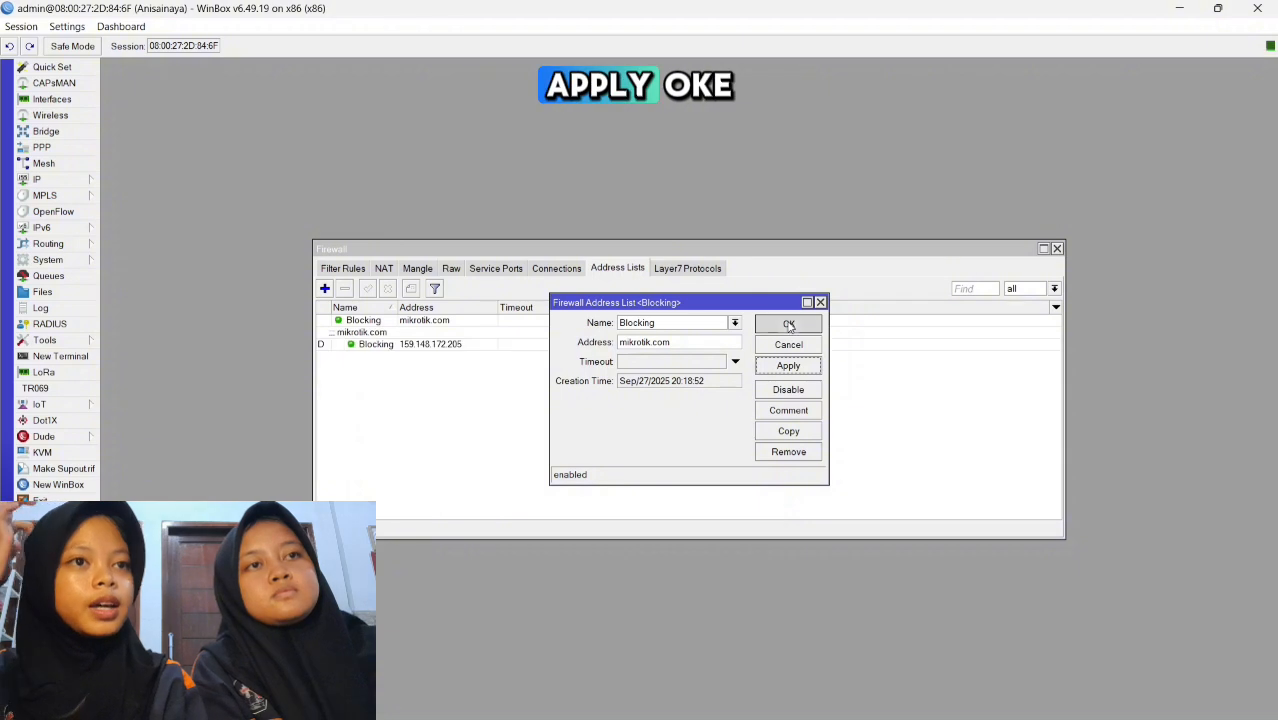
pyautogui.click(788, 323)
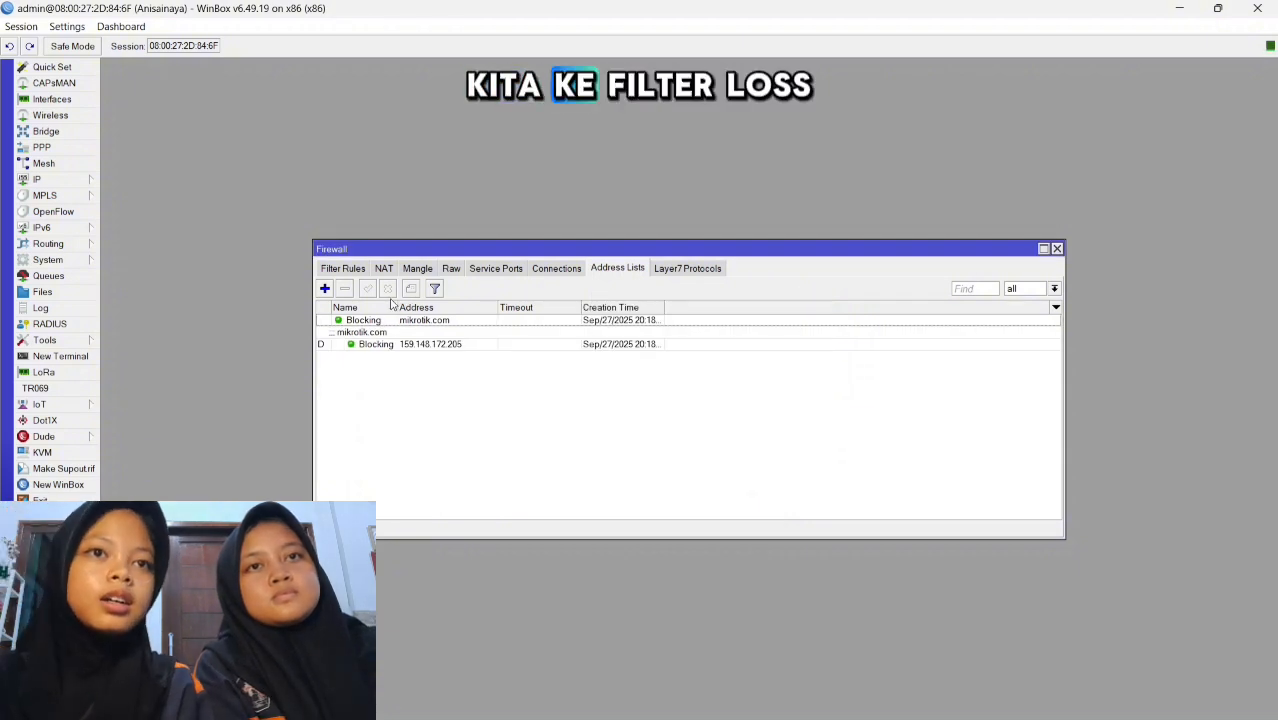
# Start a new firewall filter rule in the forward chain with source address 192.168.10.1/24
pyautogui.click(328, 270)
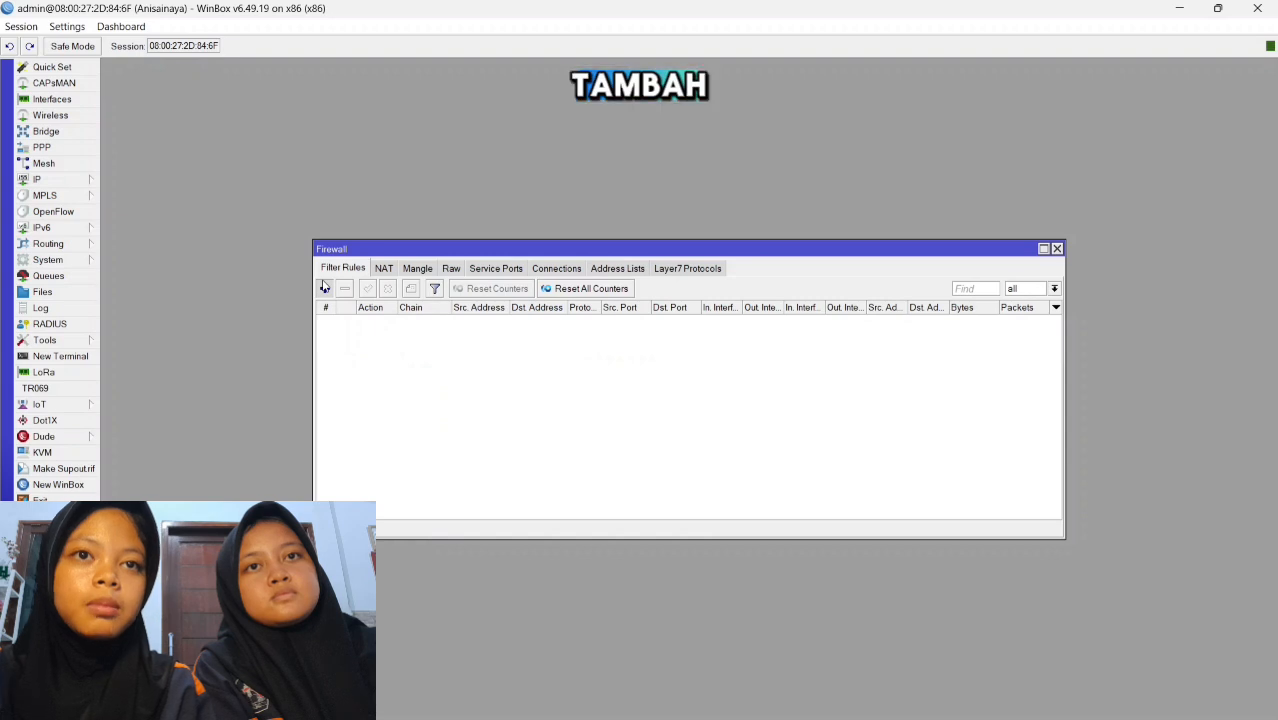
pyautogui.click(324, 288)
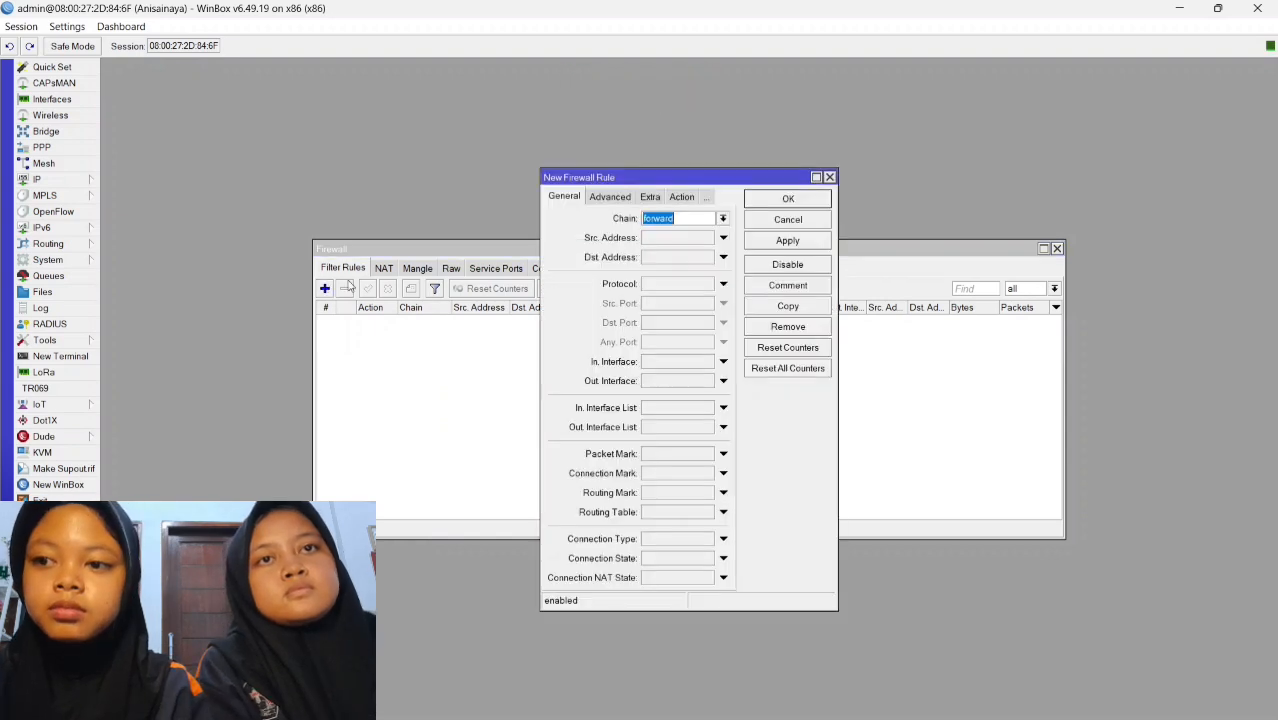
pyautogui.click(678, 239)
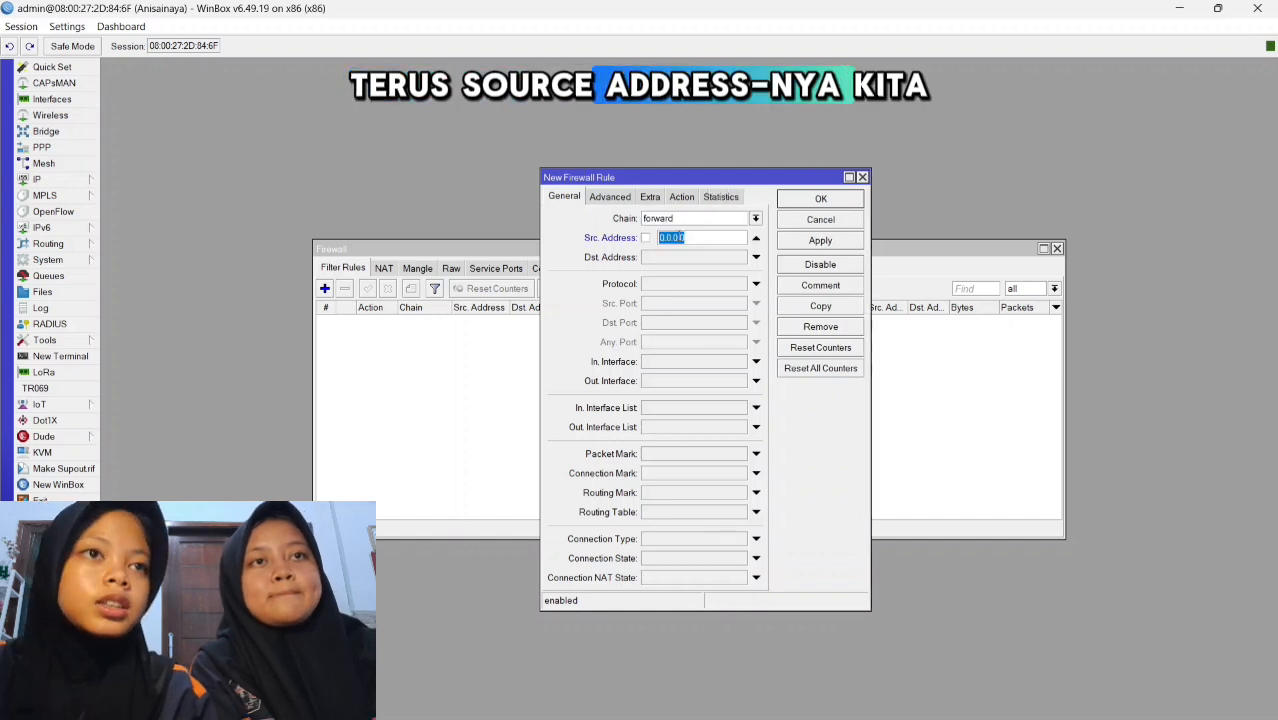
pyautogui.write('19')
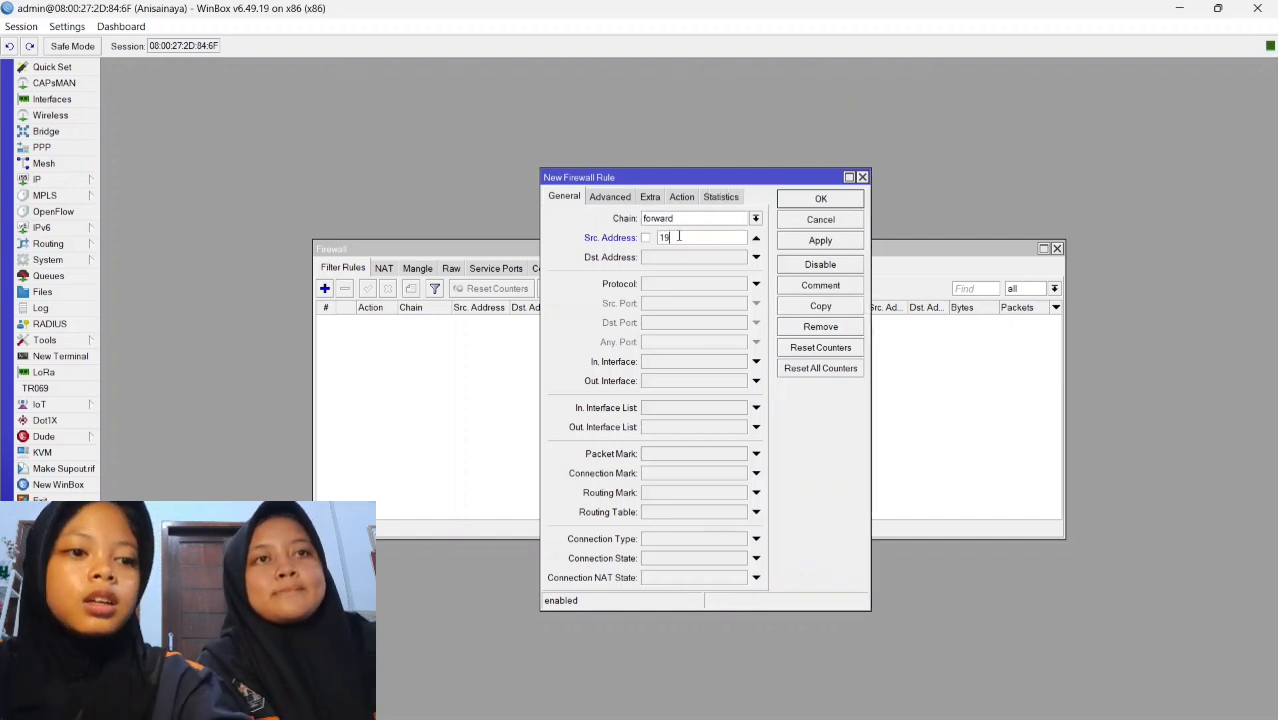
pyautogui.write('2.16')
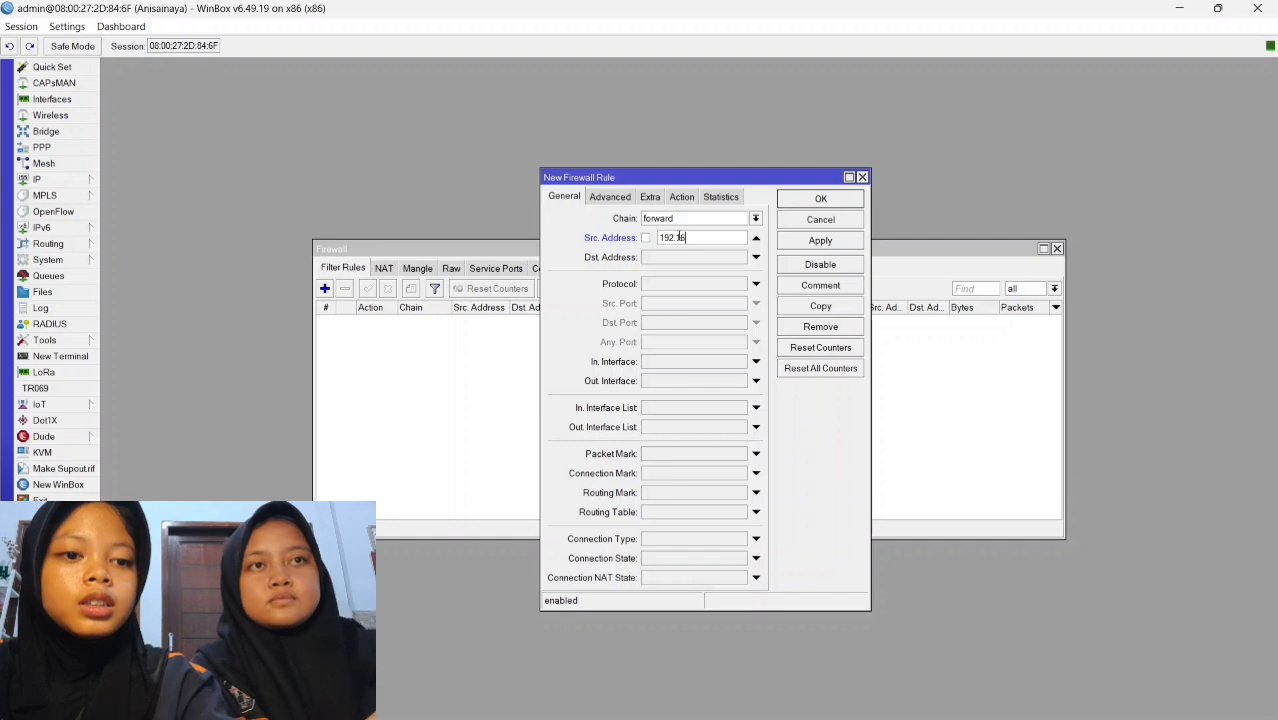
pyautogui.write('8.10.1')
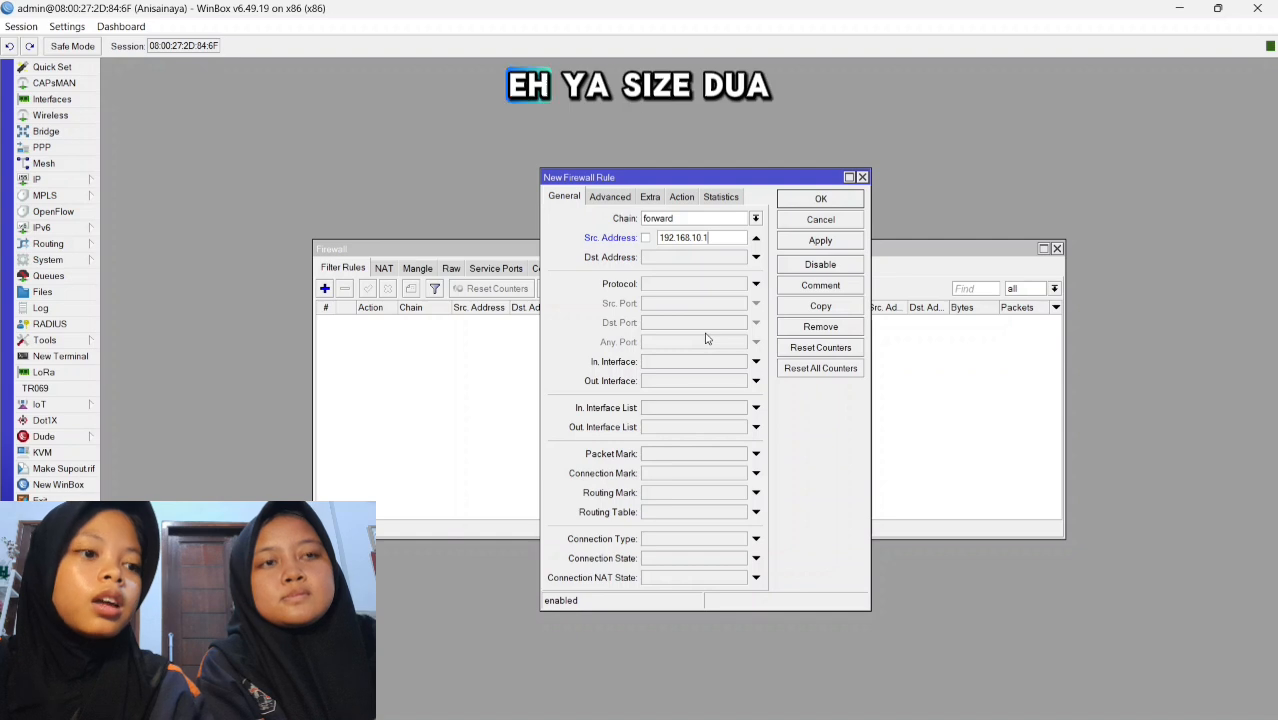
pyautogui.write('/24')
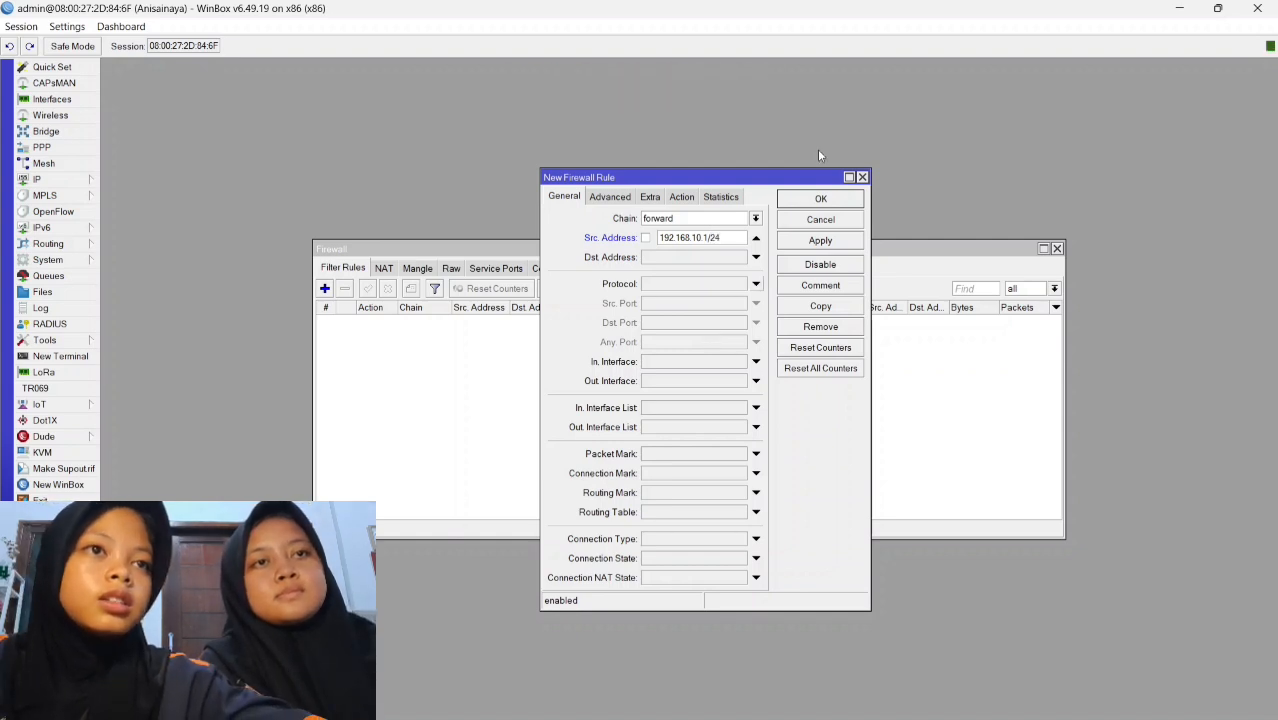
# Set the filter rule's destination address list to Blocking and its out interface to ether1
pyautogui.click(611, 197)
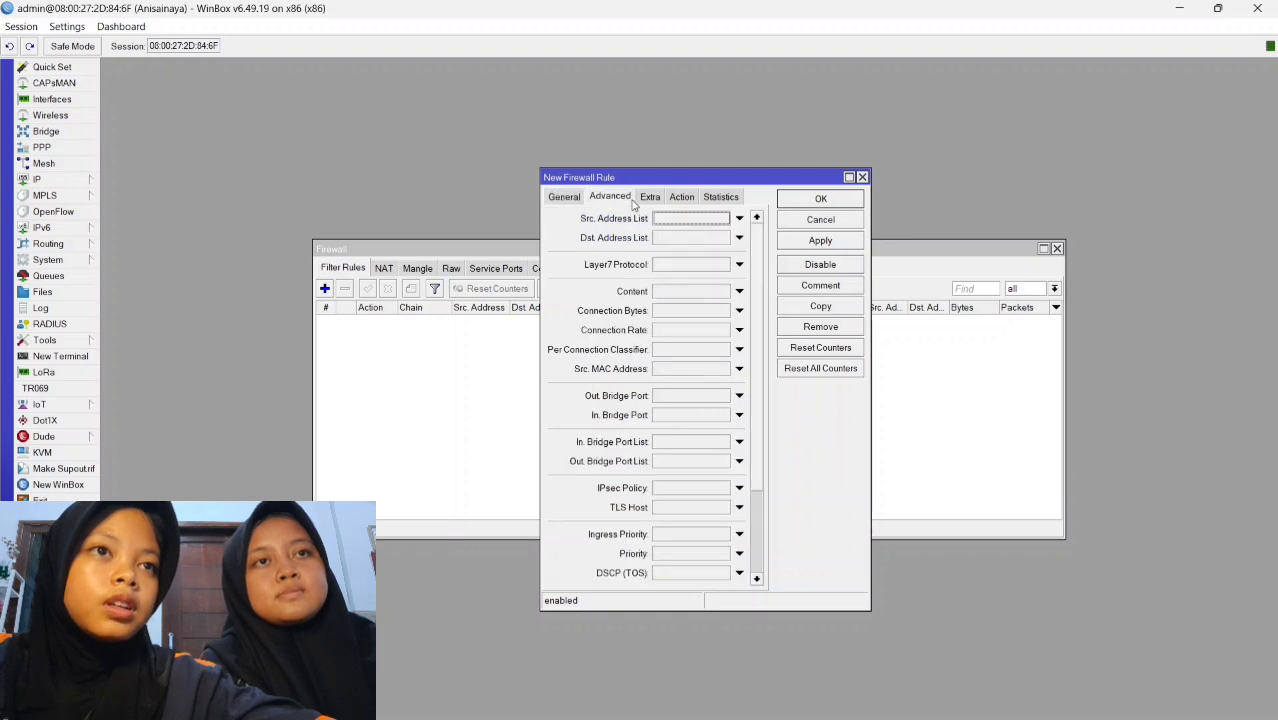
pyautogui.click(739, 238)
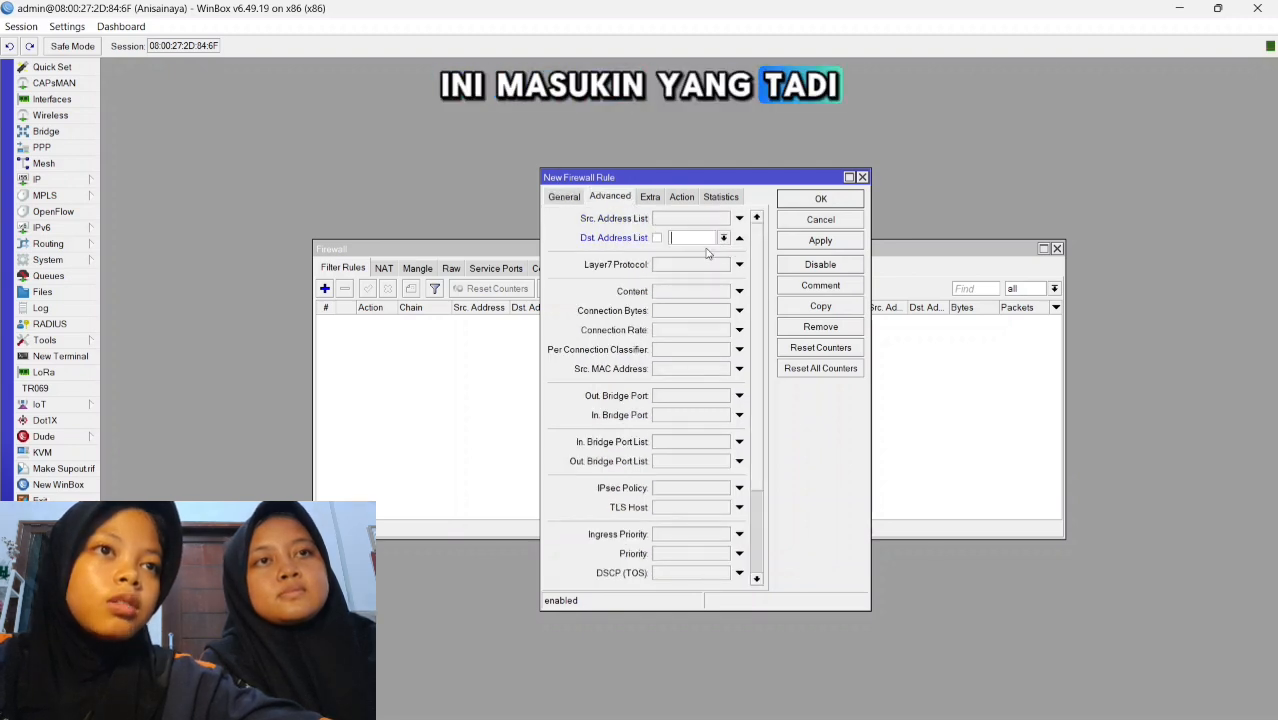
pyautogui.click(723, 238)
pyautogui.click(705, 252)
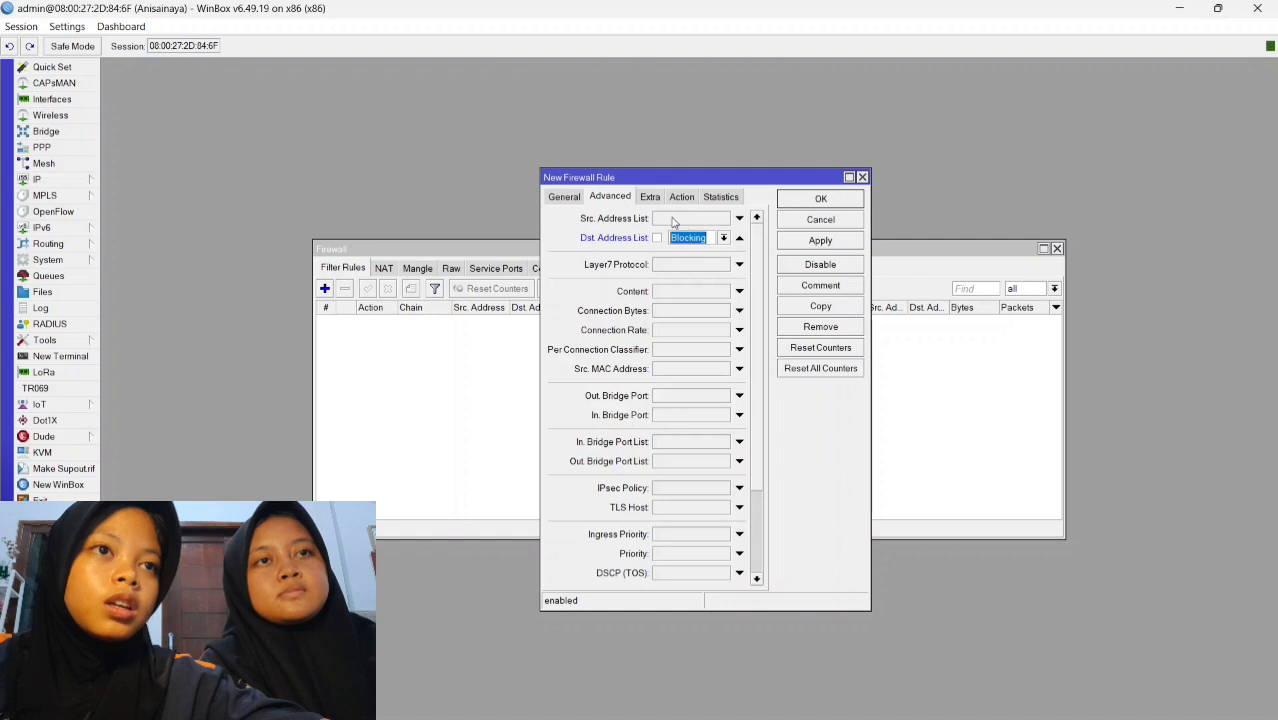
pyautogui.click(566, 197)
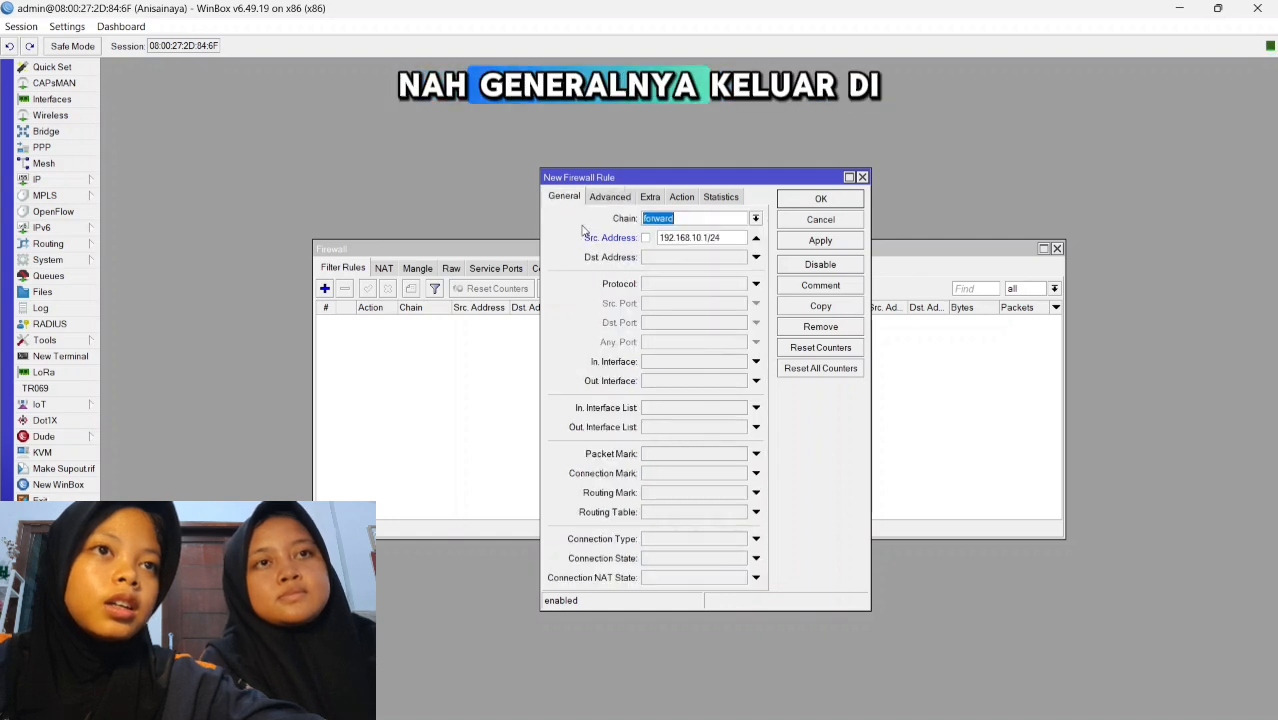
pyautogui.click(756, 381)
pyautogui.click(697, 390)
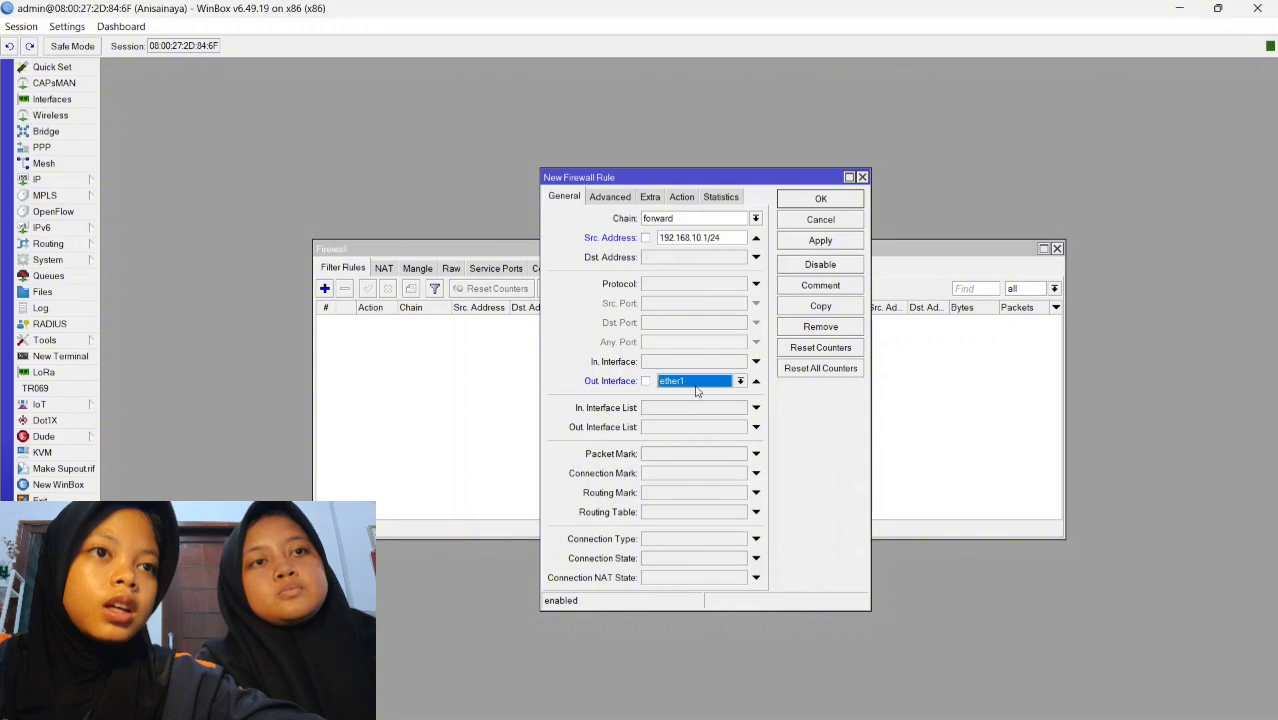
# Set the forward rule's action to drop and save the rule
pyautogui.click(679, 197)
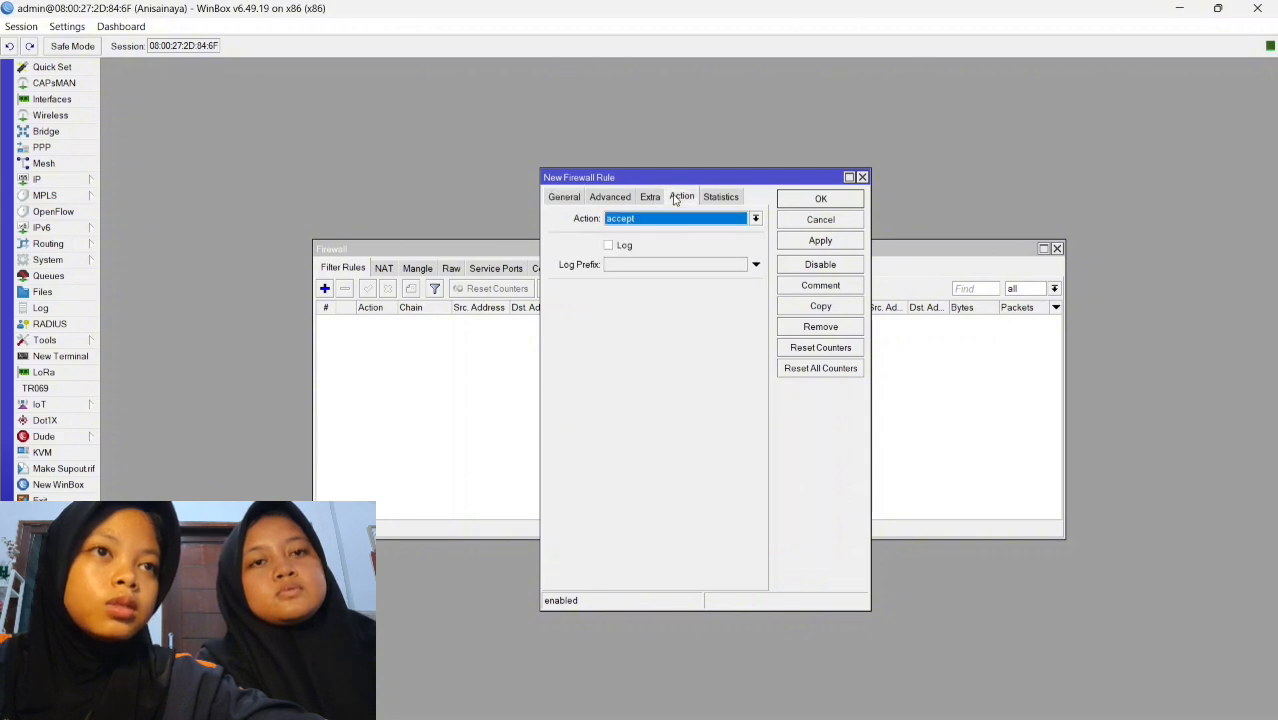
pyautogui.click(756, 218)
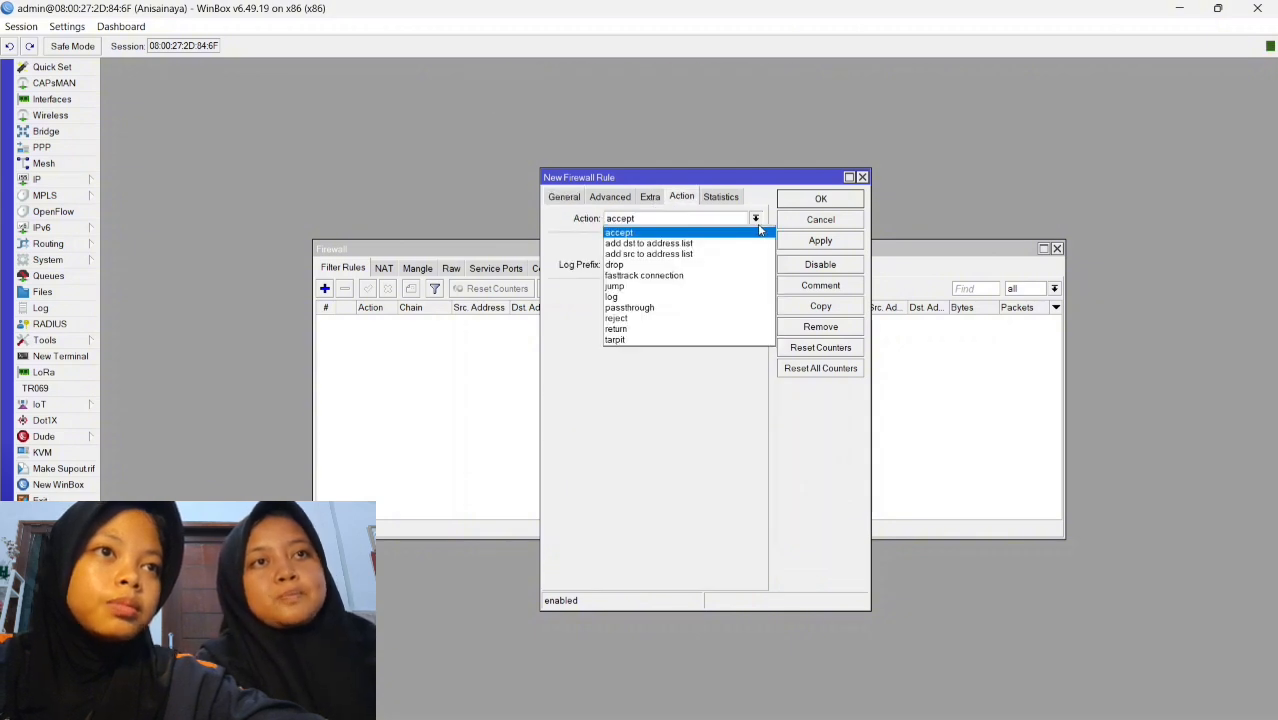
pyautogui.click(690, 264)
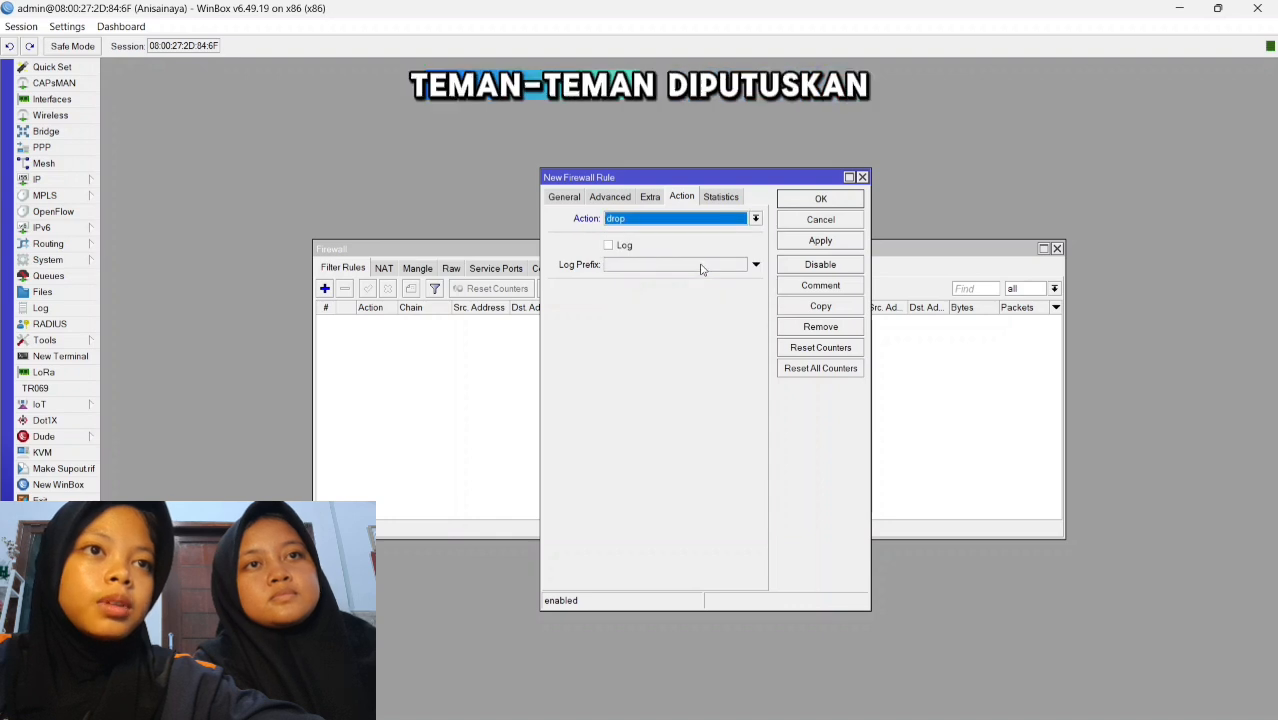
pyautogui.click(790, 241)
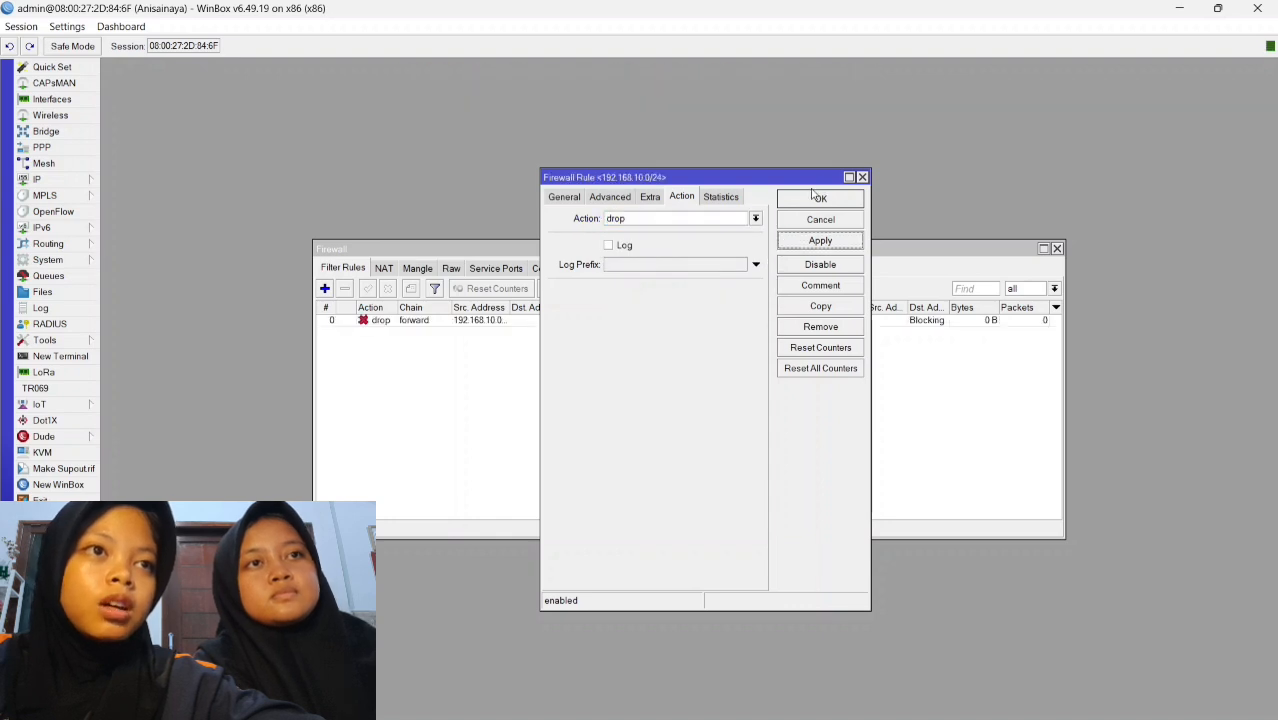
pyautogui.click(816, 198)
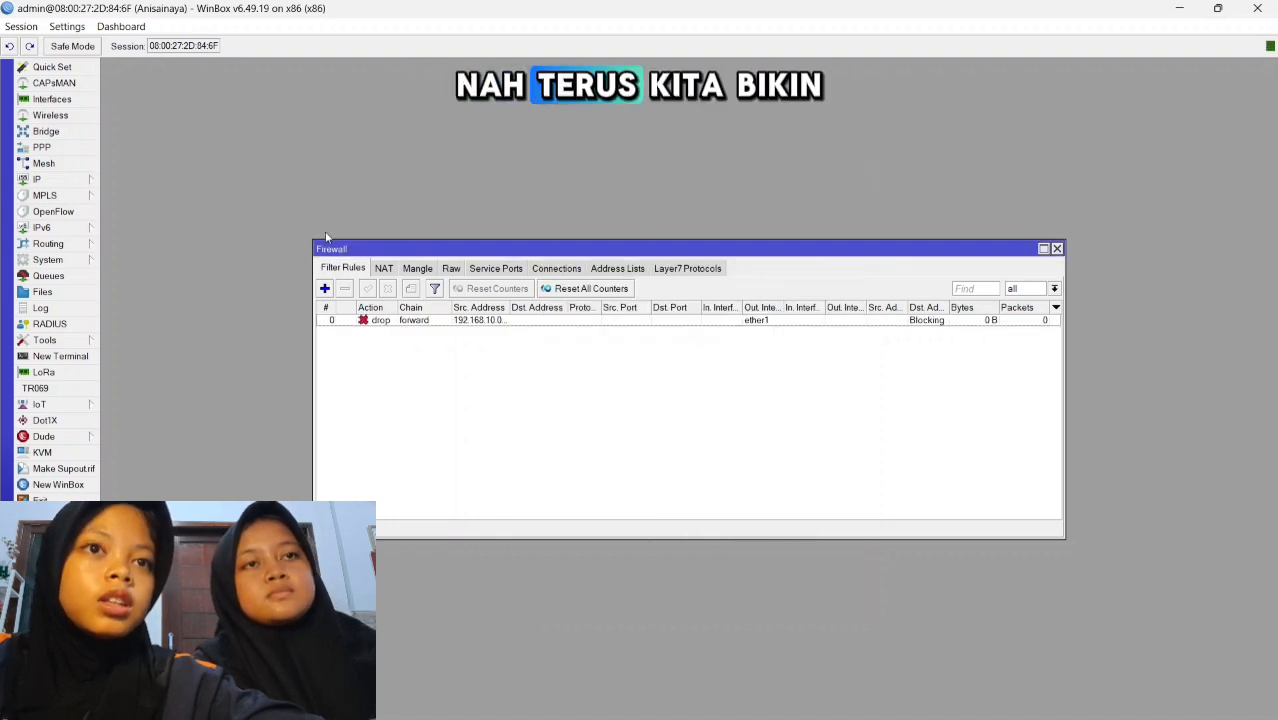
# Start a second firewall filter rule with chain input and source address 192.168.10.1/24
pyautogui.click(325, 288)
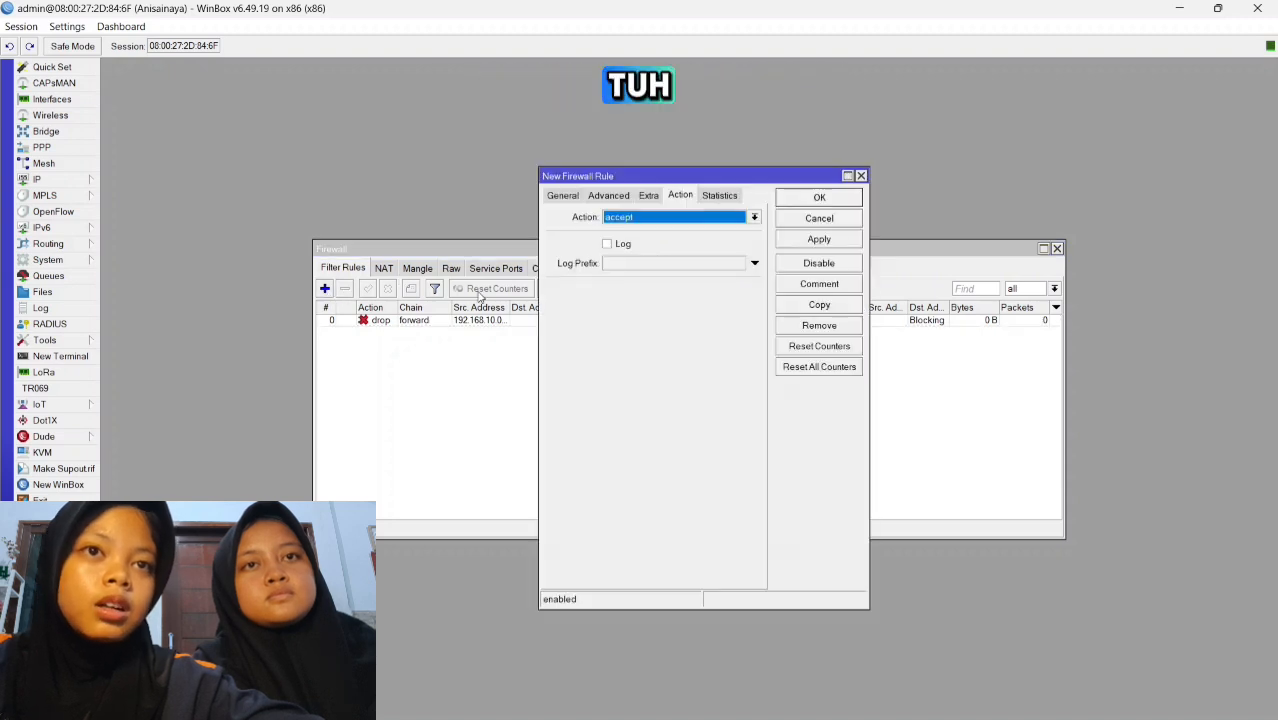
pyautogui.click(563, 196)
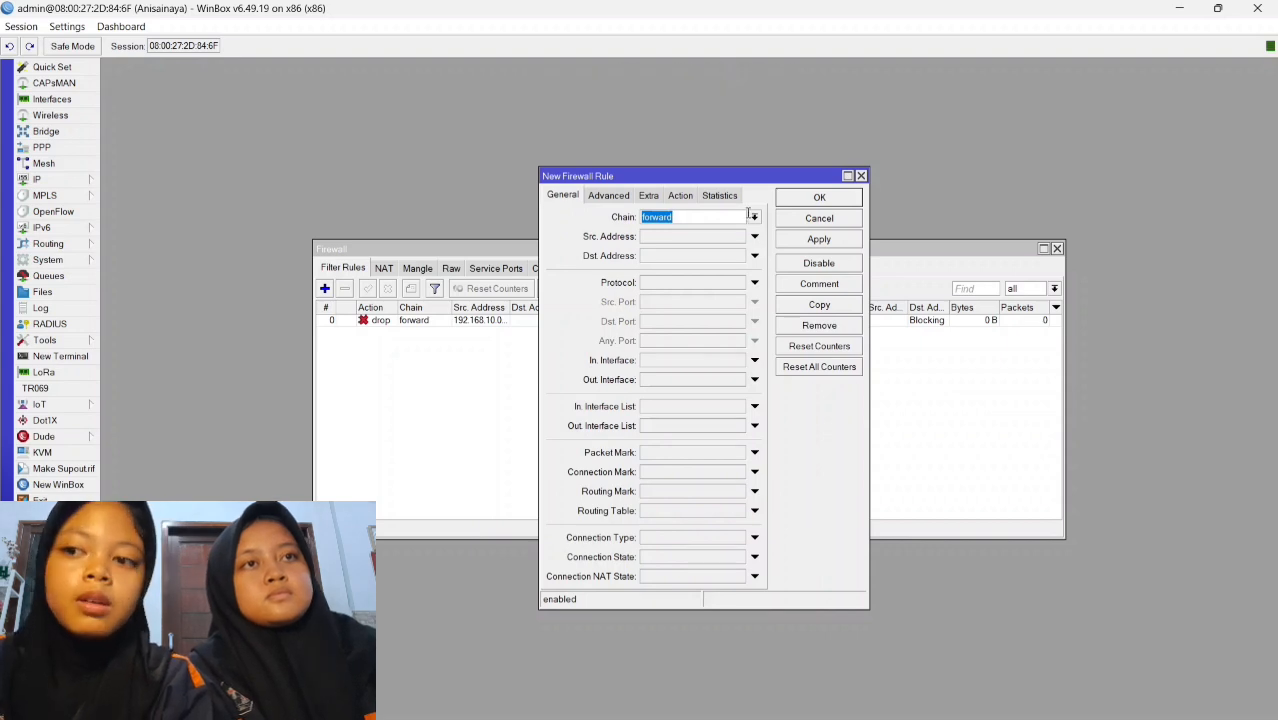
pyautogui.click(754, 217)
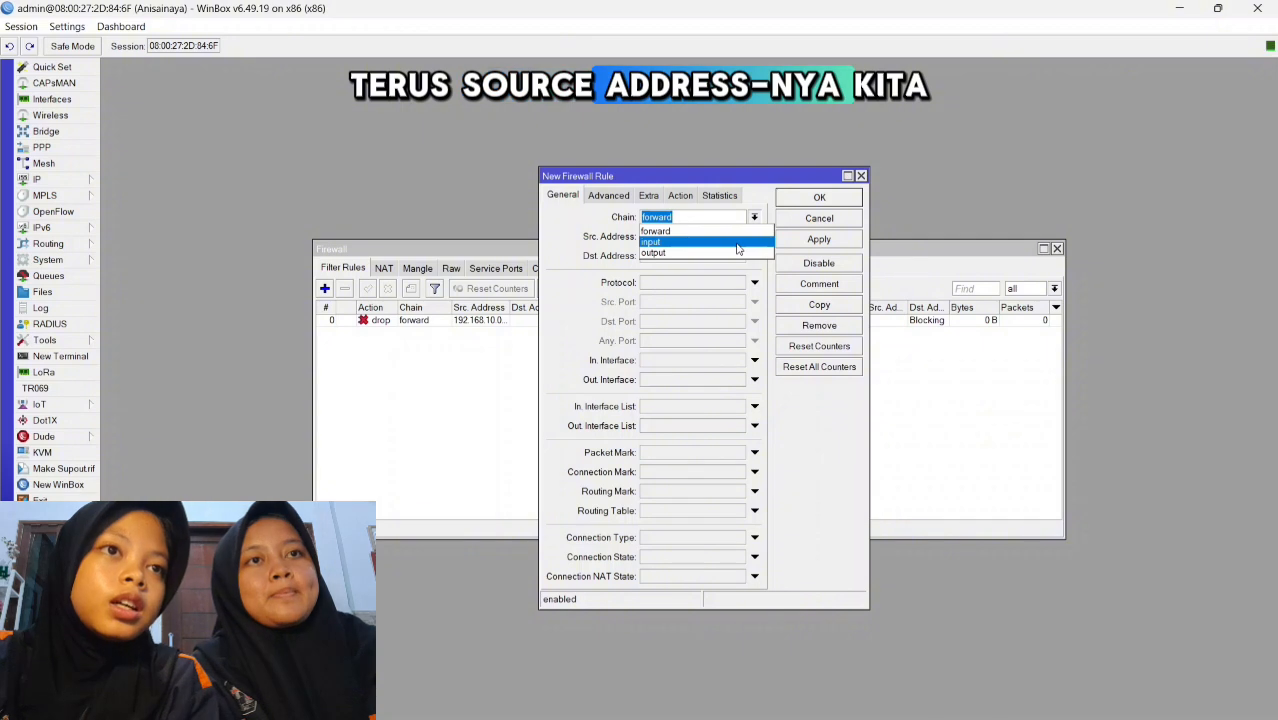
pyautogui.click(737, 244)
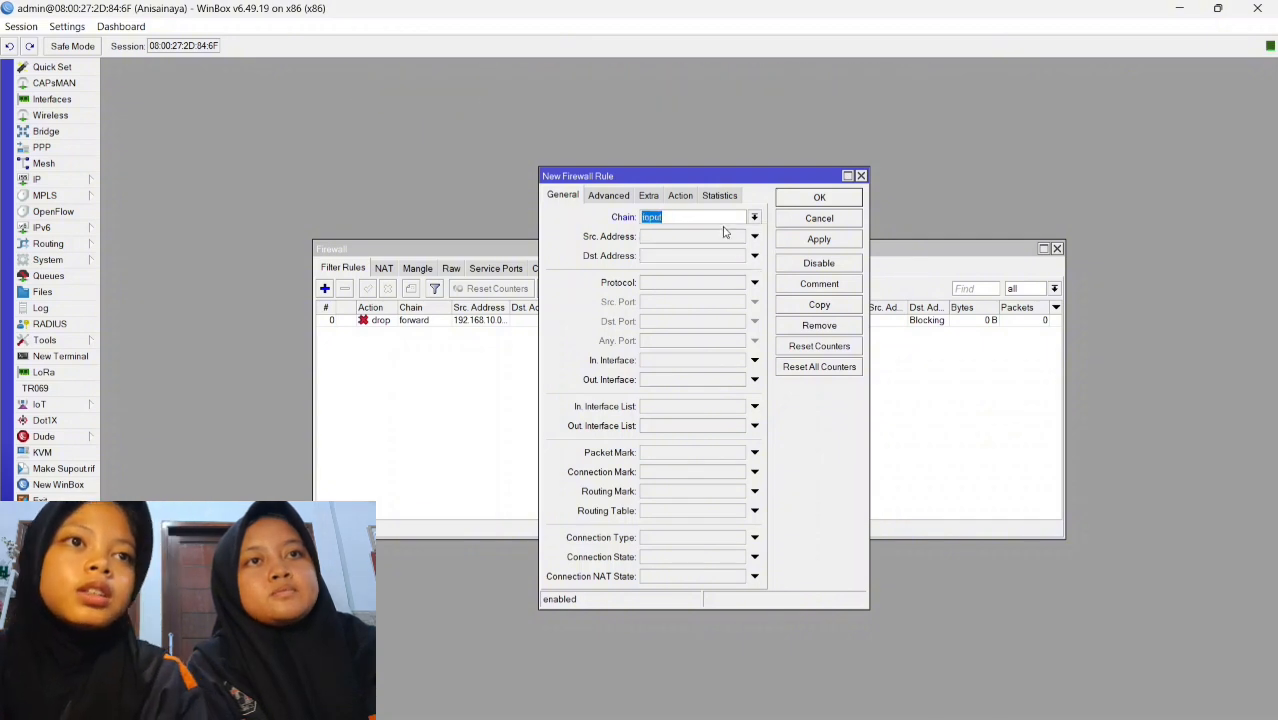
pyautogui.click(724, 237)
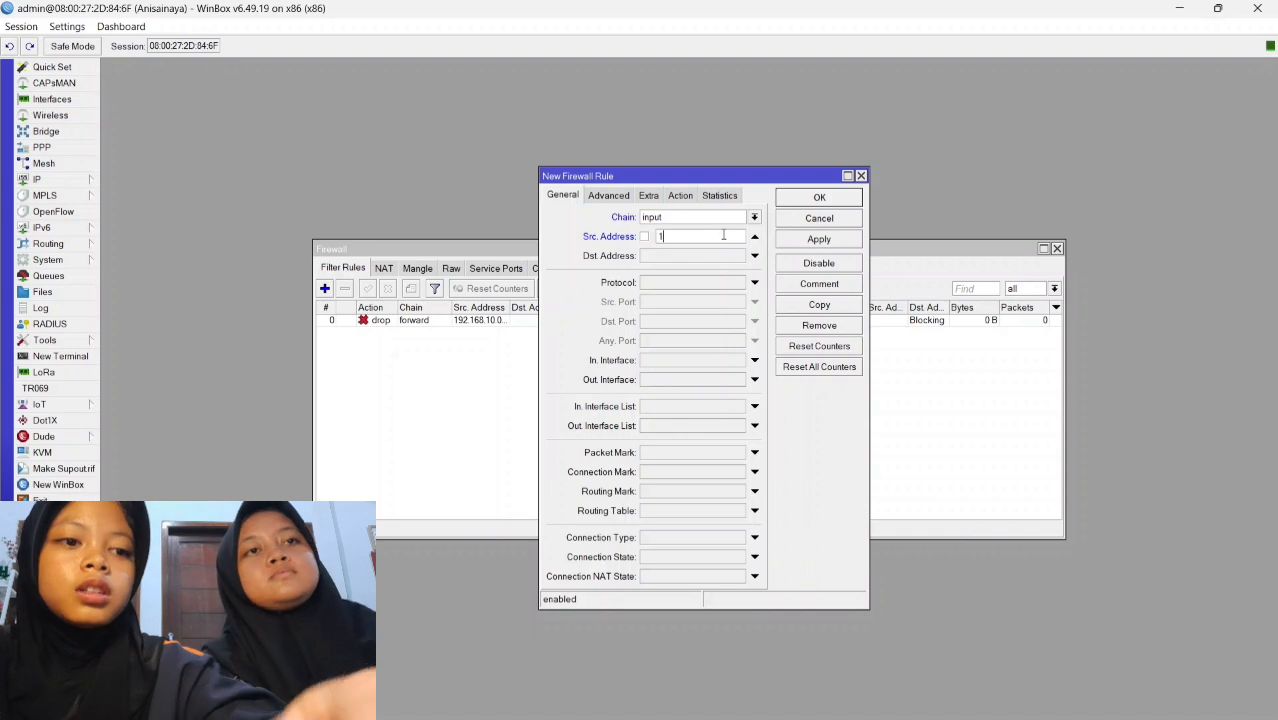
pyautogui.write('192.1')
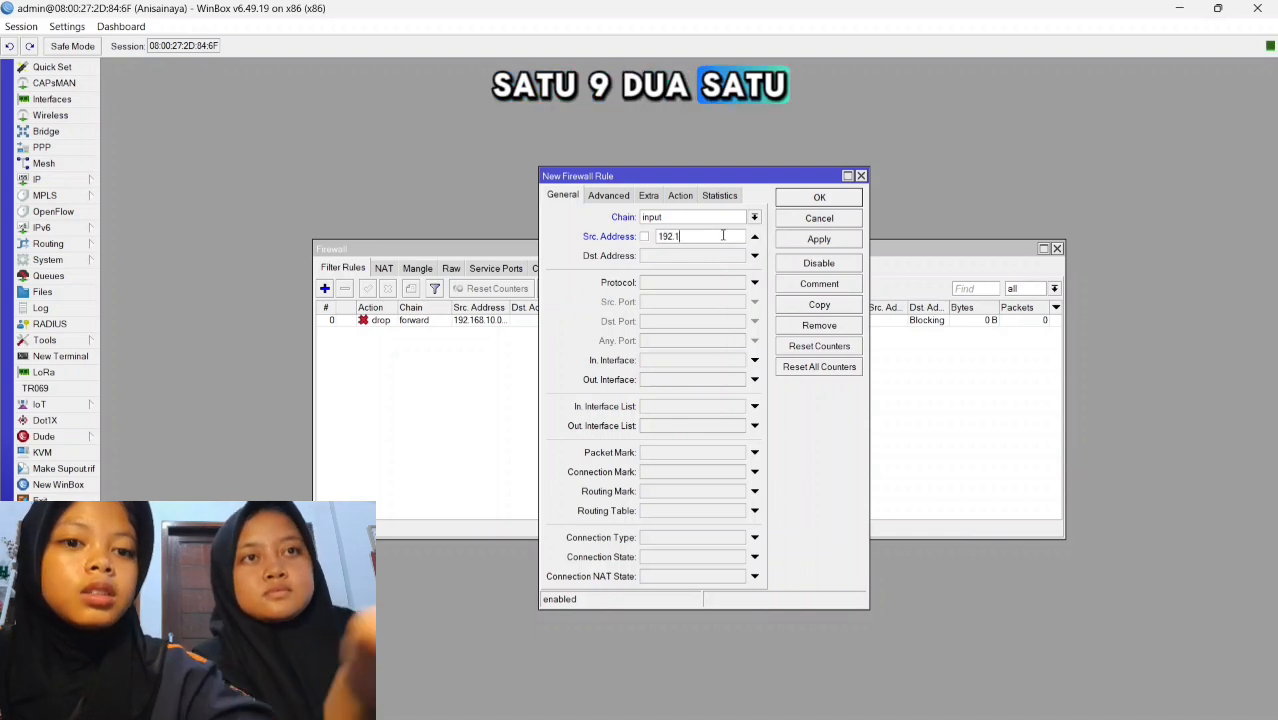
pyautogui.write('68.10')
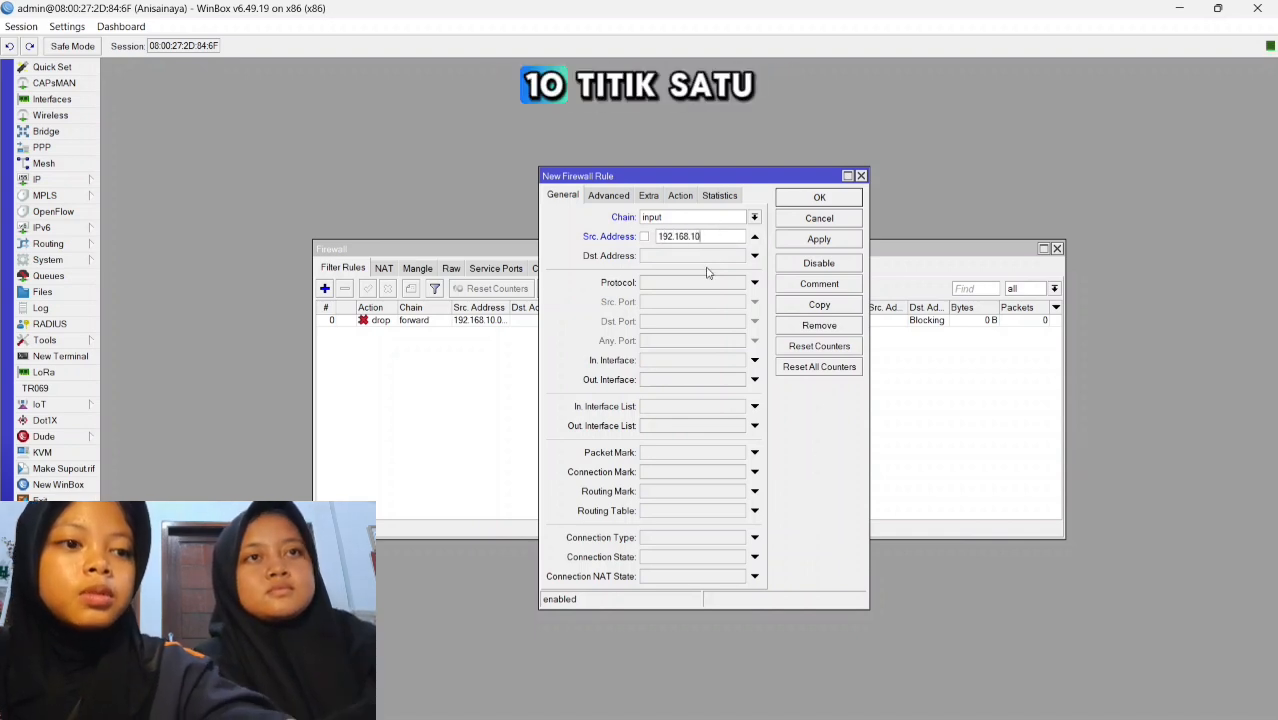
pyautogui.write('.1/24')
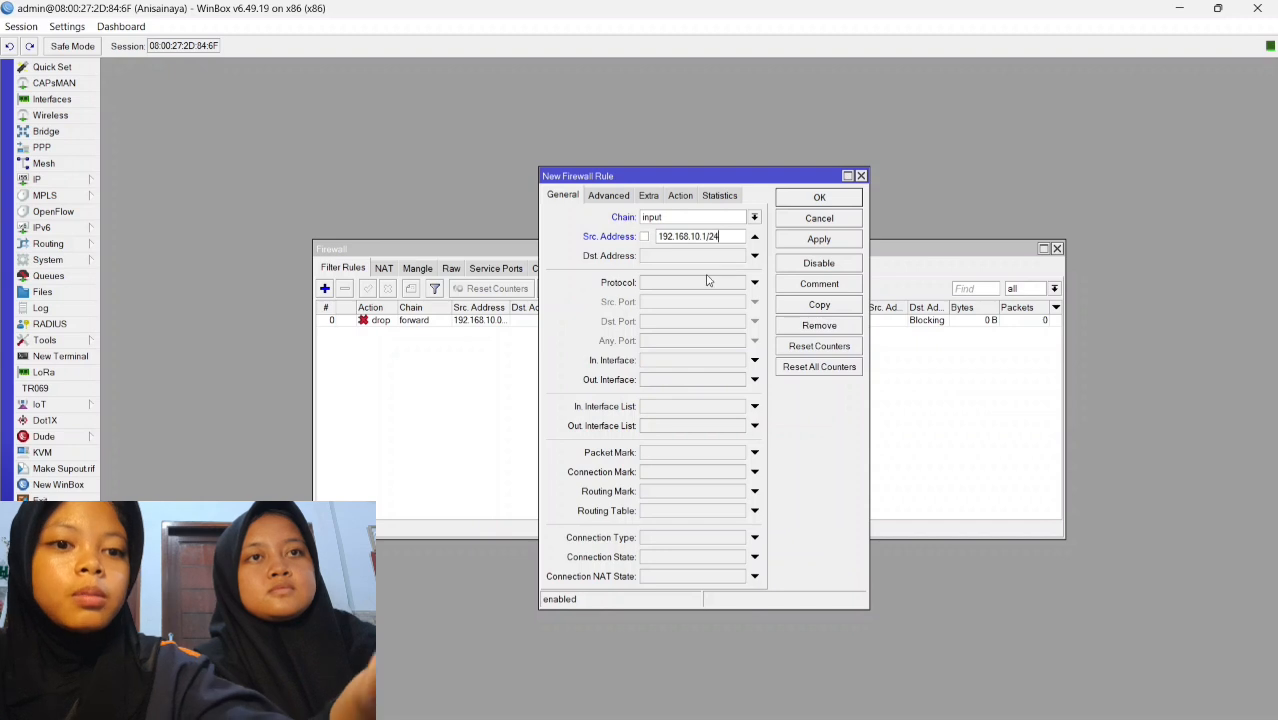
# Set the input rule's protocol to icmp and its action to drop, and save the rule
pyautogui.click(655, 286)
pyautogui.write('i')
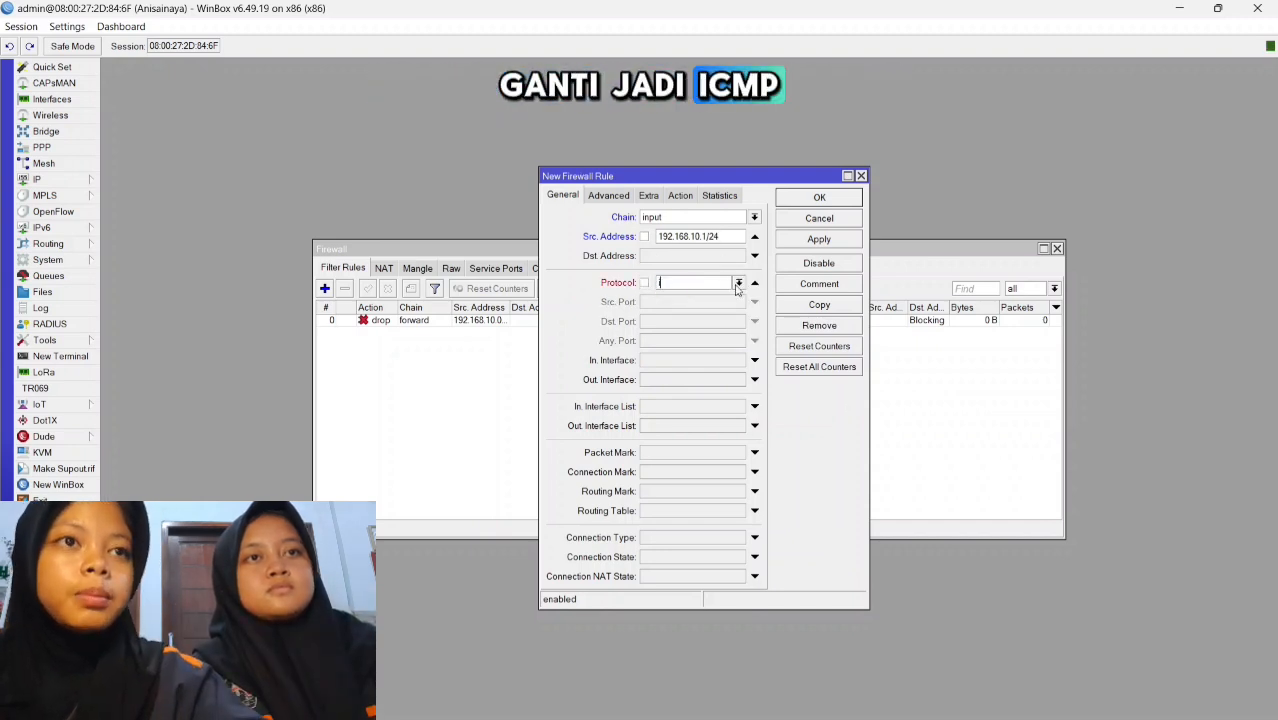
pyautogui.click(737, 286)
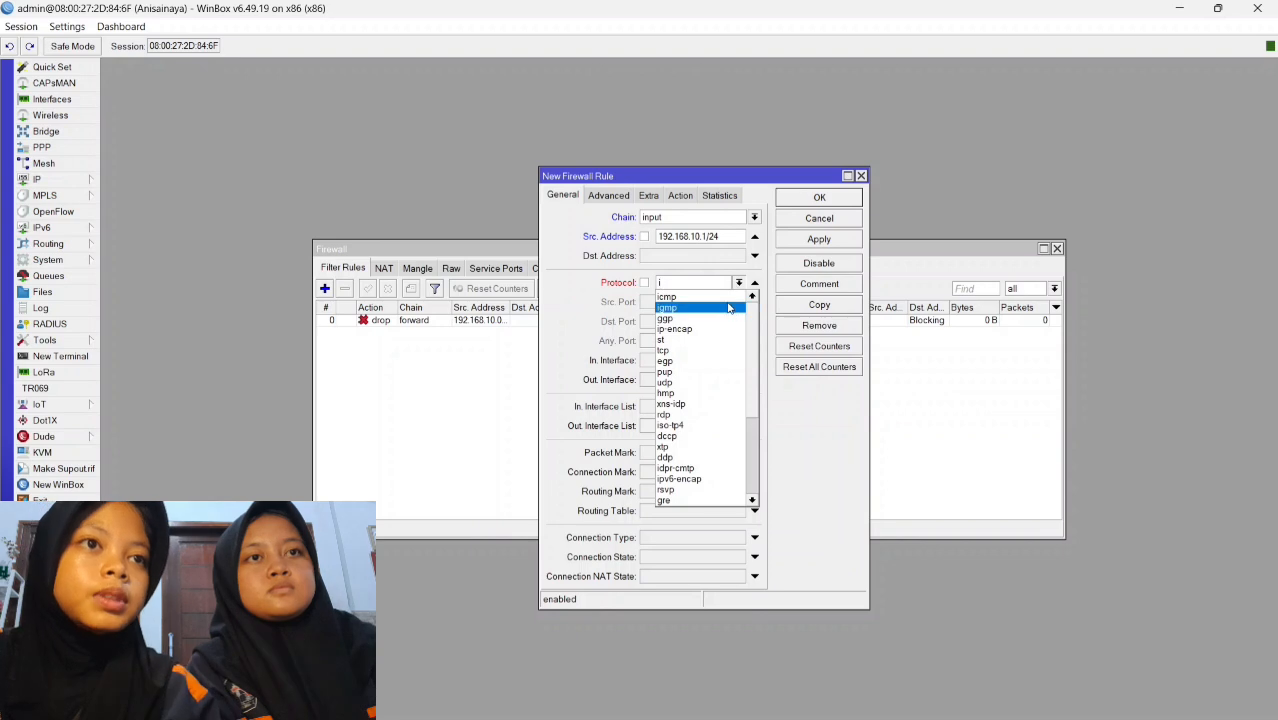
pyautogui.click(727, 298)
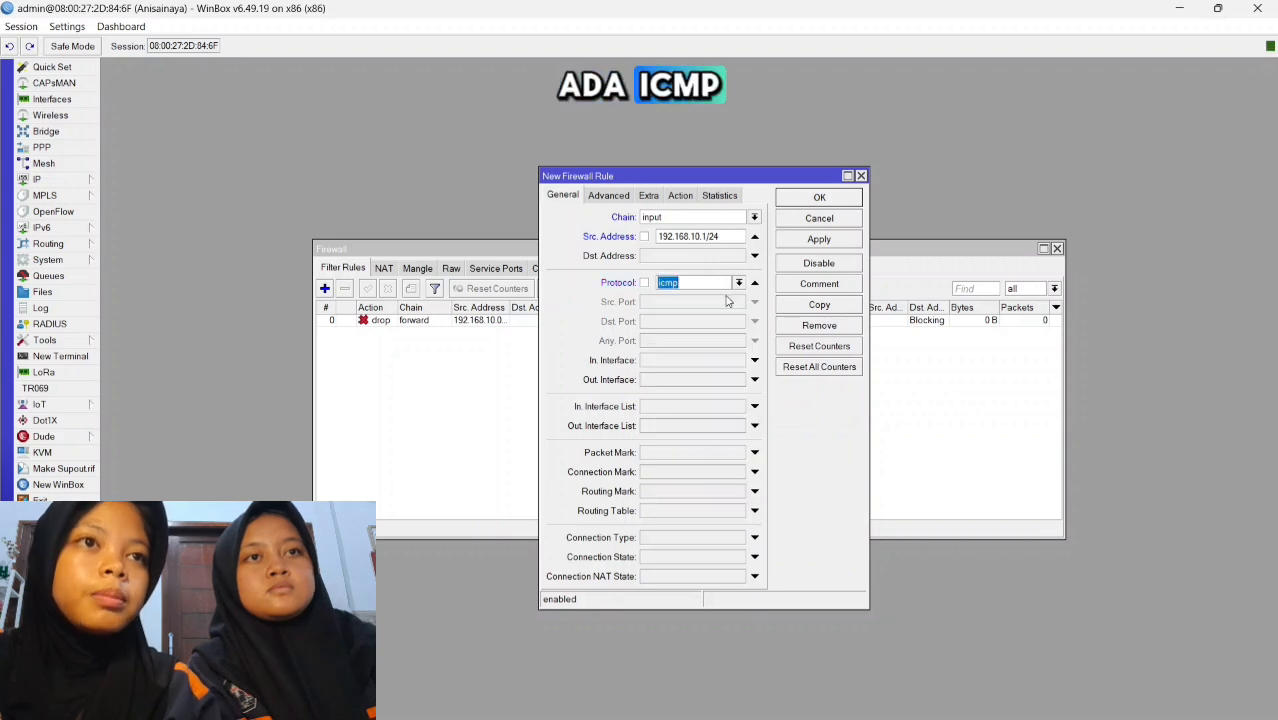
pyautogui.click(679, 196)
pyautogui.click(677, 219)
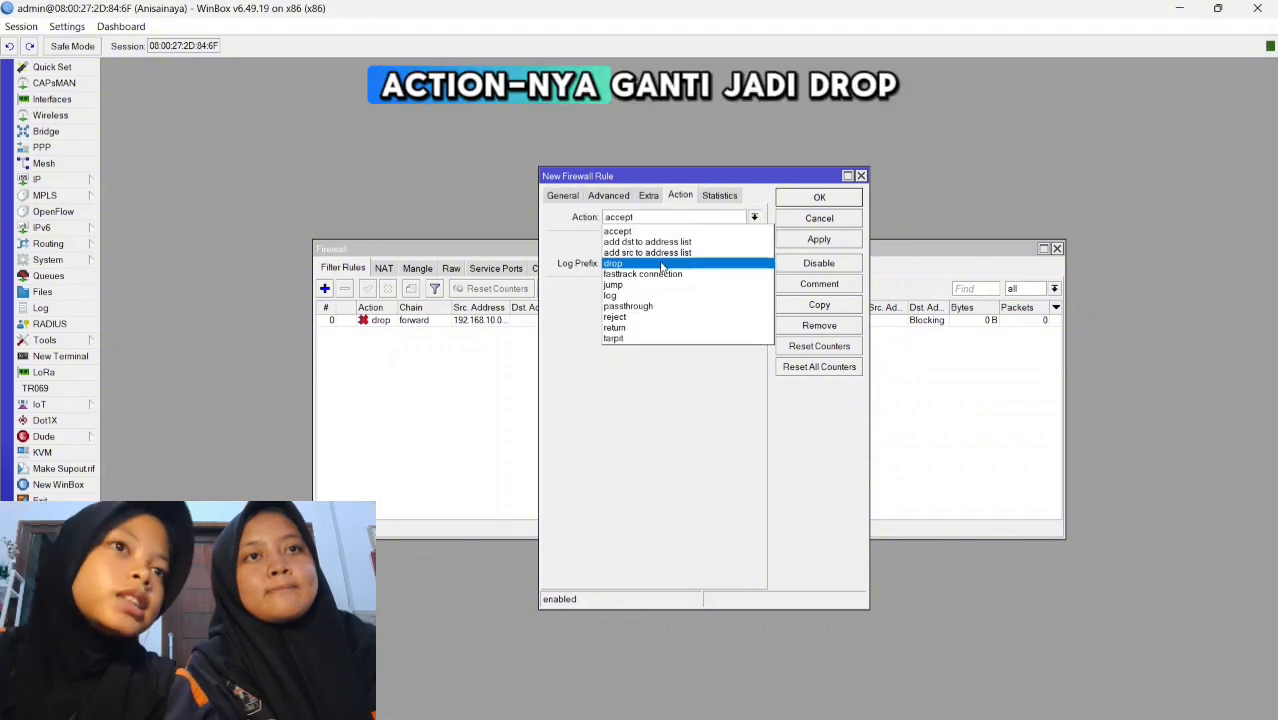
pyautogui.click(659, 264)
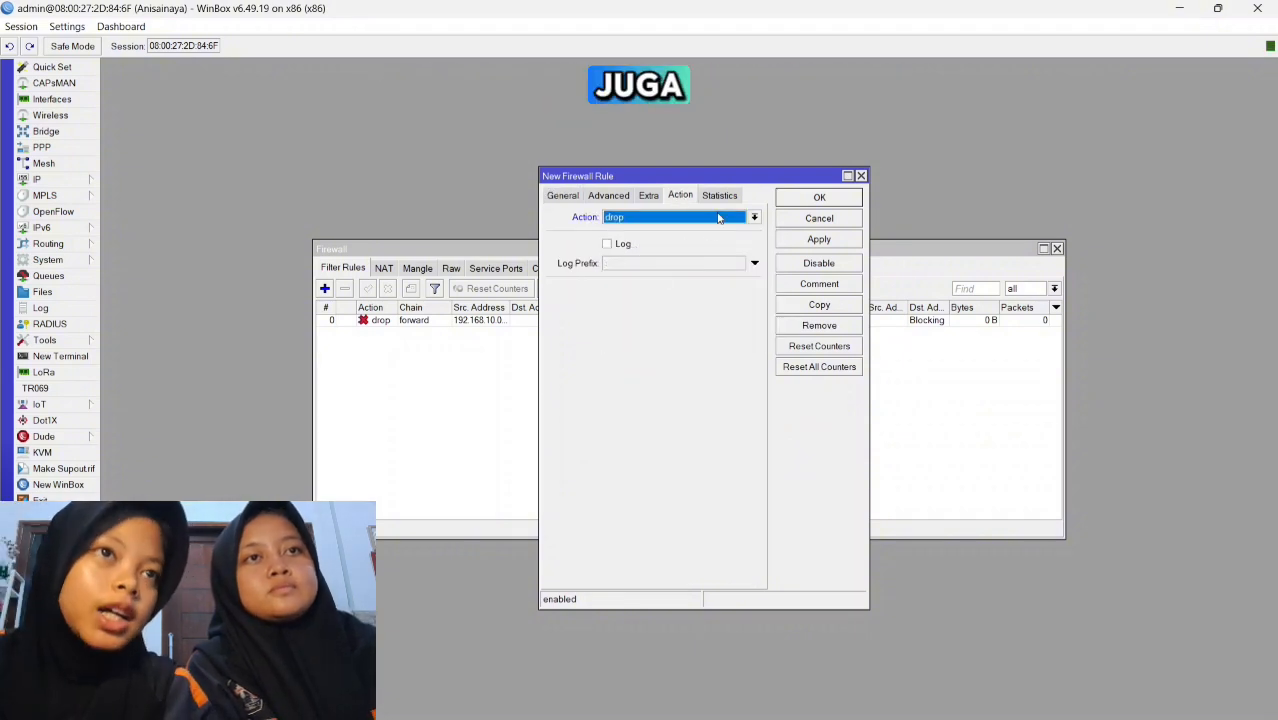
pyautogui.click(816, 240)
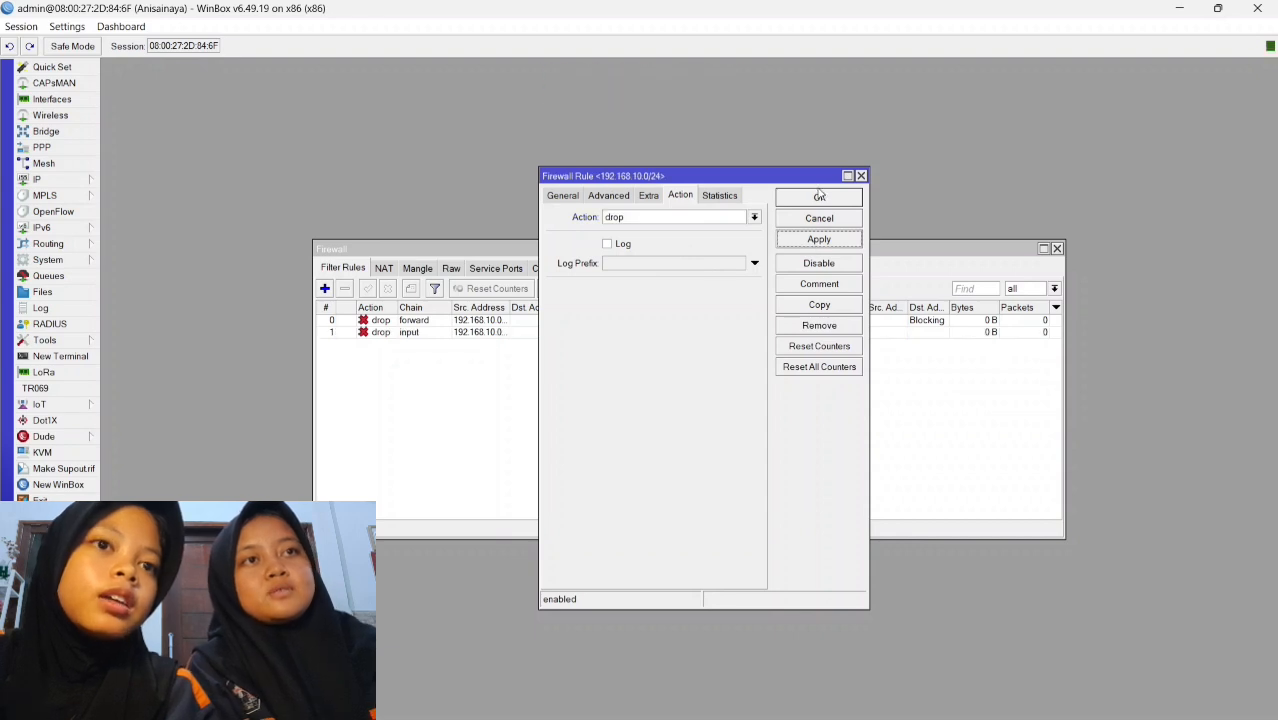
pyautogui.click(819, 196)
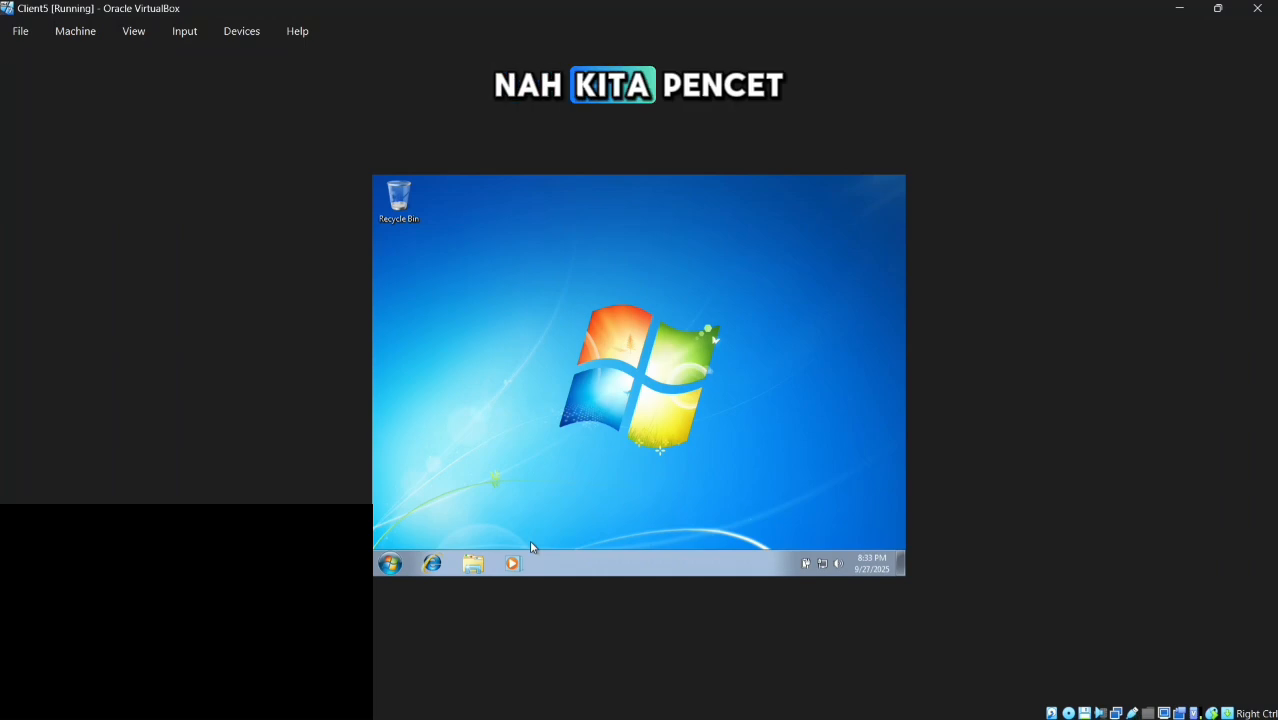
# Open a command prompt in Client5 and renew its IP configuration with ipconfig /renew
pyautogui.press('super+r')
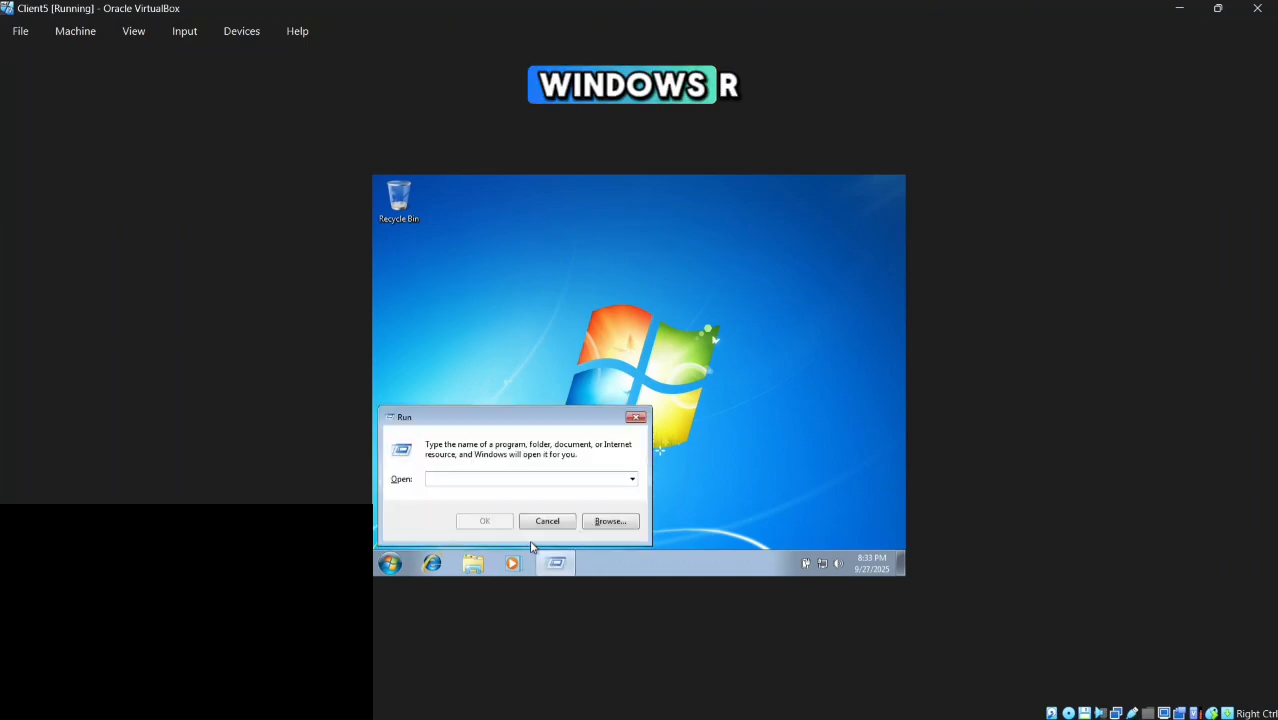
pyautogui.write('cmd')
pyautogui.press('Return')
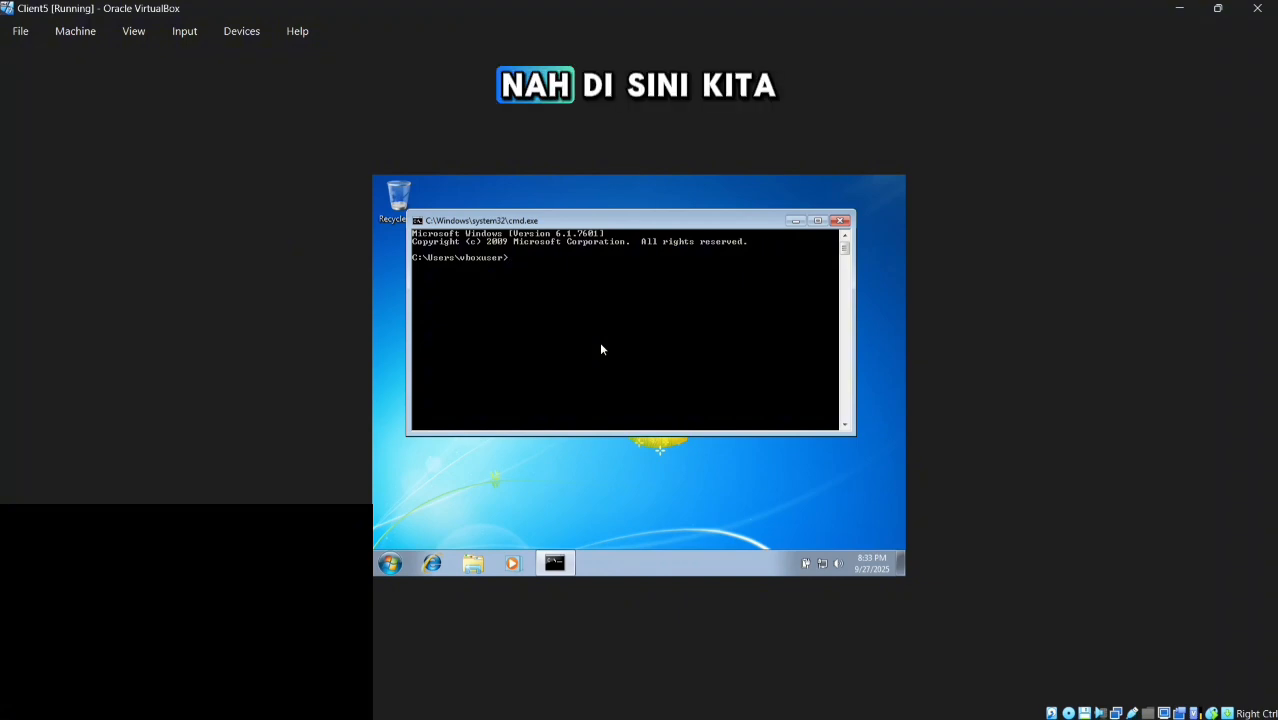
pyautogui.write('ipconfig')
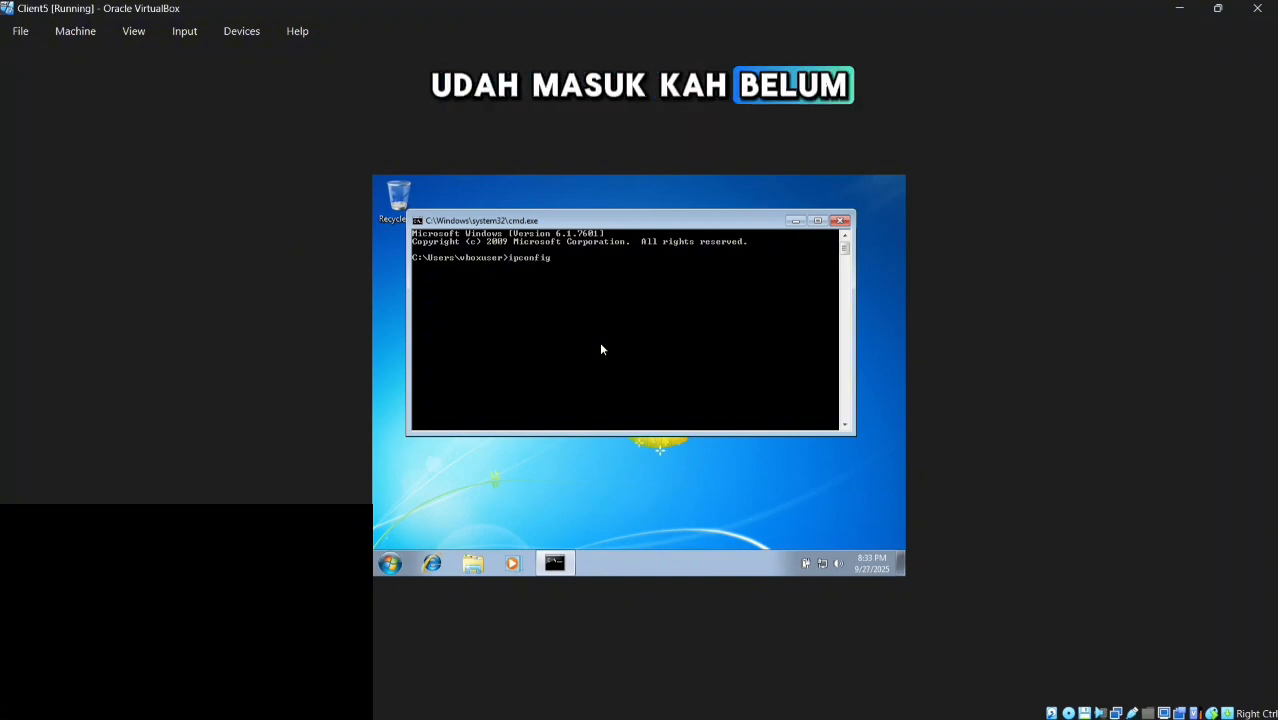
pyautogui.write(' /renew')
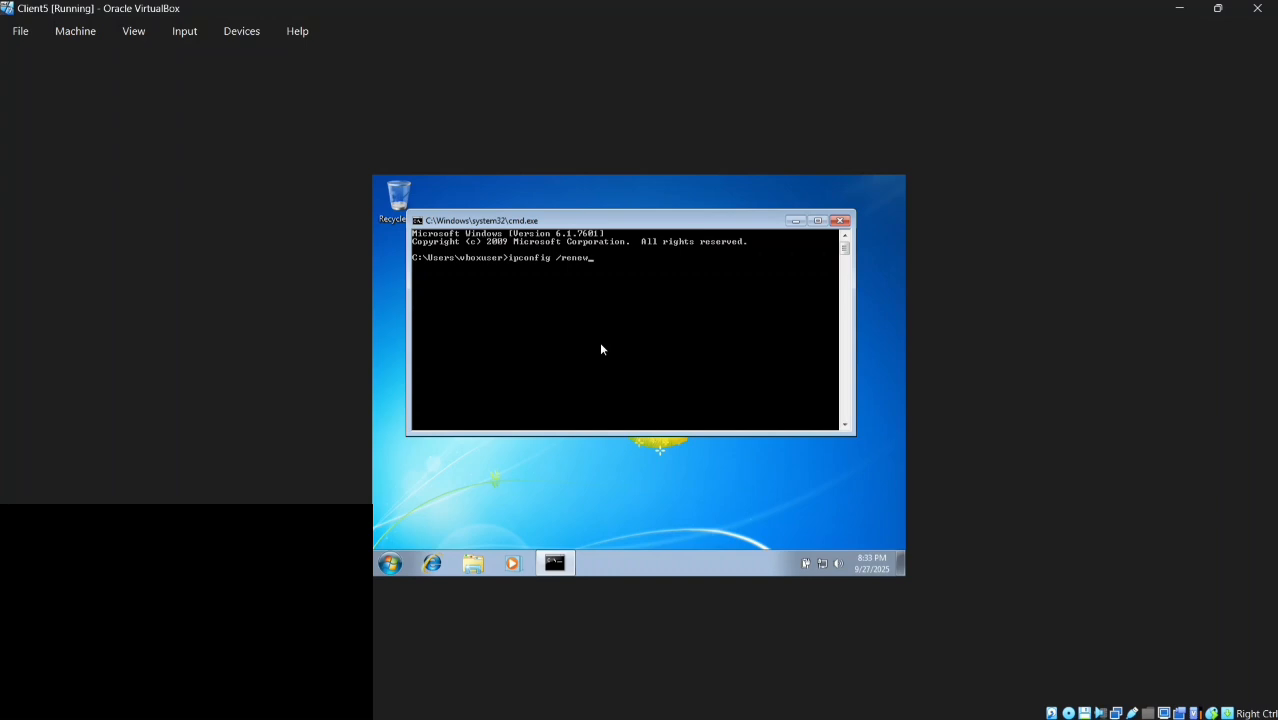
pyautogui.press('Return')
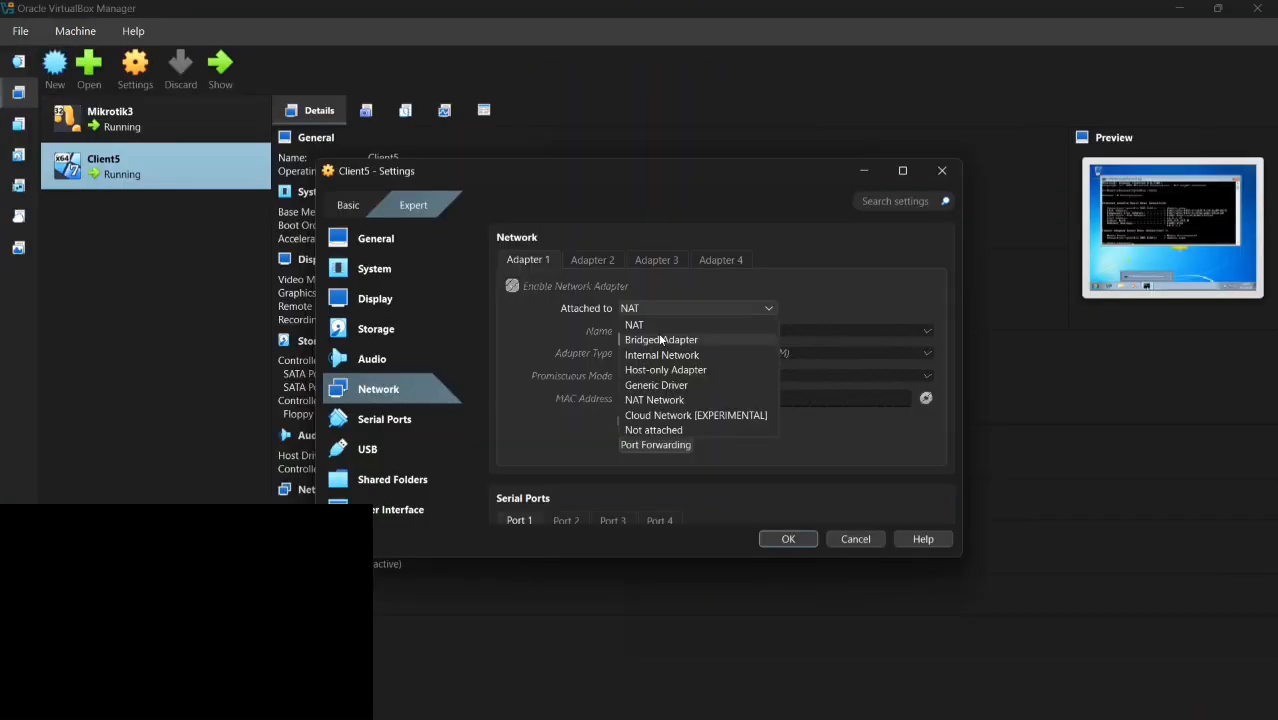
# Attach Client5's Adapter 1 to Bridged Adapter and power off the Client5 virtual machine
pyautogui.click(658, 332)
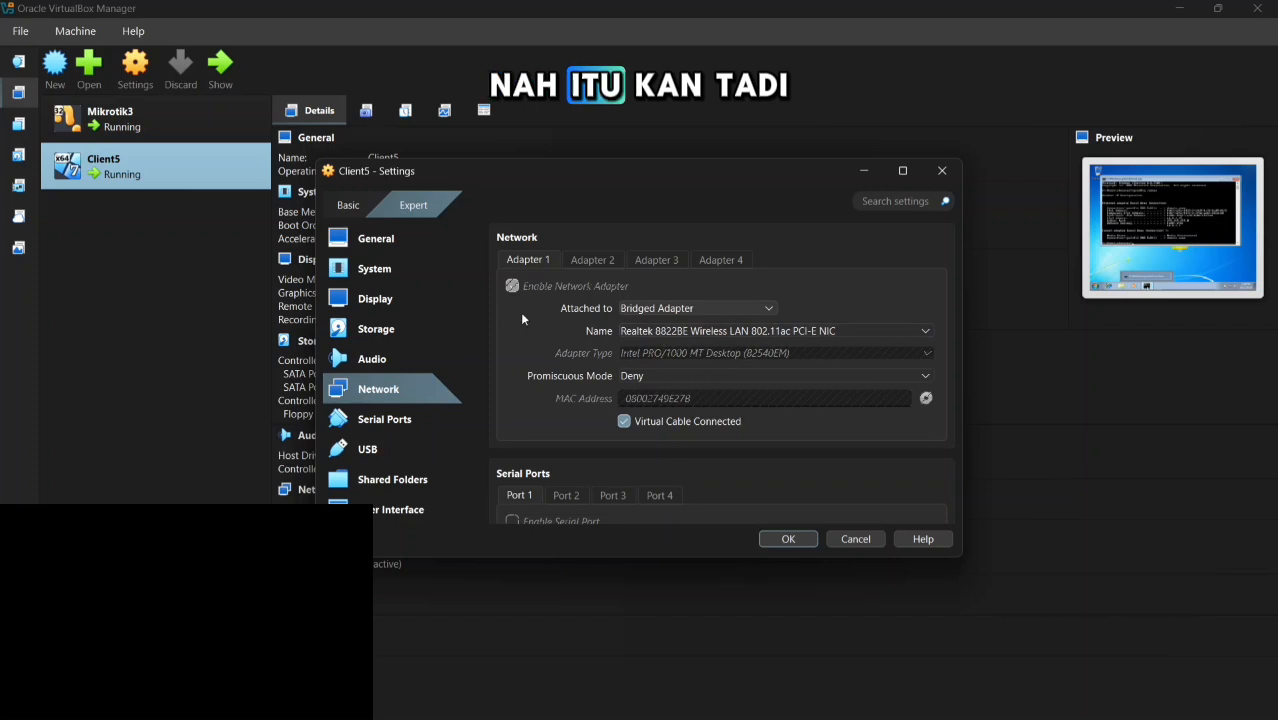
pyautogui.click(147, 177)
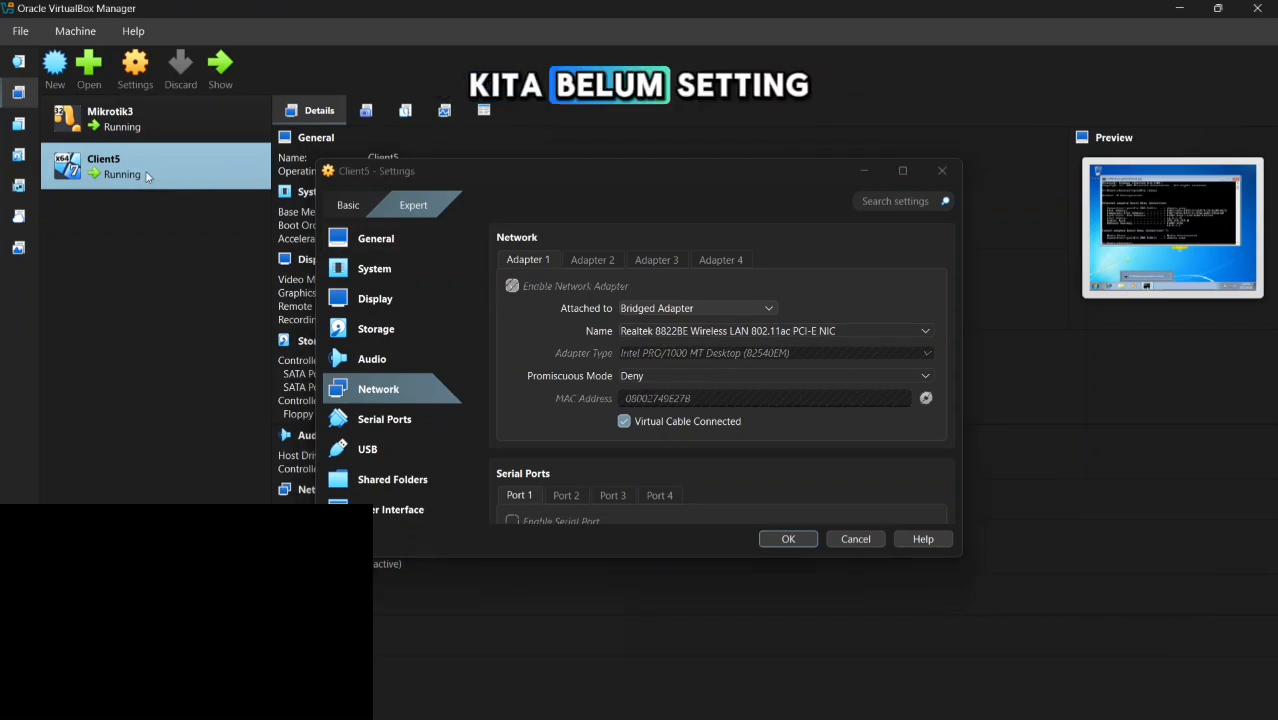
pyautogui.rightClick(147, 177)
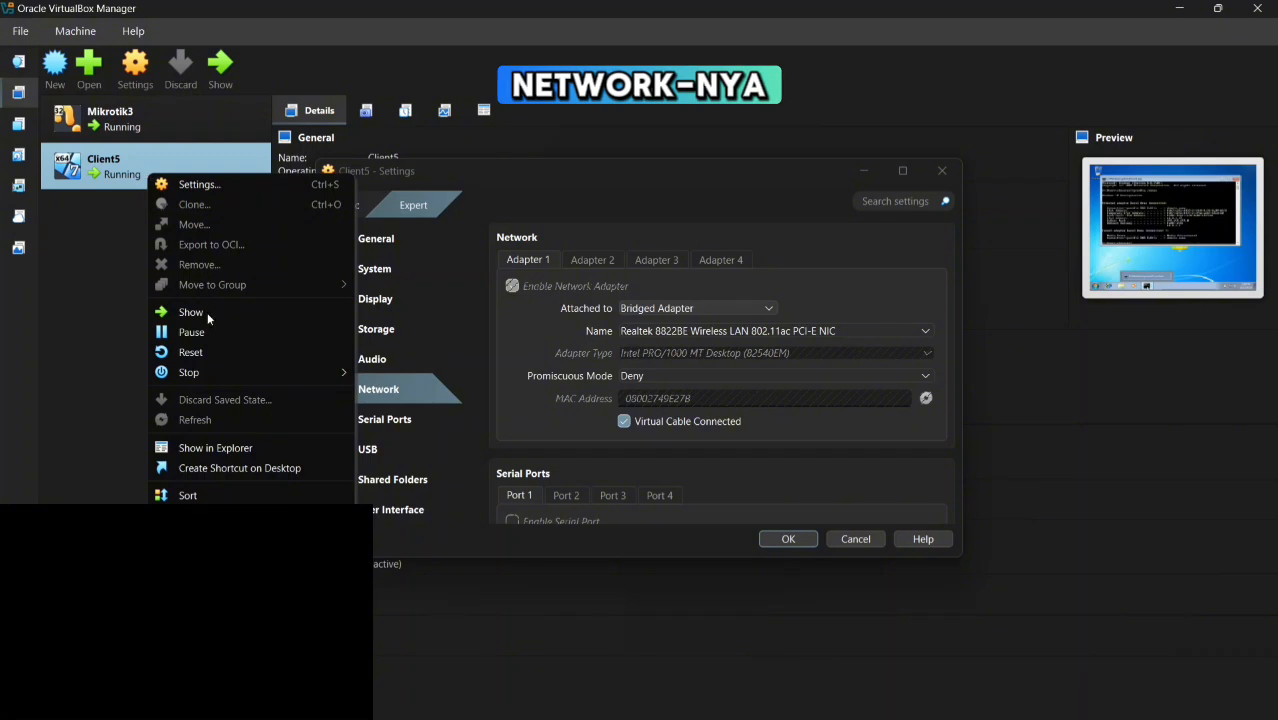
pyautogui.moveTo(239, 372)
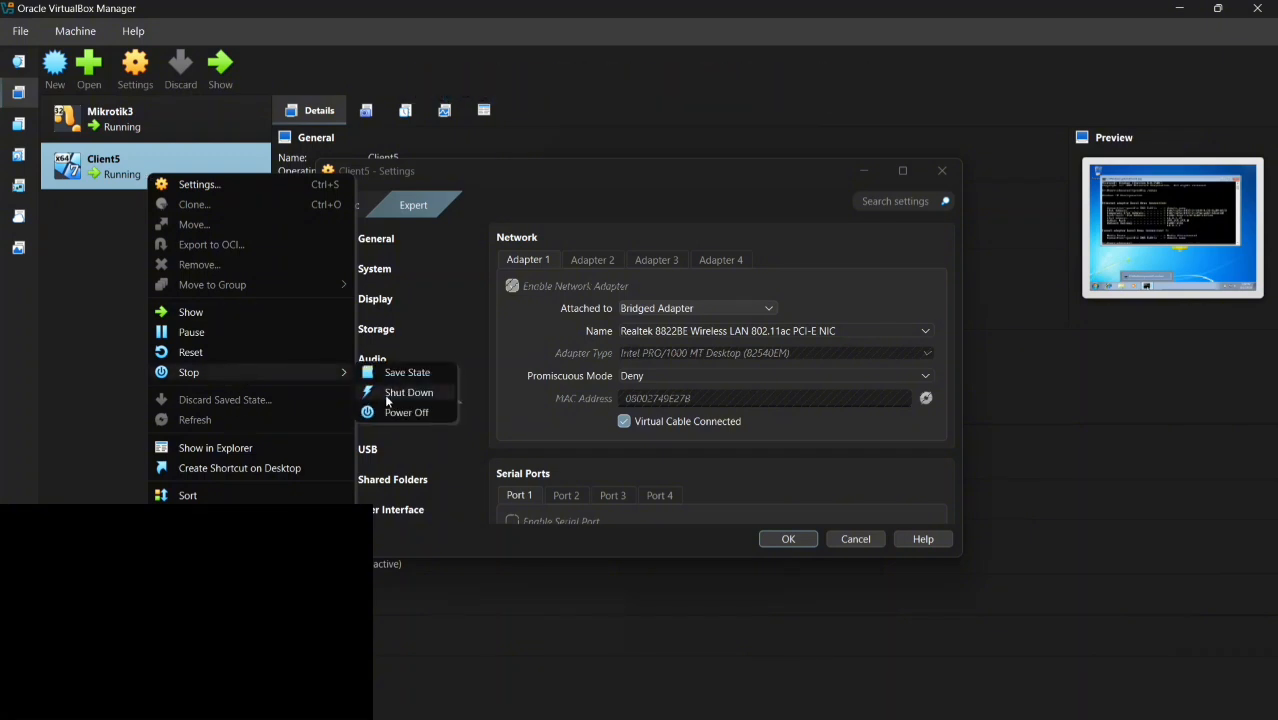
pyautogui.click(402, 417)
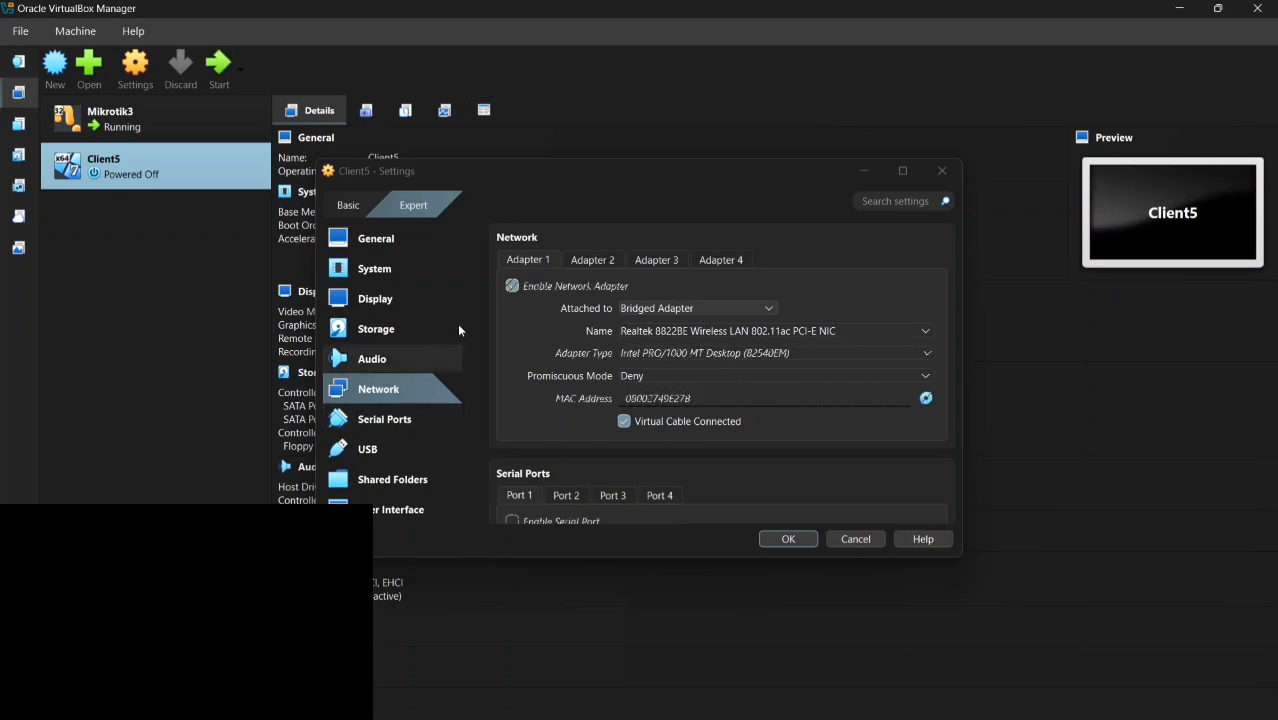
# Attach Client5's Adapter 1 to Internal Network ether2 with promiscuous mode Allow All, and save the settings
pyautogui.click(648, 312)
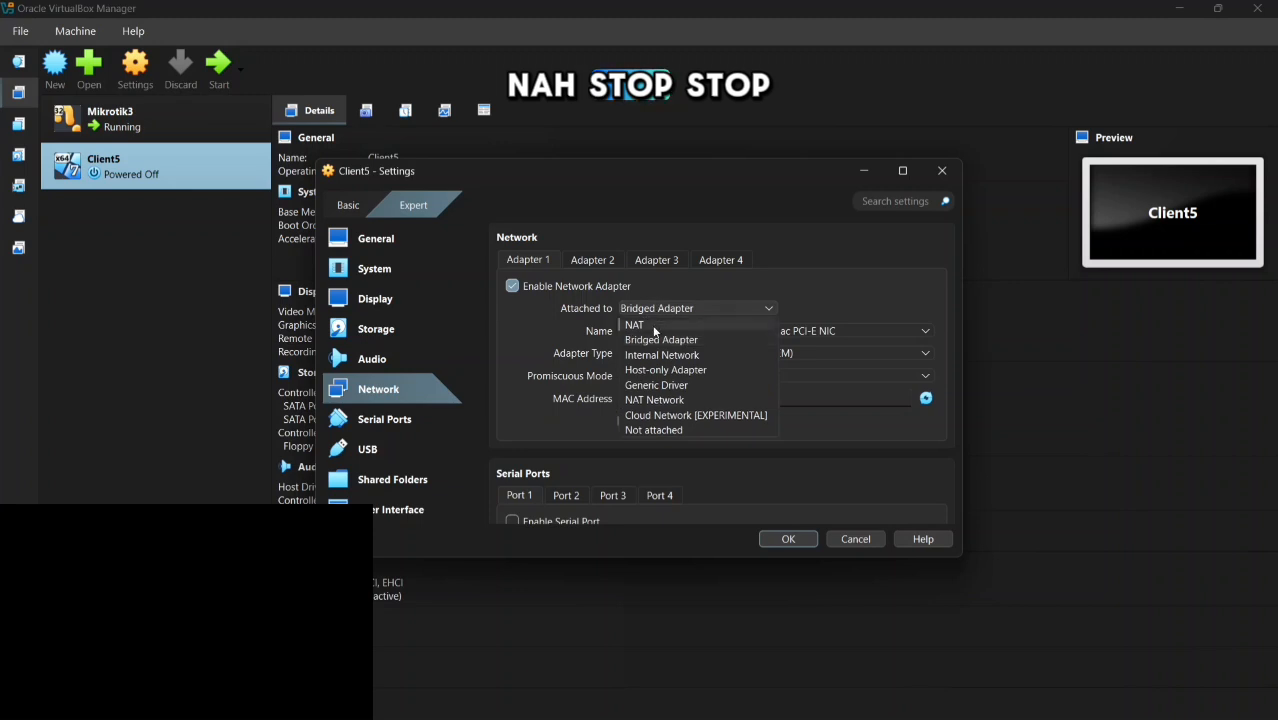
pyautogui.click(650, 356)
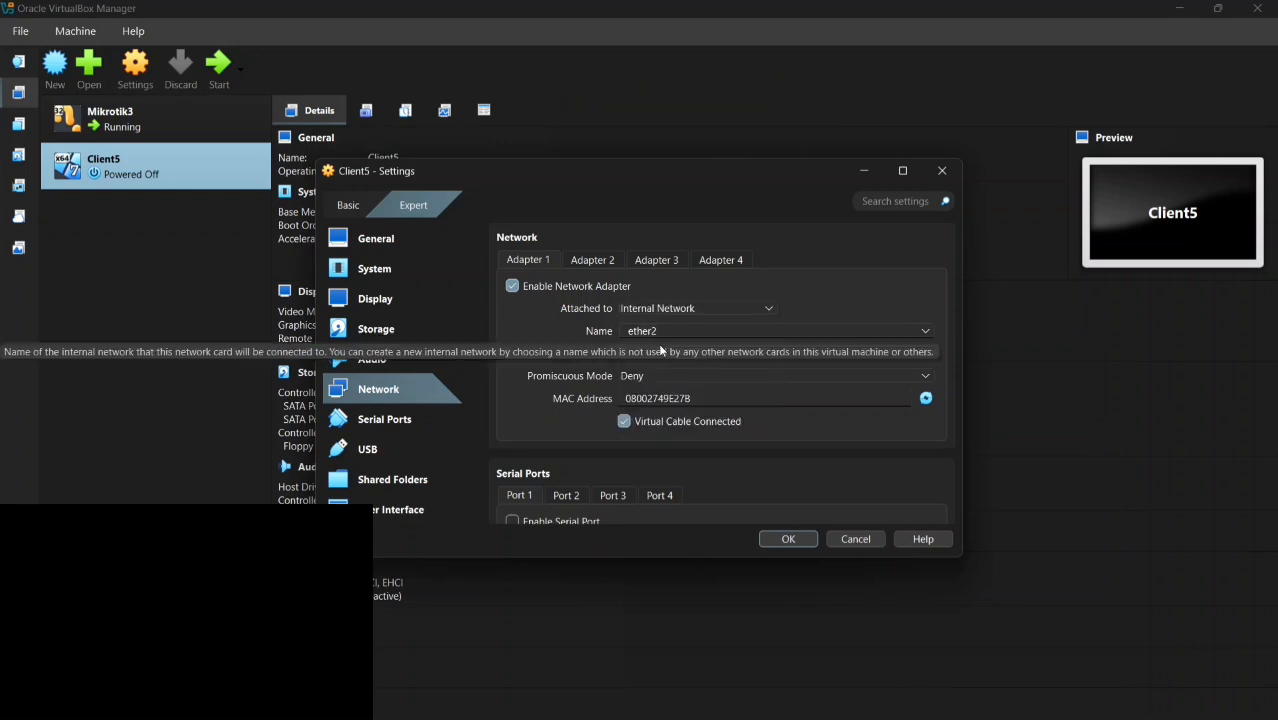
pyautogui.click(650, 376)
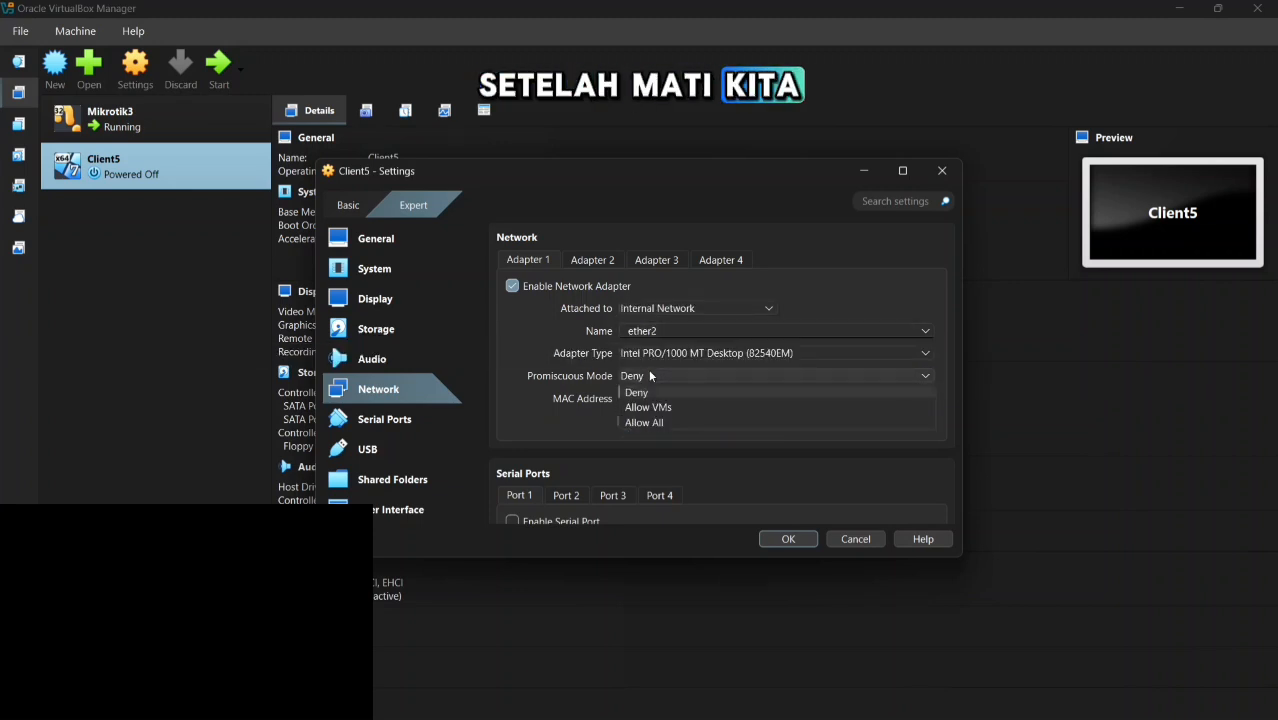
pyautogui.click(641, 424)
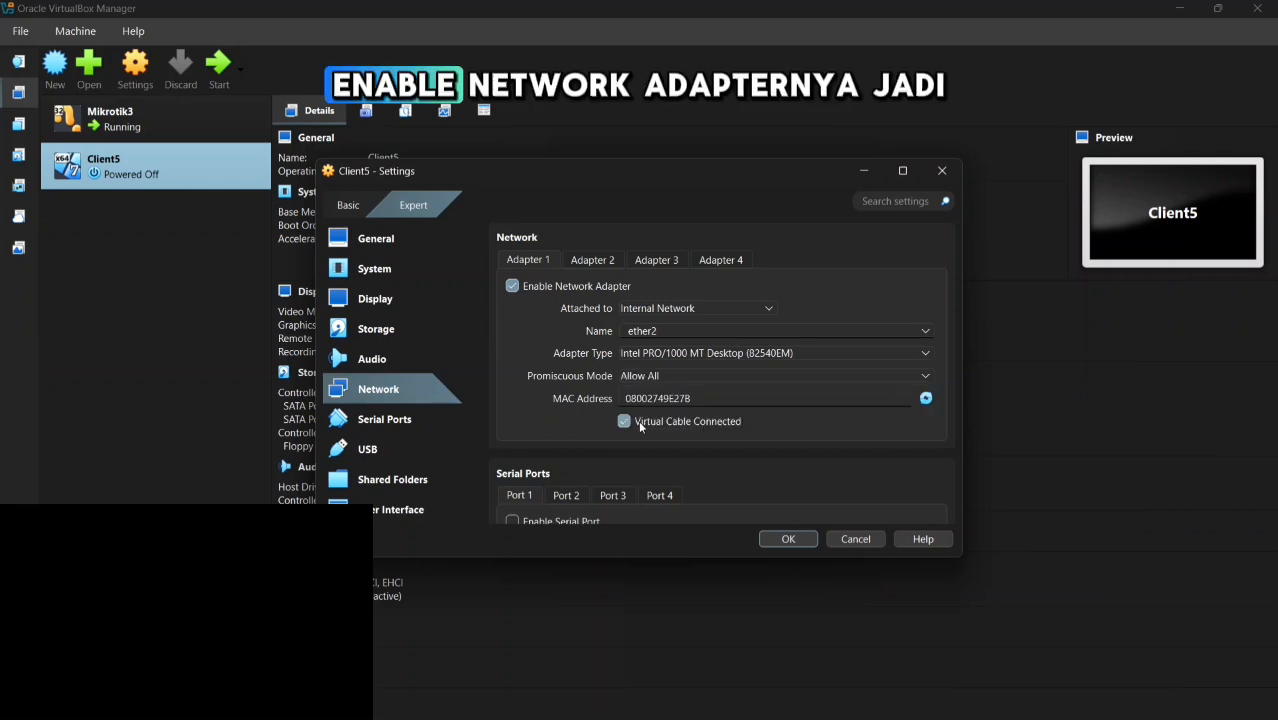
pyautogui.click(786, 539)
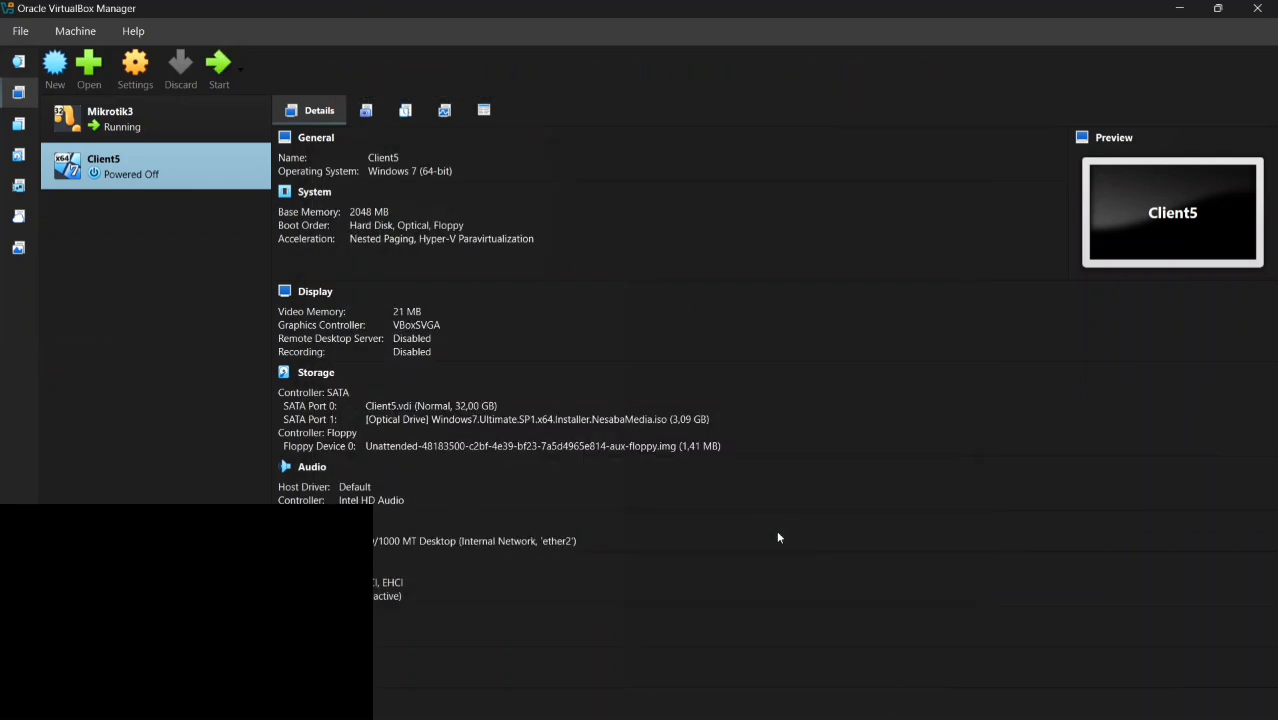
# Start the Client5 virtual machine and open a command prompt in its Windows 7 desktop
pyautogui.click(214, 86)
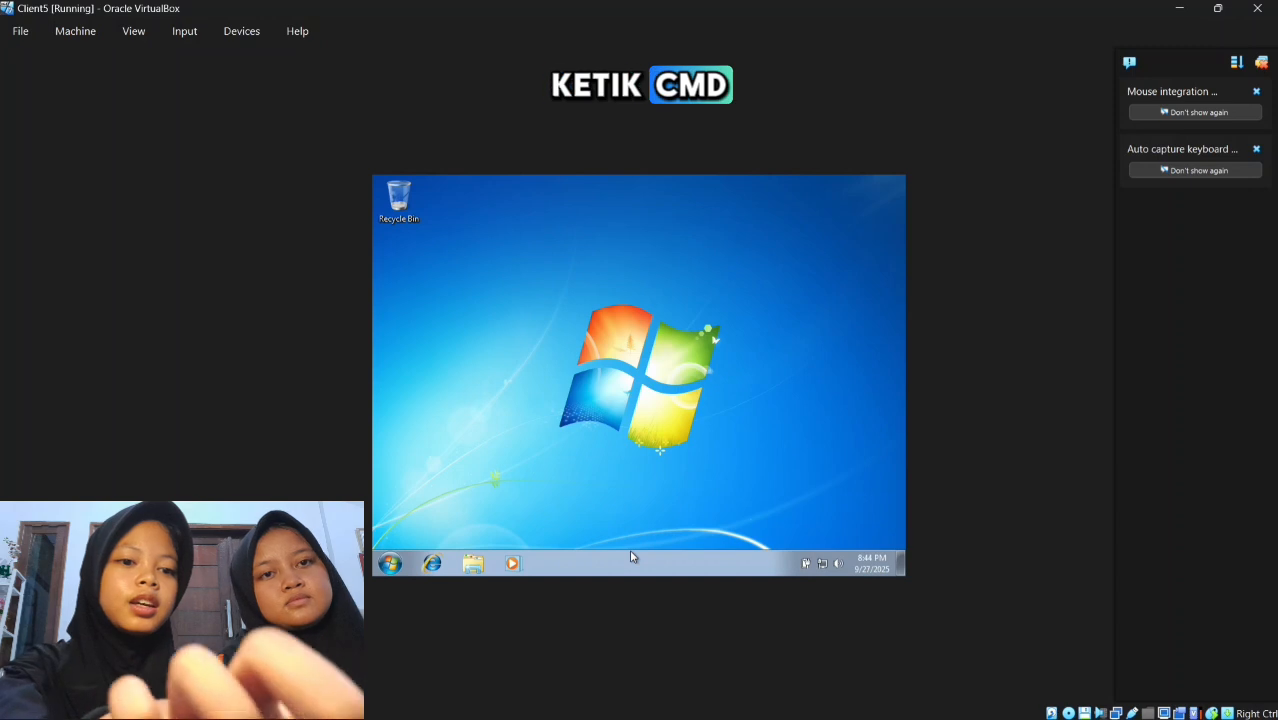
pyautogui.press('super+r')
pyautogui.write('cmd')
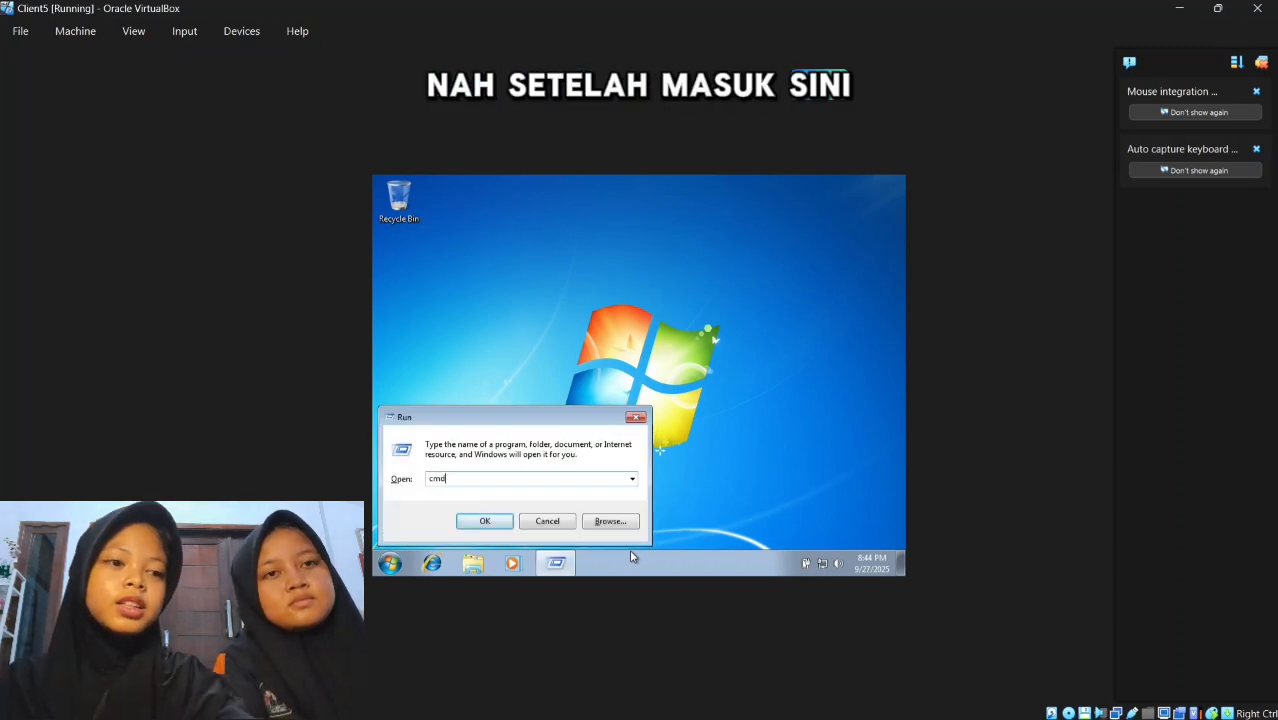
pyautogui.press('Return')
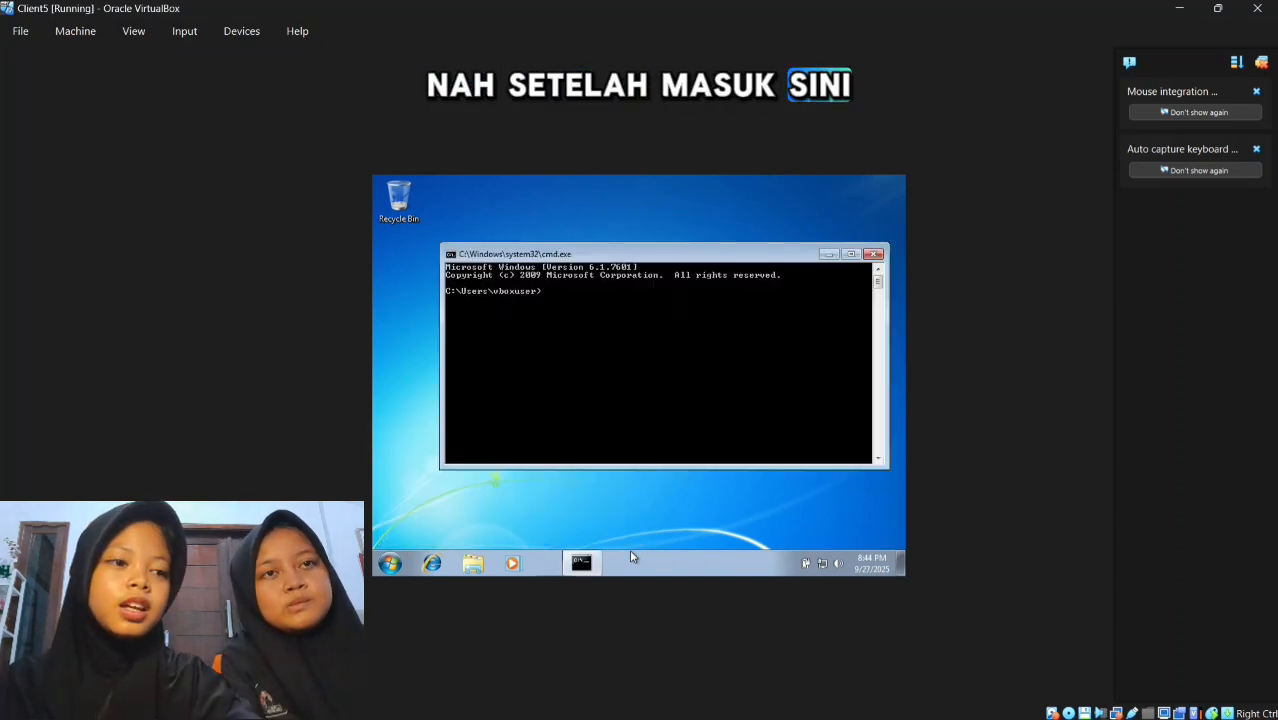
# Renew the client's IP address from the command prompt with ipconfig /renew
pyautogui.write('ipco')
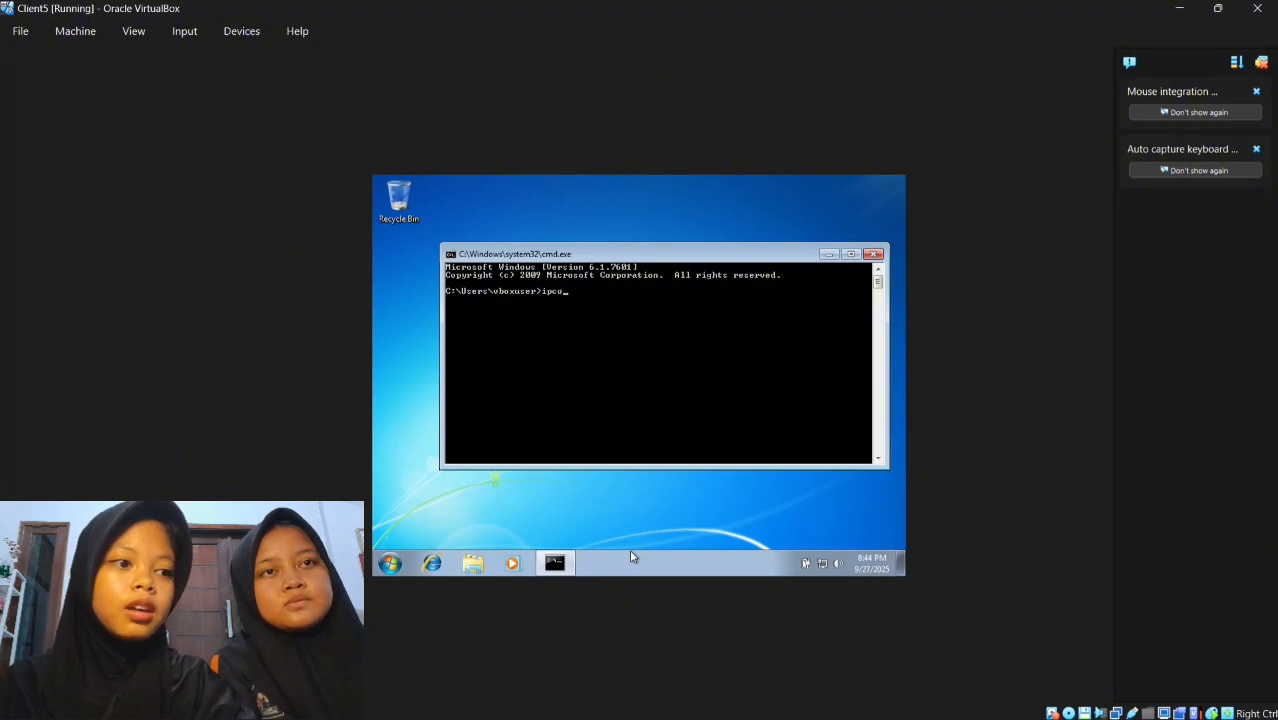
pyautogui.write('nfig')
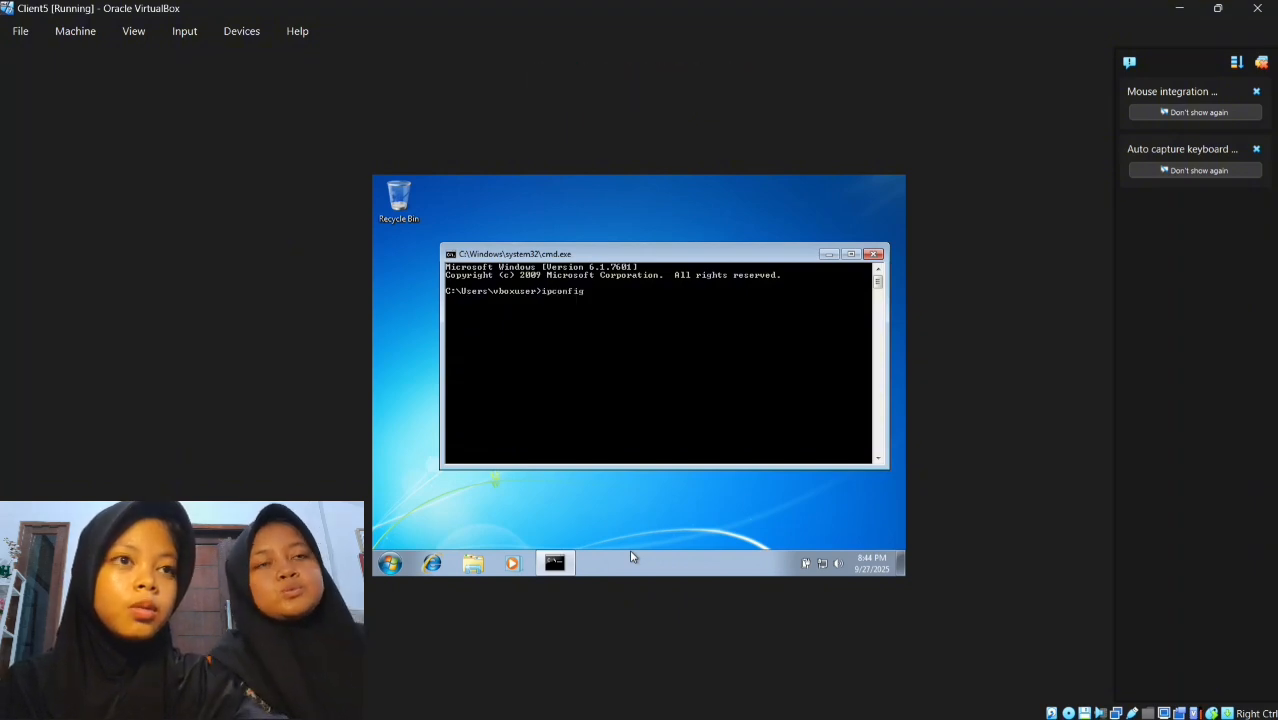
pyautogui.write(' /renew')
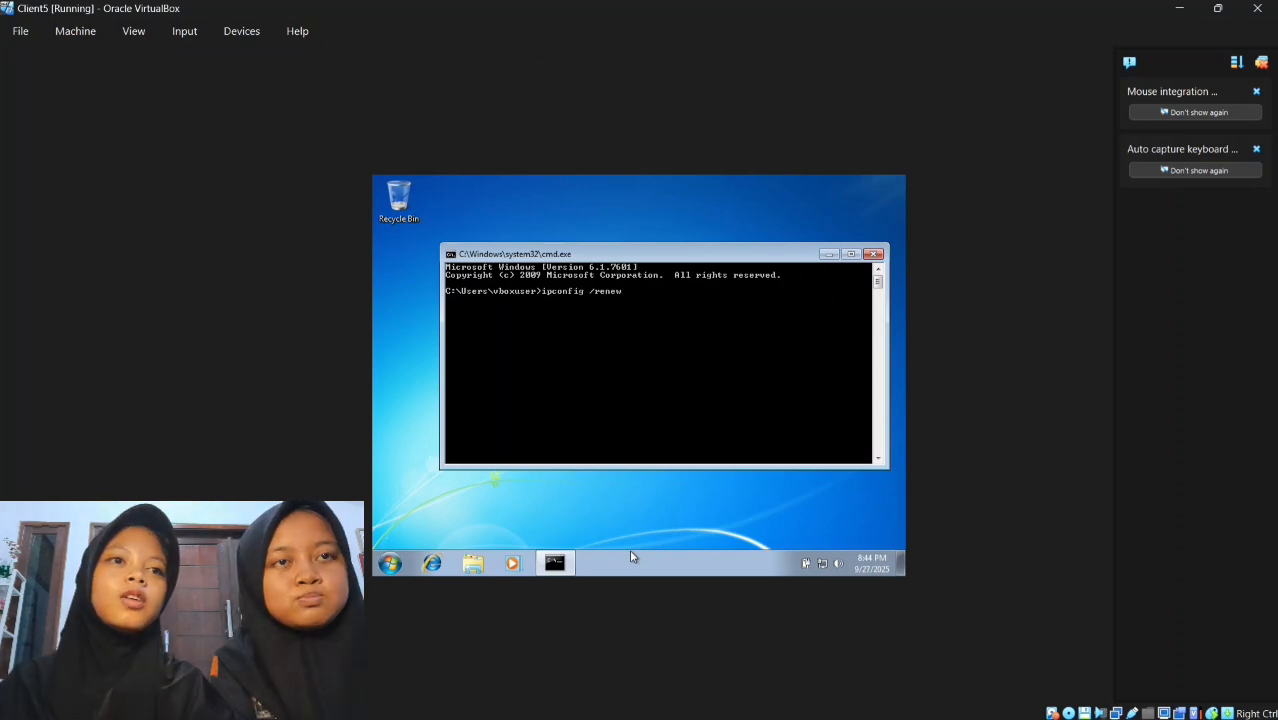
pyautogui.press('Return')
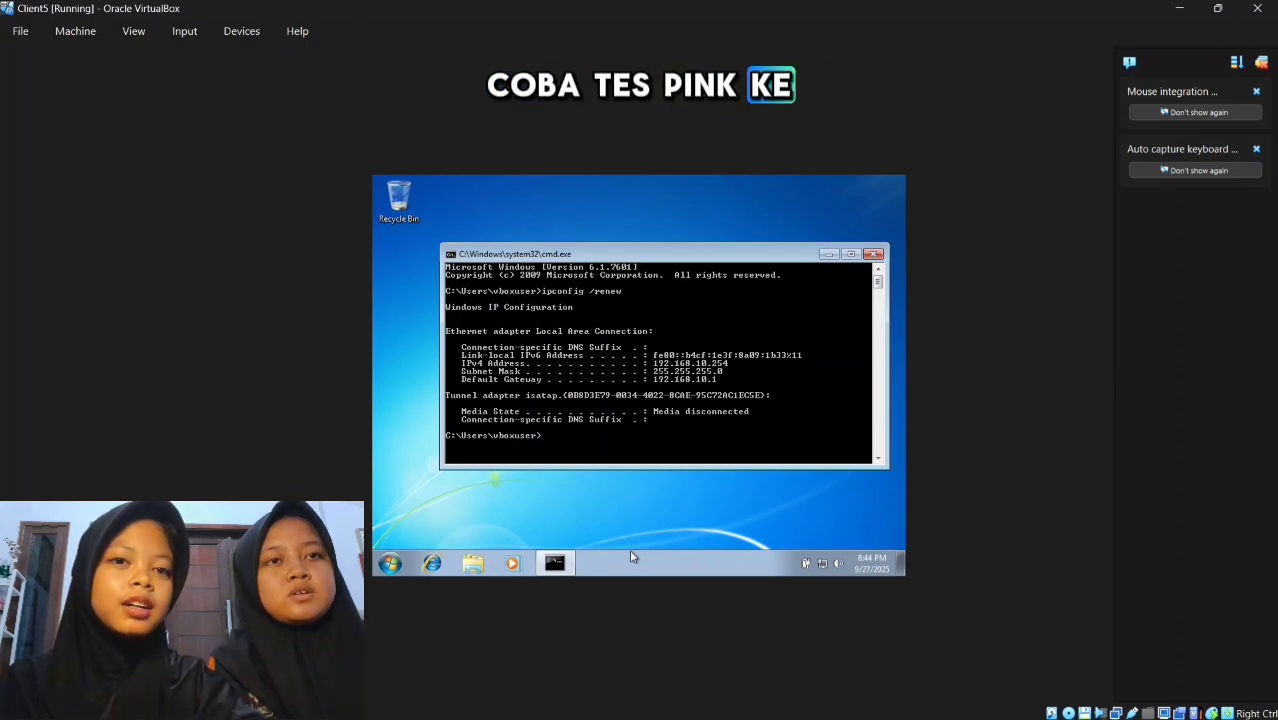
# Ping mikrotik.com from the client to test the website block, and stop the ping after a few requests
pyautogui.write('ping')
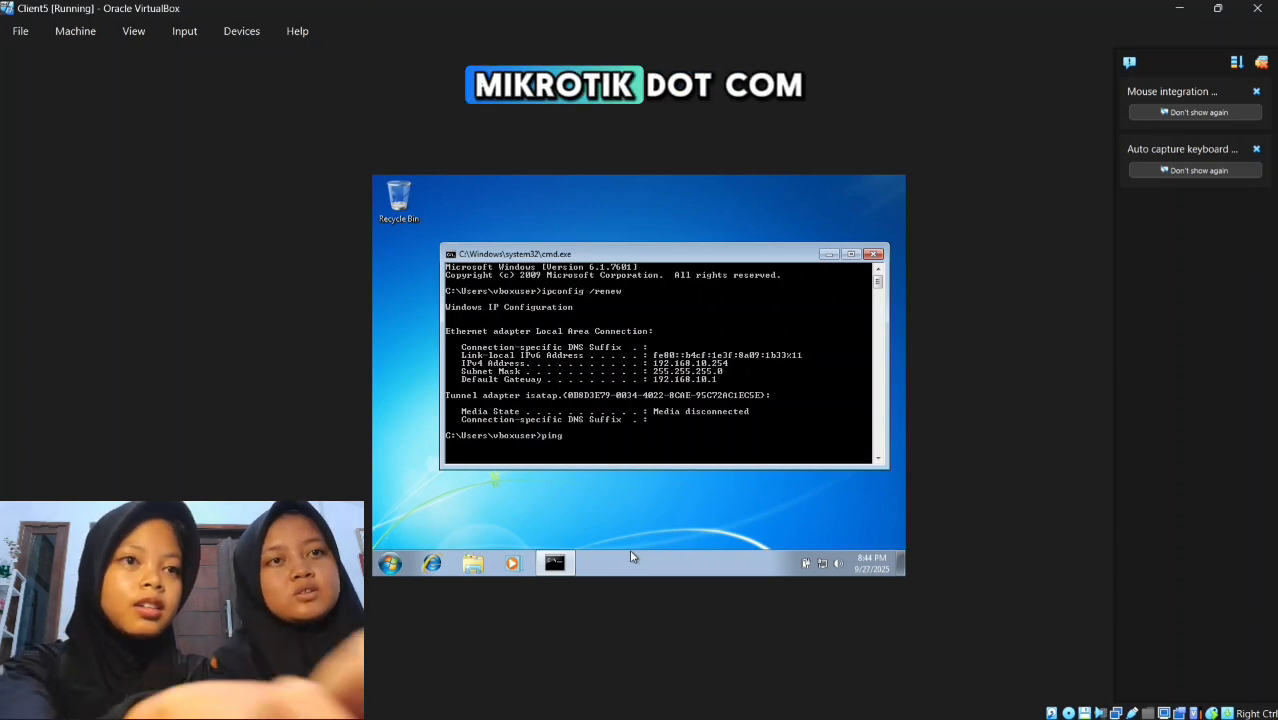
pyautogui.write(' mikrot')
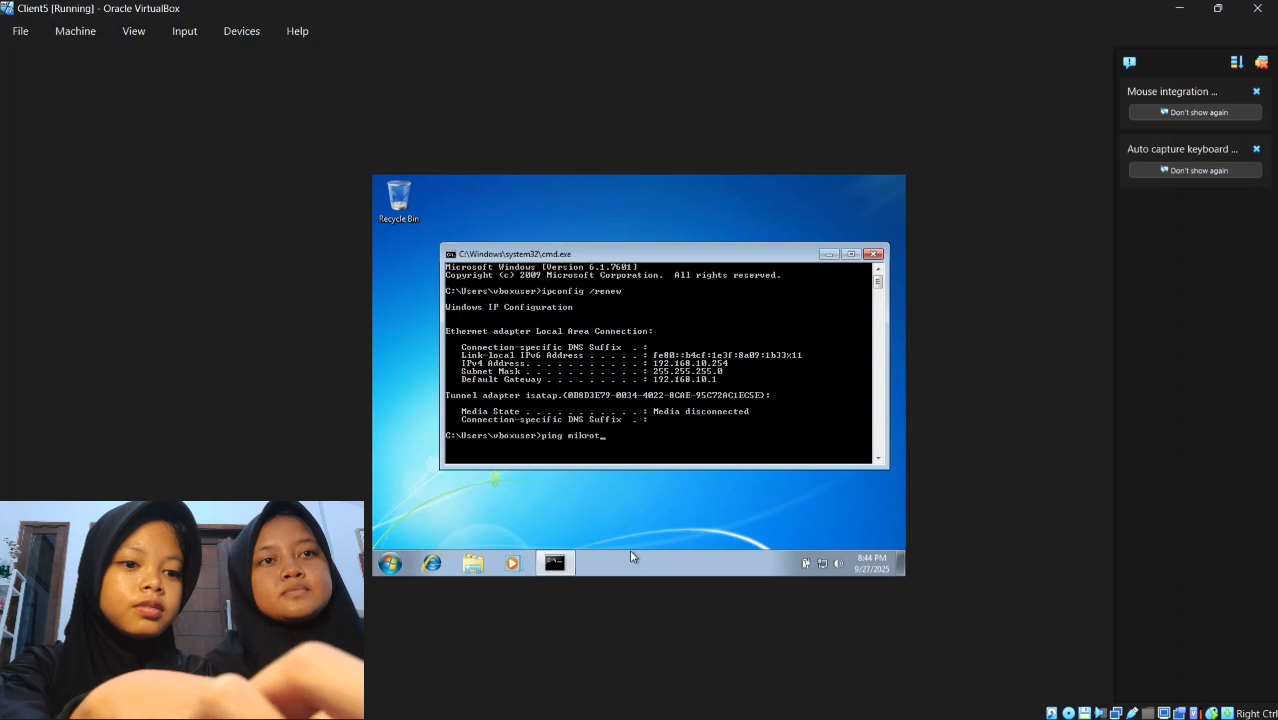
pyautogui.write('ik.')
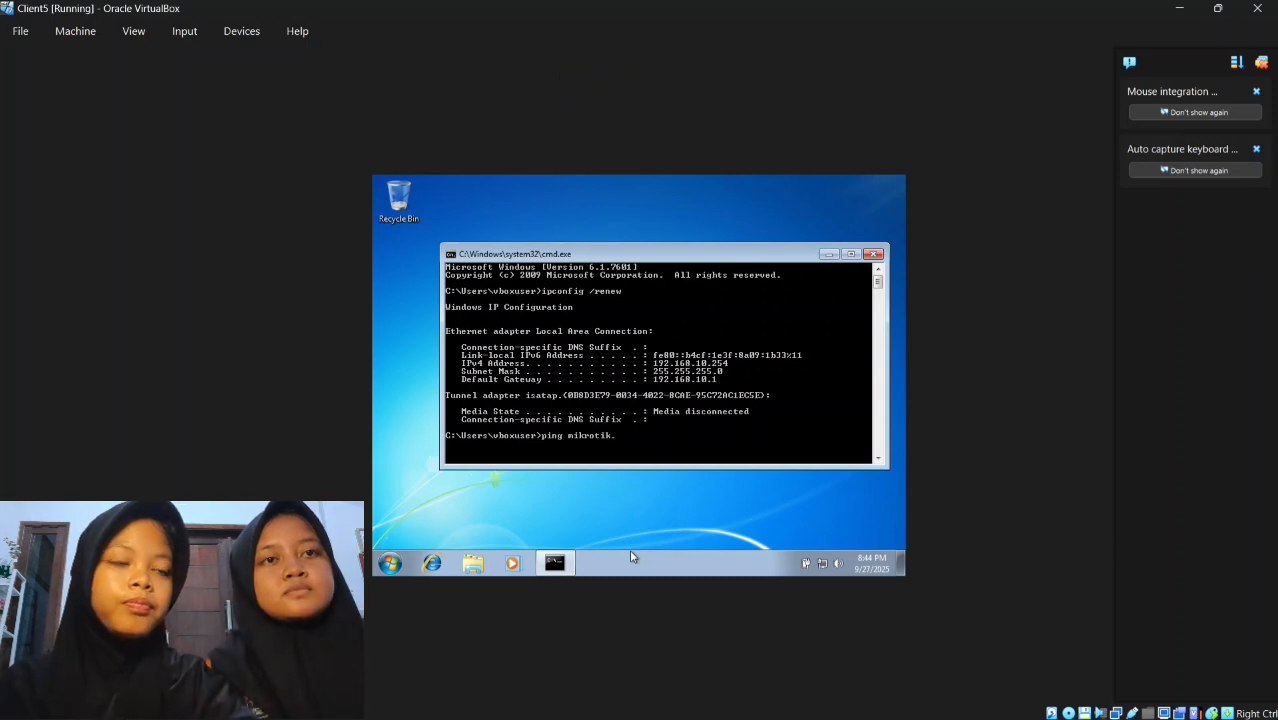
pyautogui.write('com')
pyautogui.press('Return')
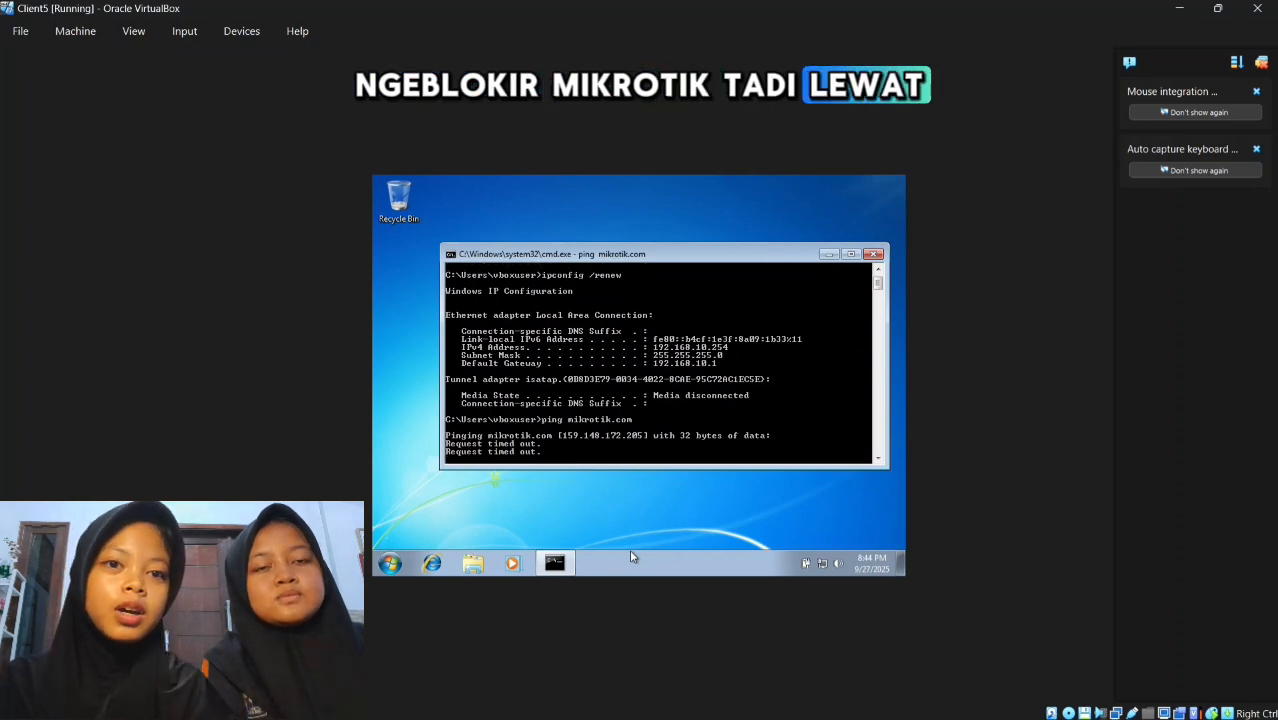
pyautogui.hotkey('ctrl', 'c')
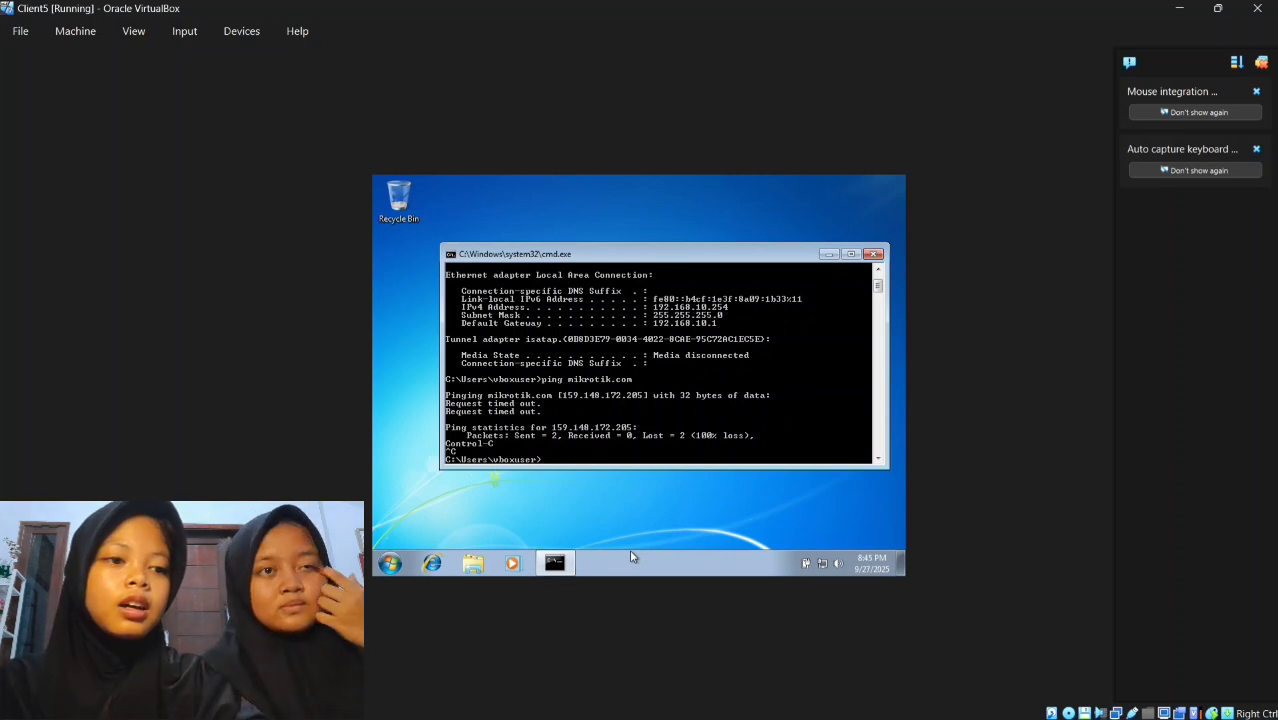
# Ping the router at 192.168.10.1 to test the ICMP block, stop the ping and close the command prompt
pyautogui.write('ping ')
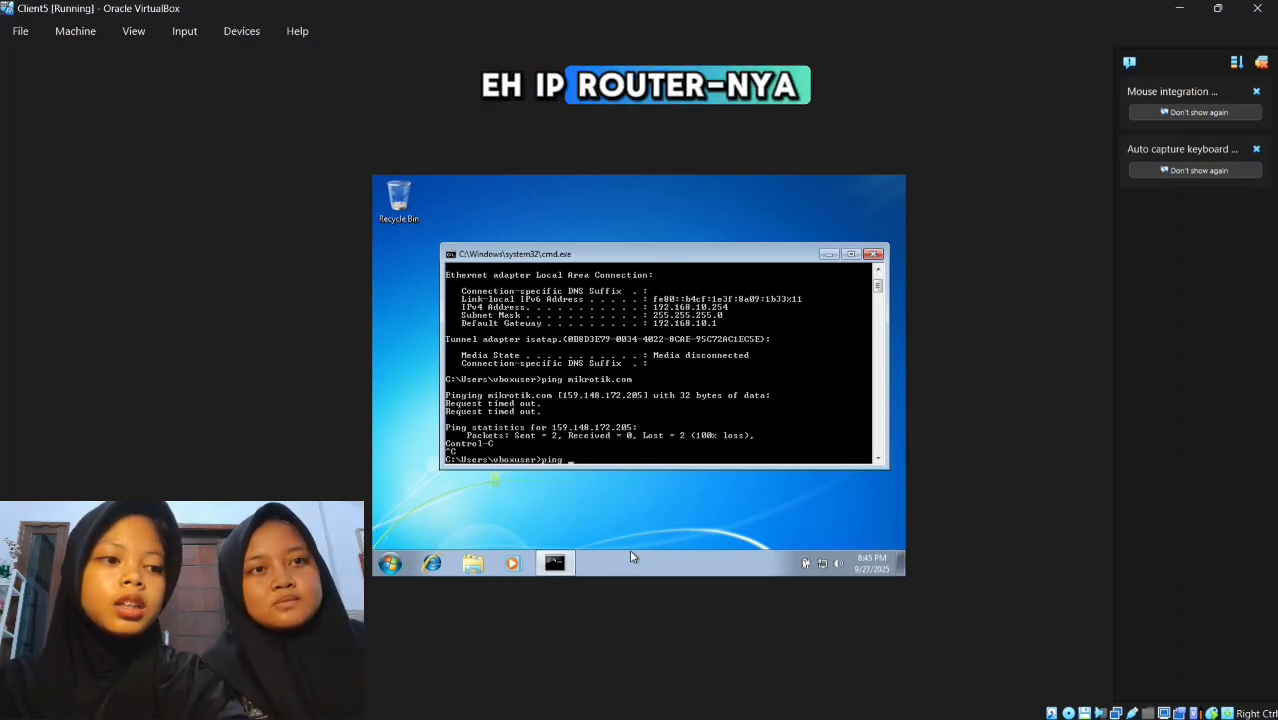
pyautogui.write('192')
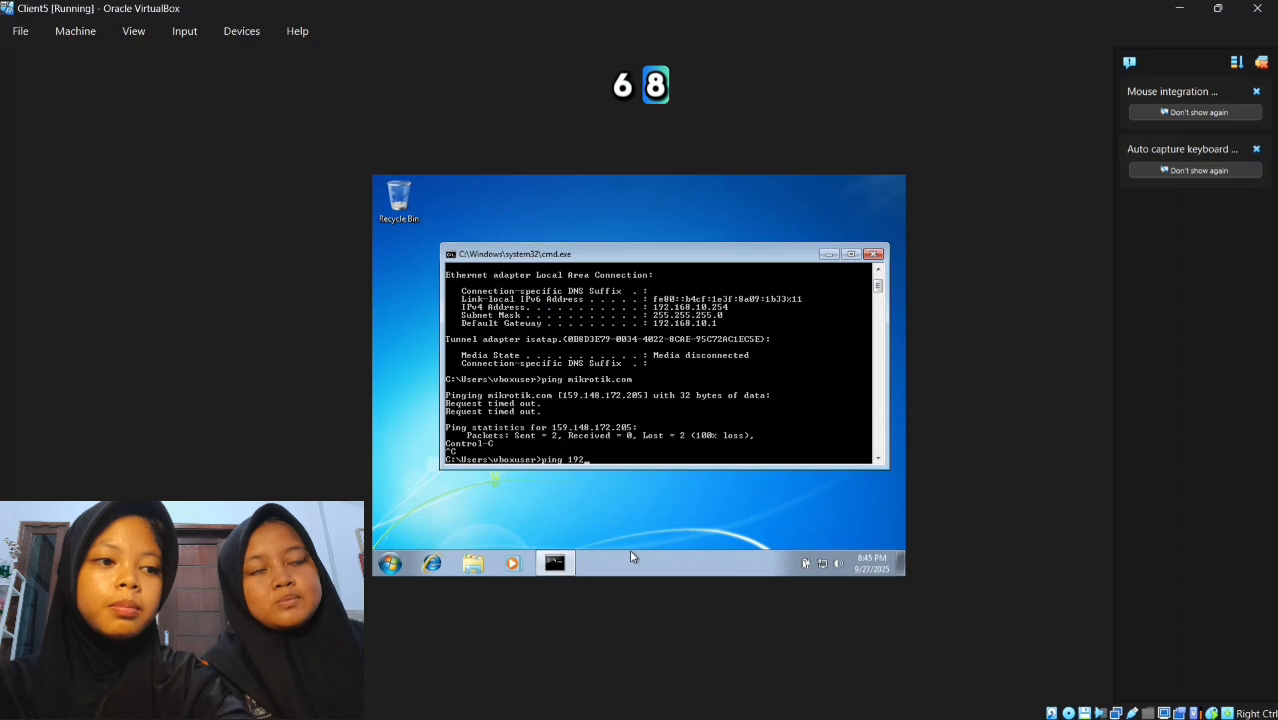
pyautogui.write('.168.')
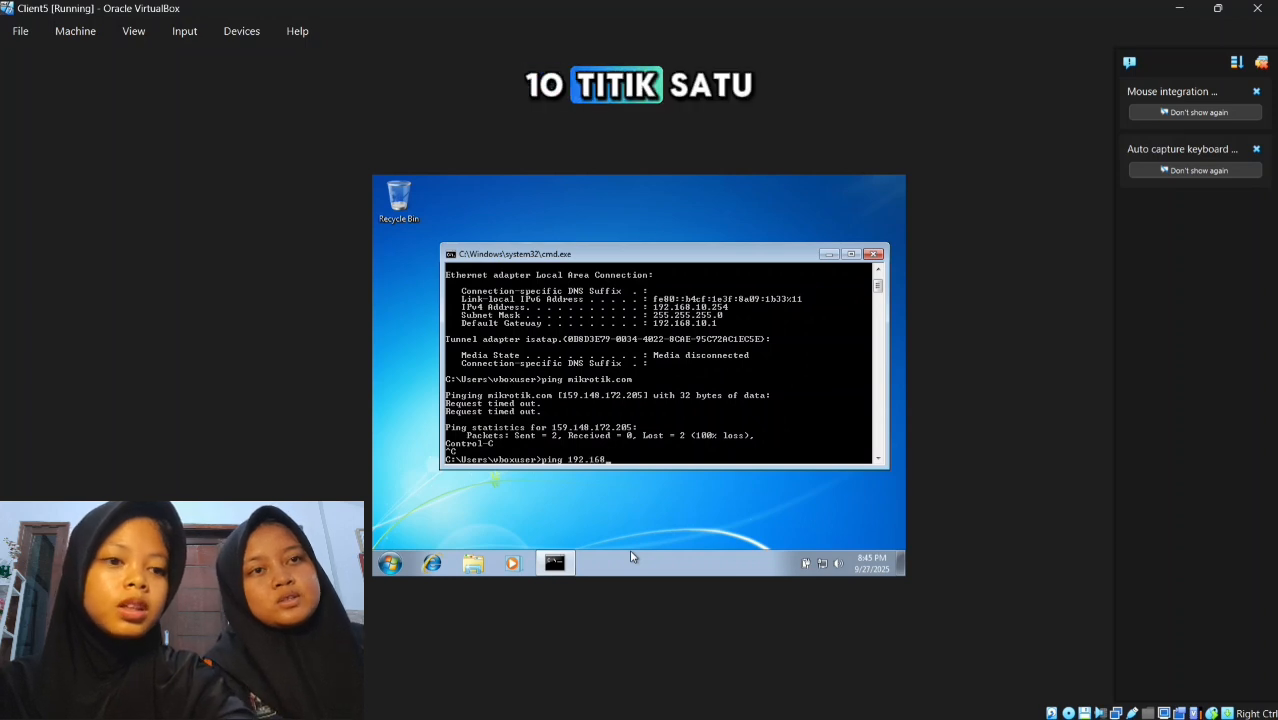
pyautogui.write('10')
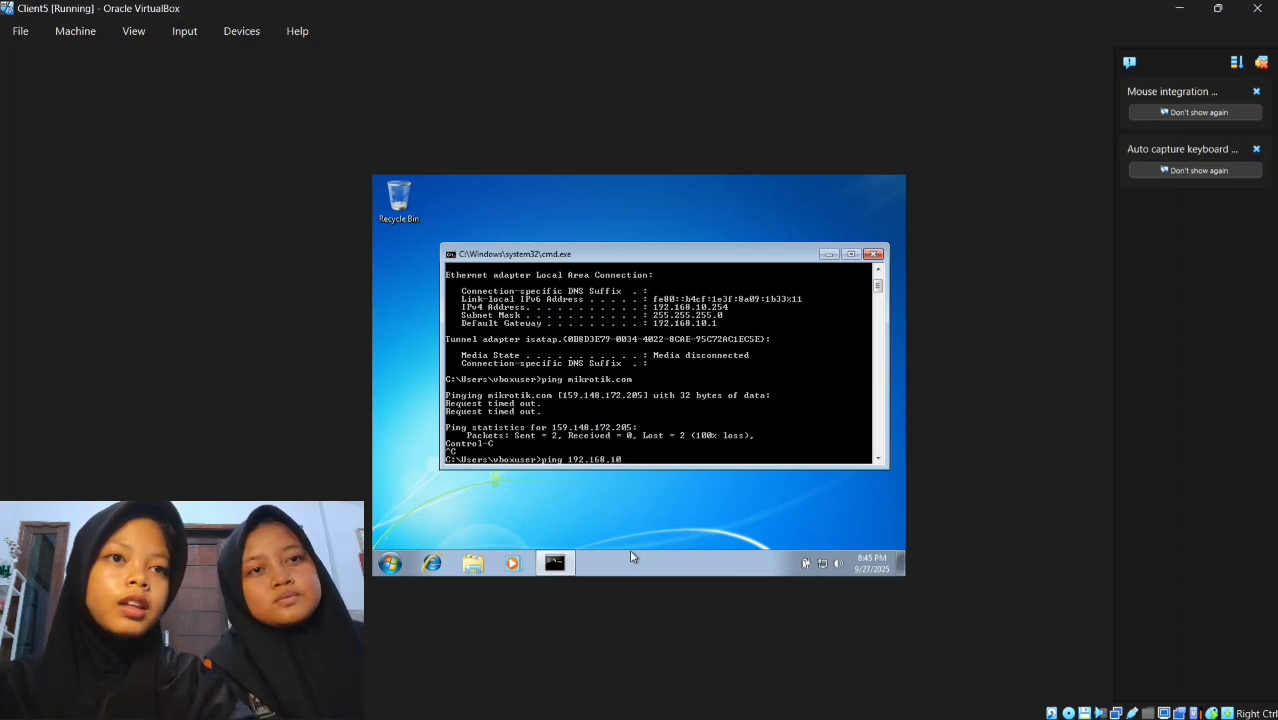
pyautogui.write('.1')
pyautogui.press('Return')
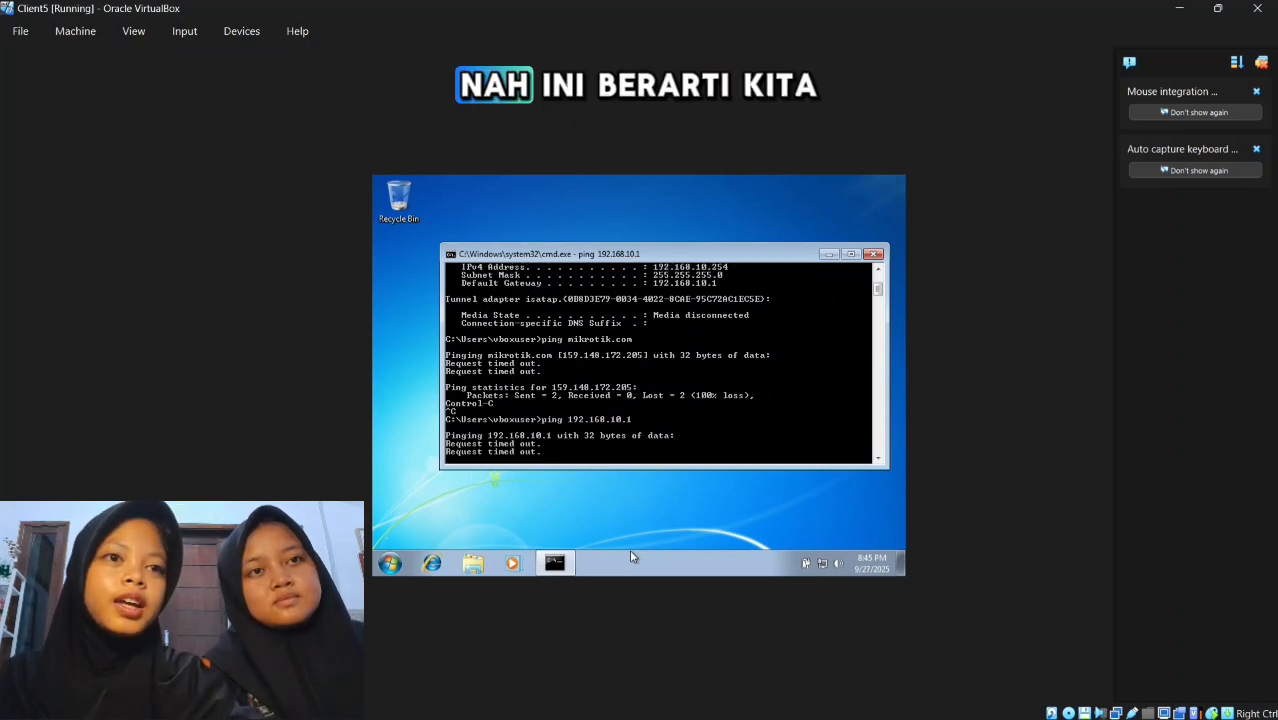
pyautogui.hotkey('ctrl', 'c')
pyautogui.press('Return')
pyautogui.press('Return')
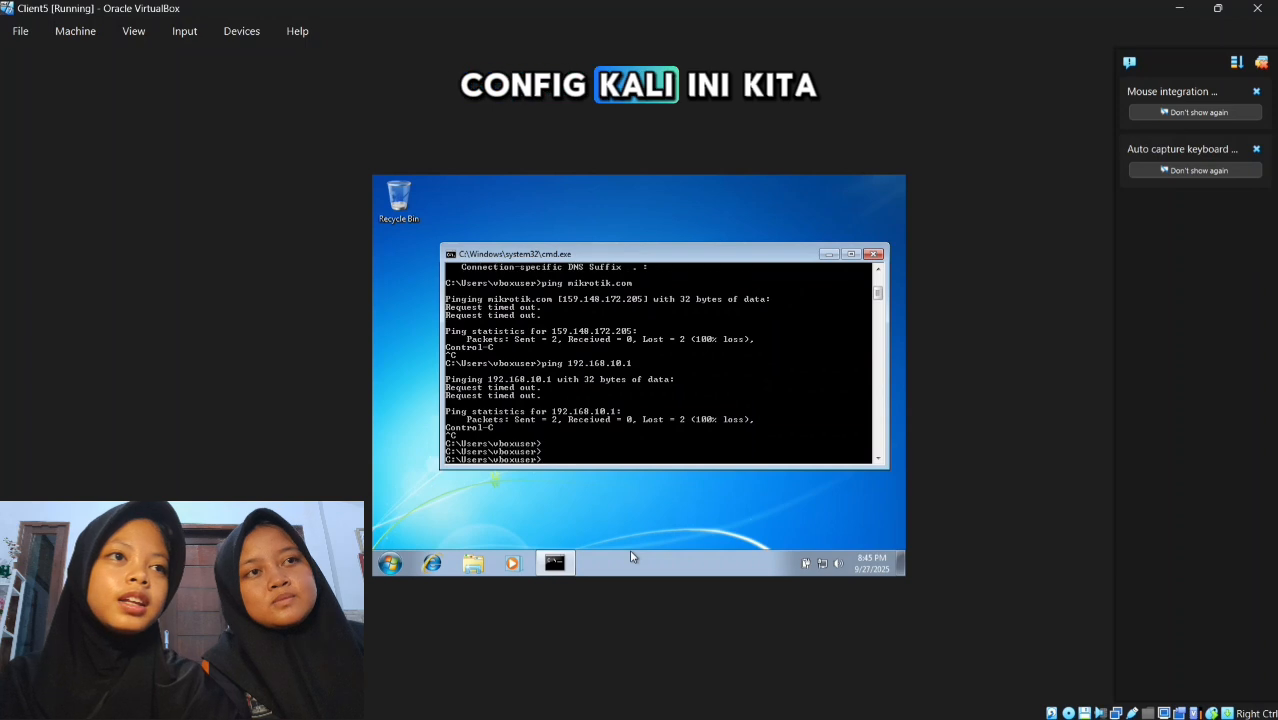
pyautogui.click(873, 254)
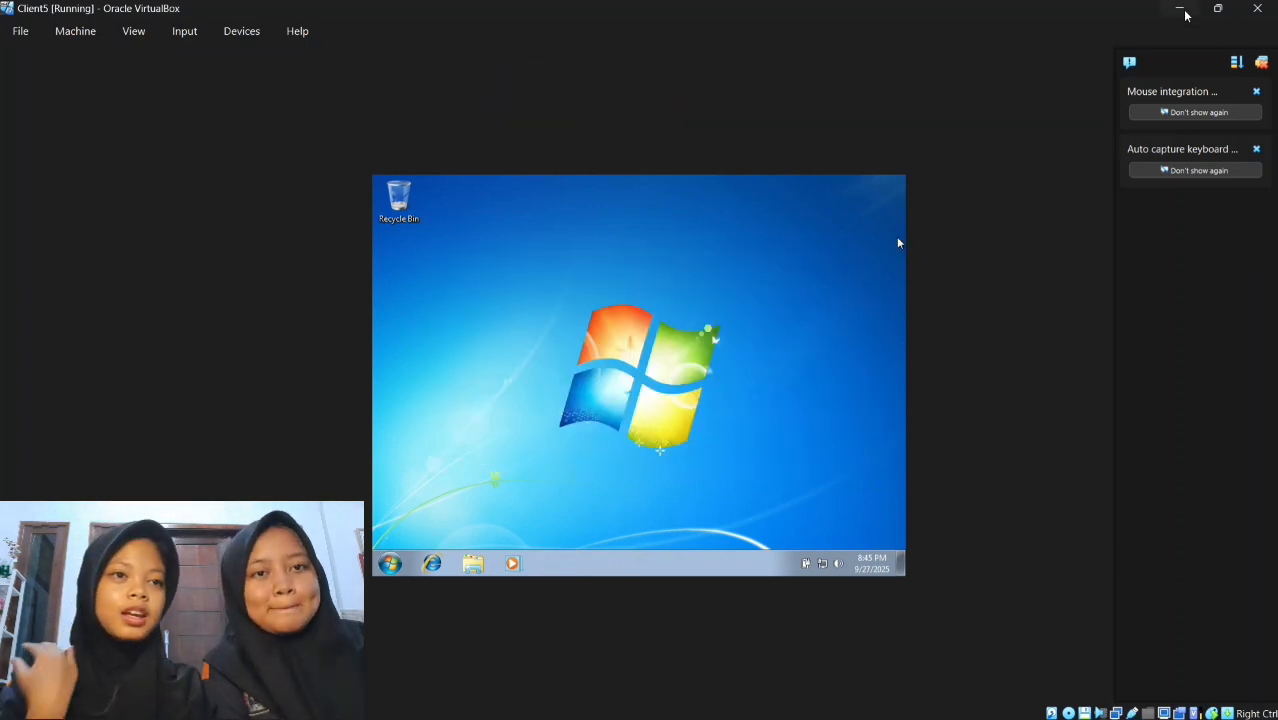